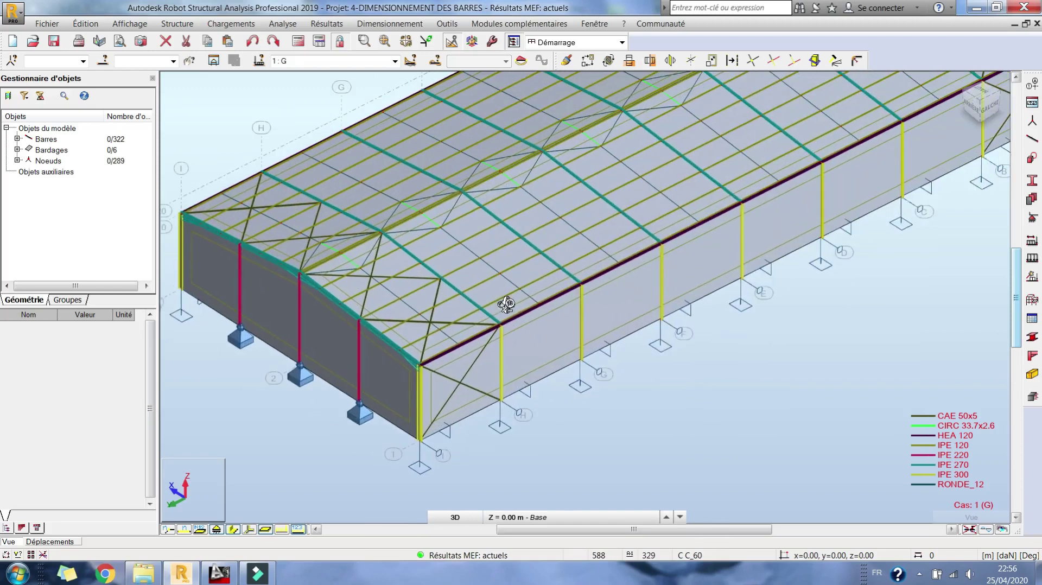
scroll(660, 256, down, 3)
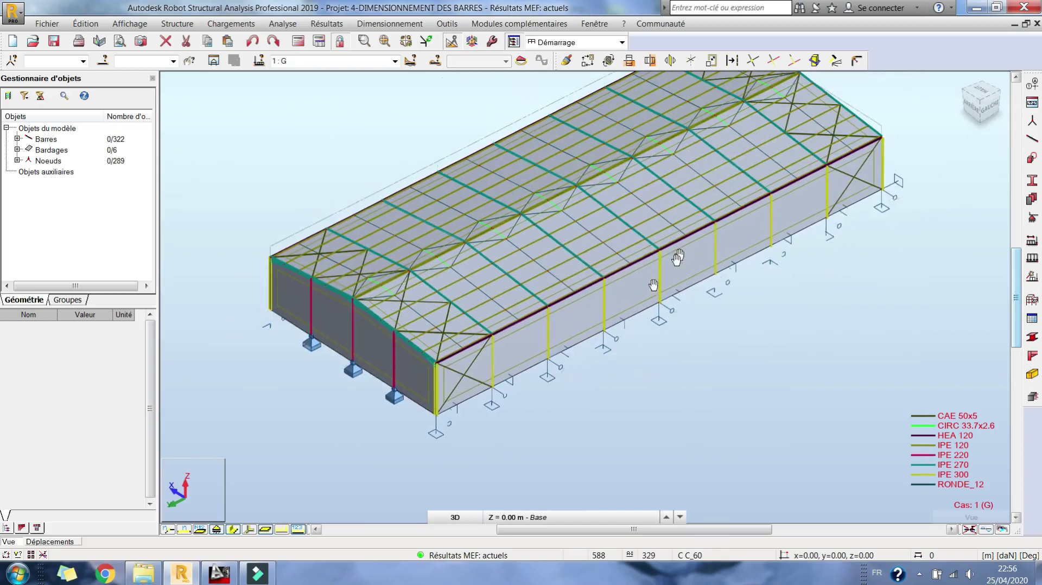
right_click(825, 325)
click(836, 349)
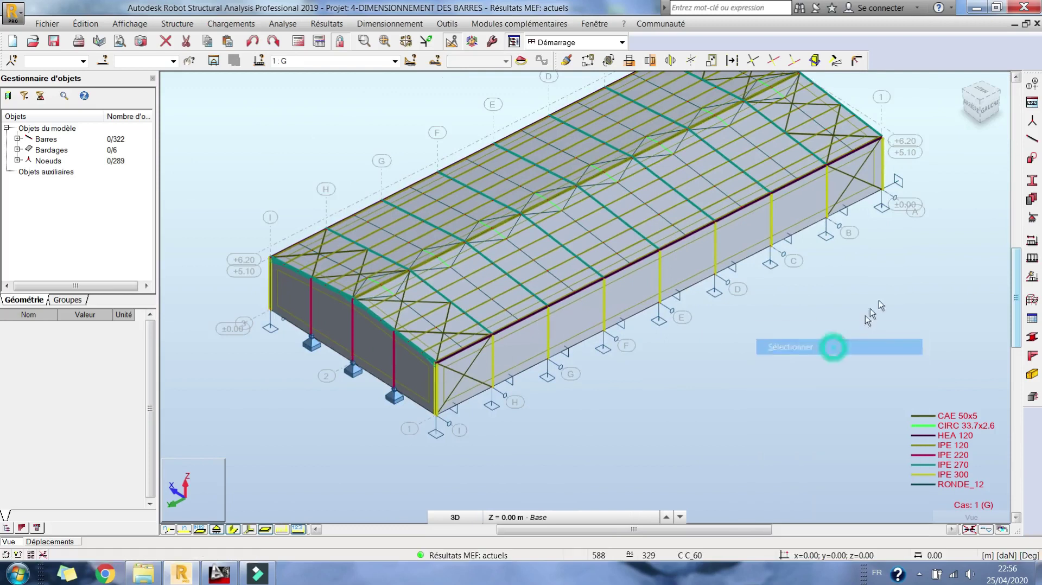
middle_drag(848, 296, 820, 295)
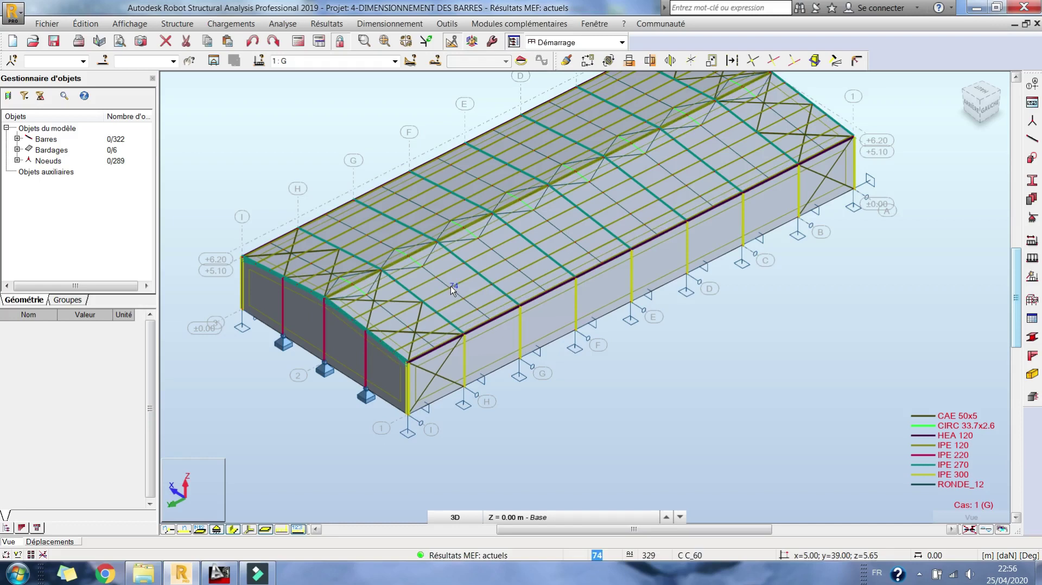
middle_drag(451, 287, 495, 312)
scroll(488, 312, up, 1)
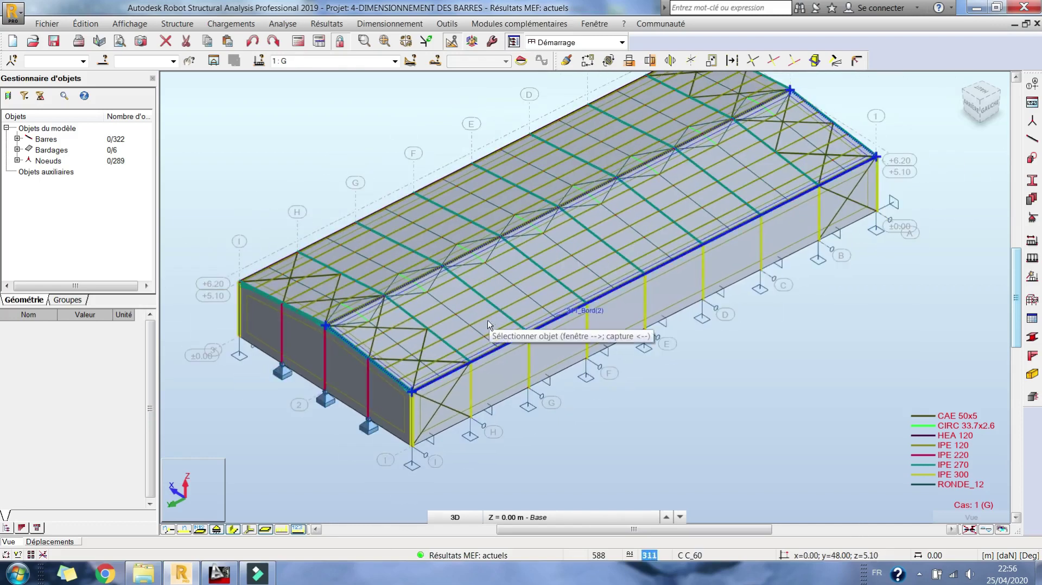
middle_drag(490, 324, 456, 328)
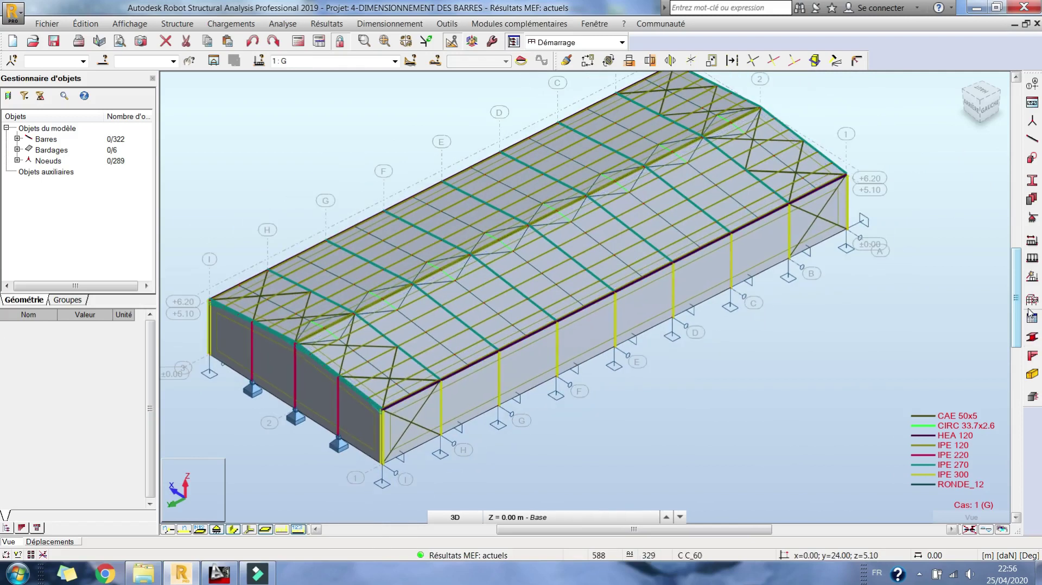
Step: Select all bars with section RONDE_12 and add the CAE 50x5 bars to the selection
click(103, 61)
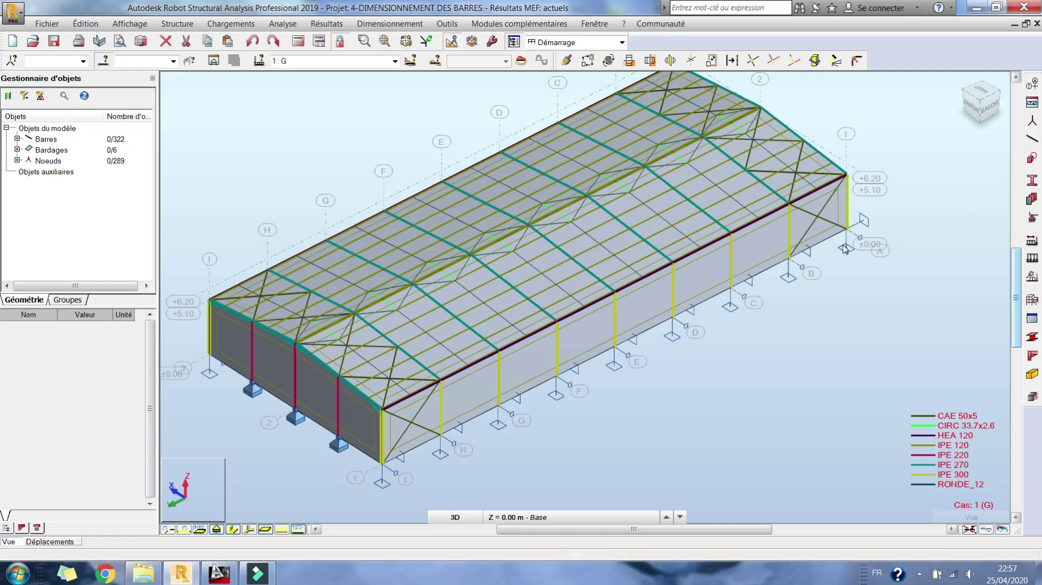
click(942, 193)
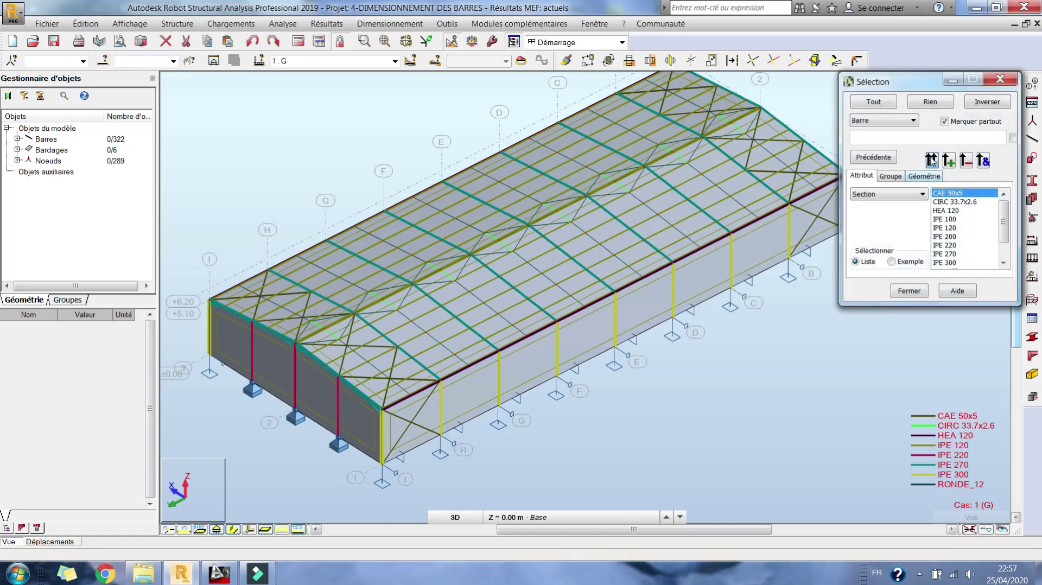
click(932, 160)
scroll(949, 255, down, 1)
double_click(948, 262)
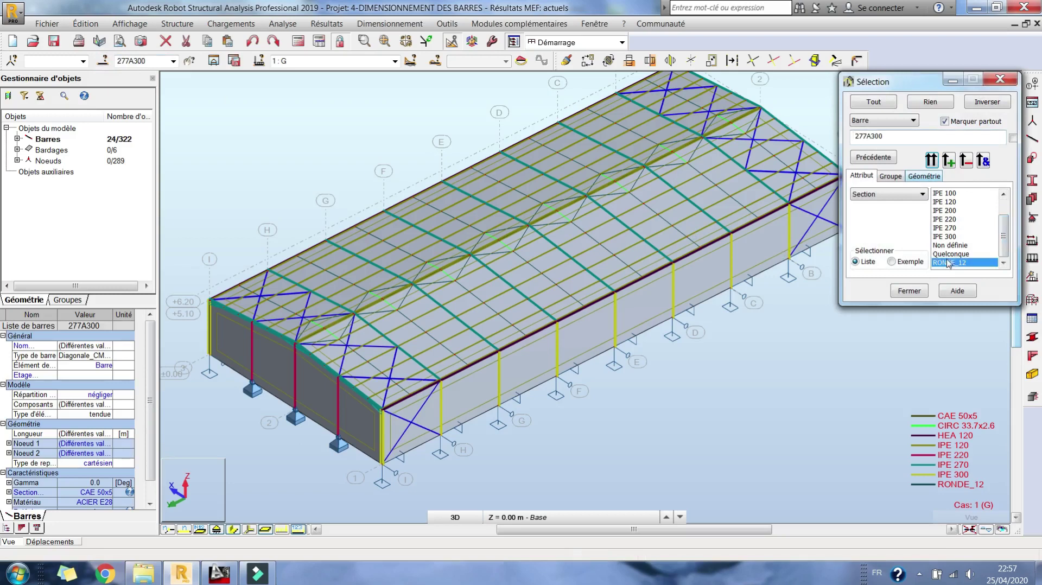
scroll(971, 228, up, 1)
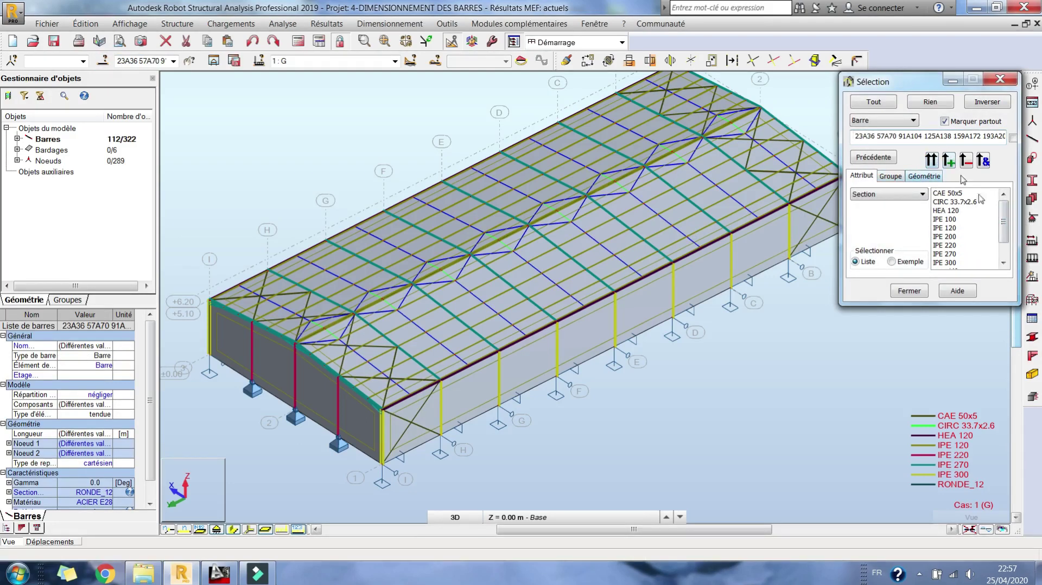
click(950, 193)
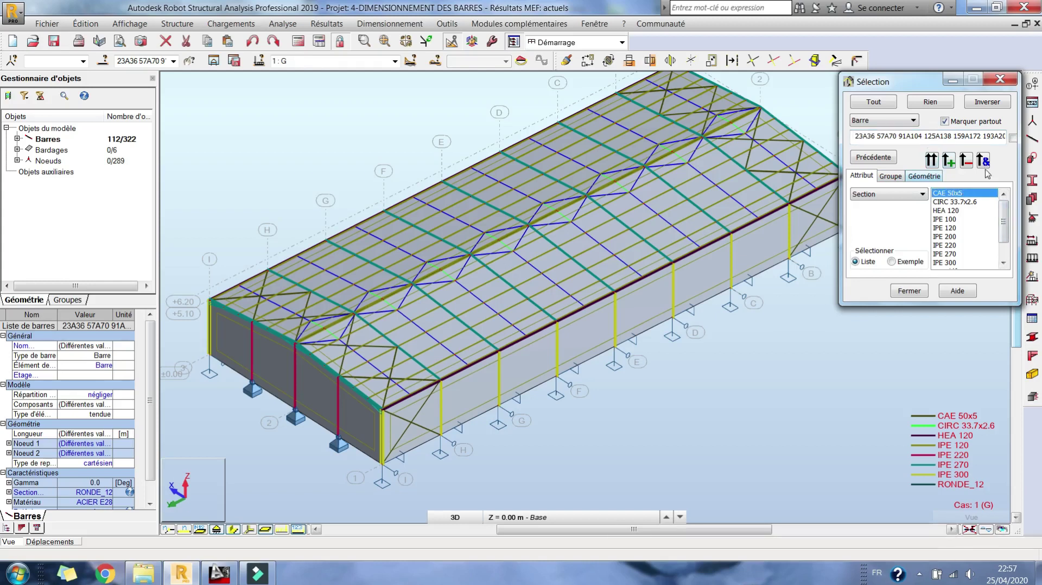
click(949, 162)
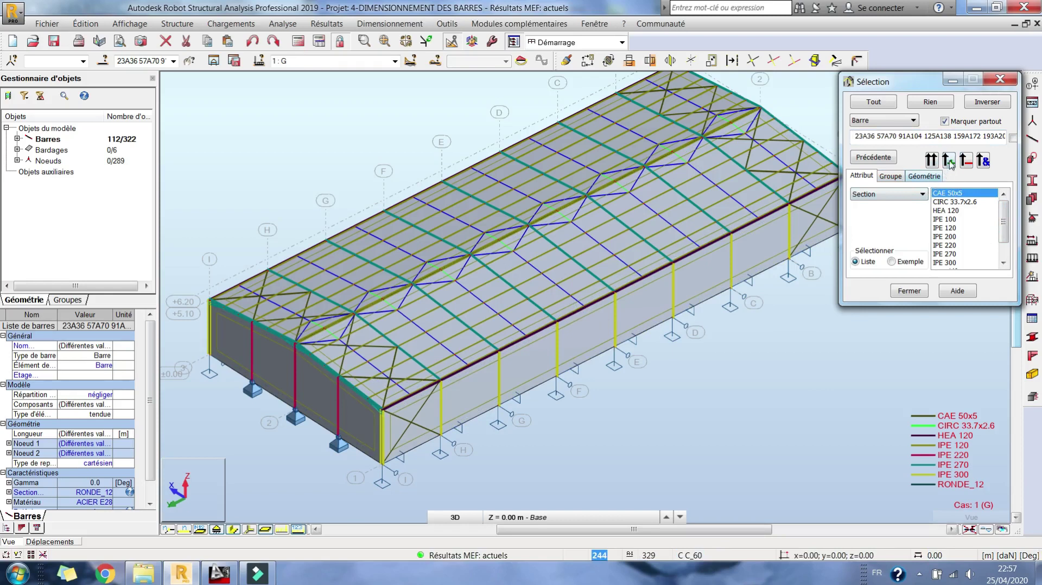
click(908, 291)
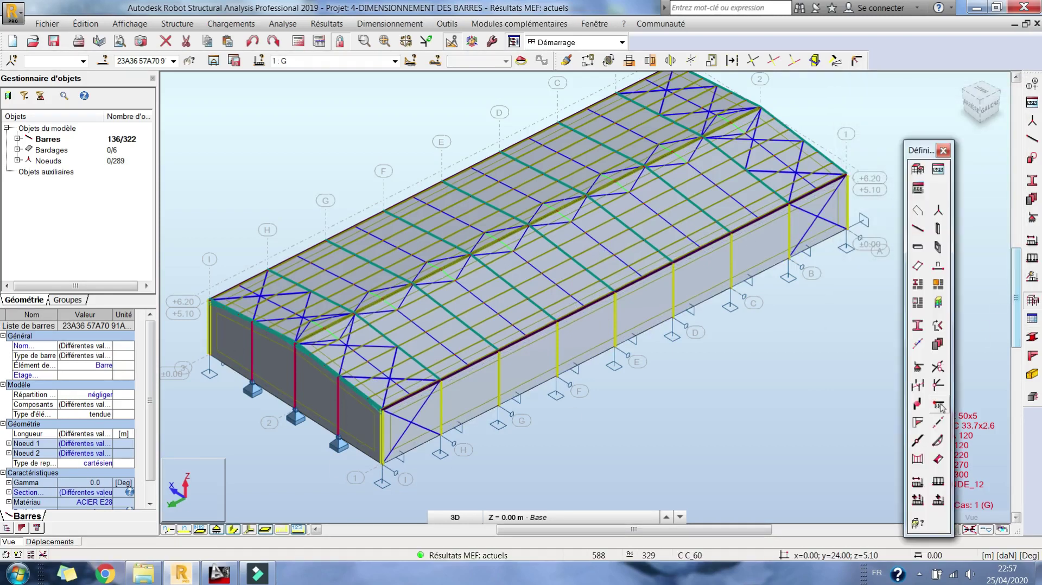
Step: Remove the axial-force-only truss and tension-only options from the selected bars' advanced characteristics, accepting the change to the results
click(939, 405)
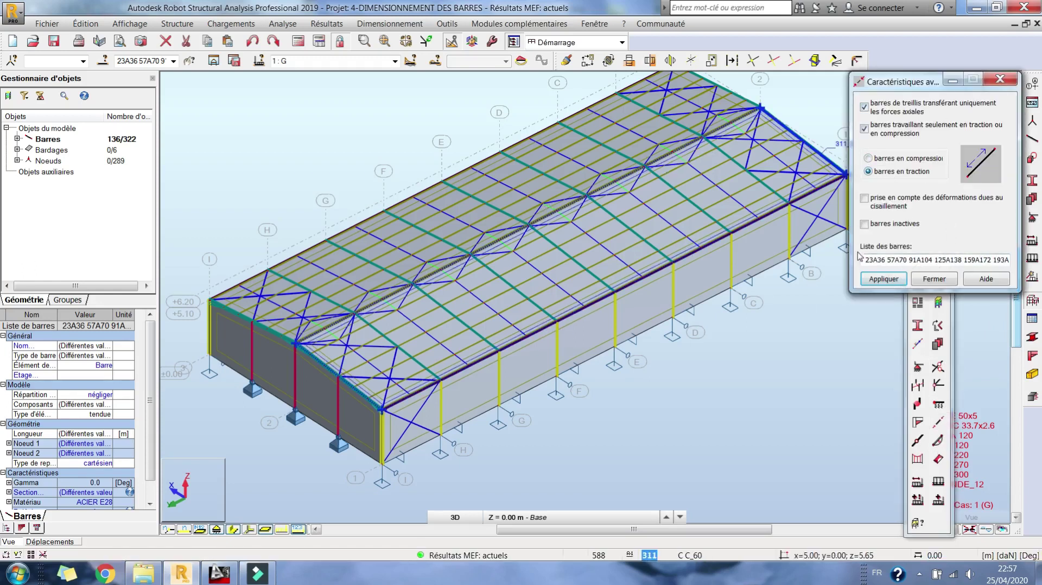
click(888, 134)
click(884, 279)
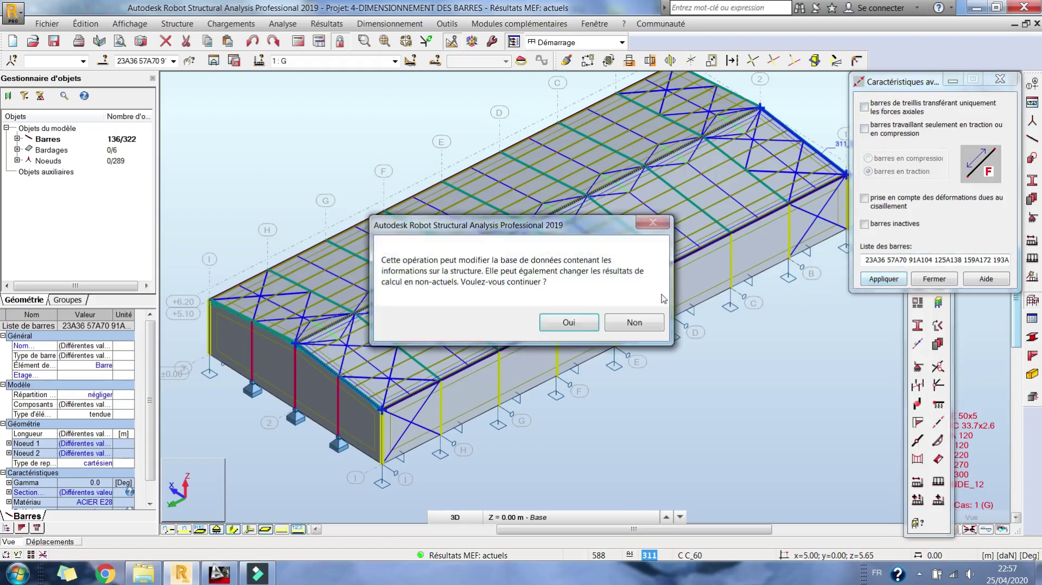
click(590, 325)
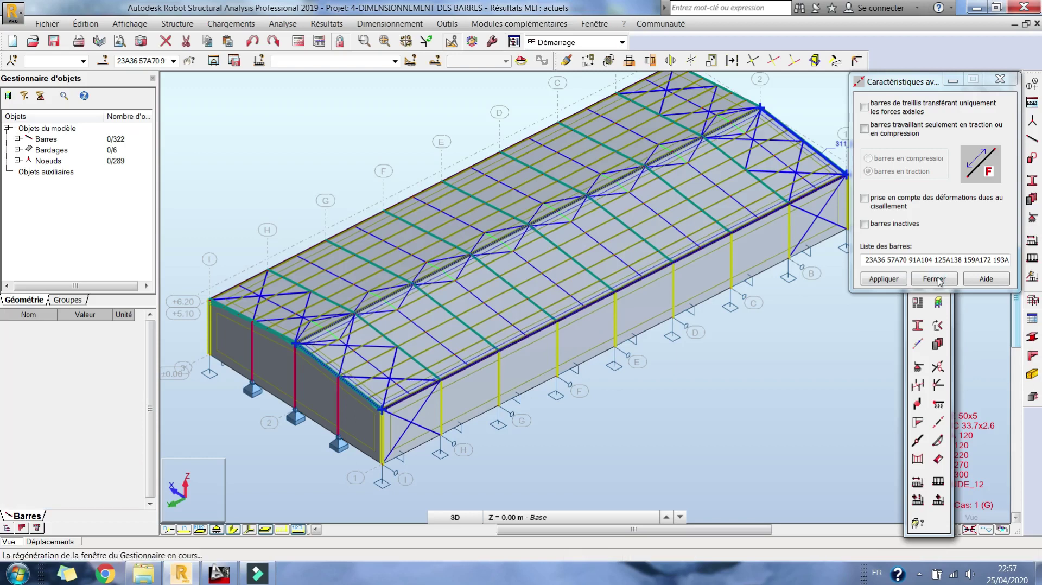
click(934, 279)
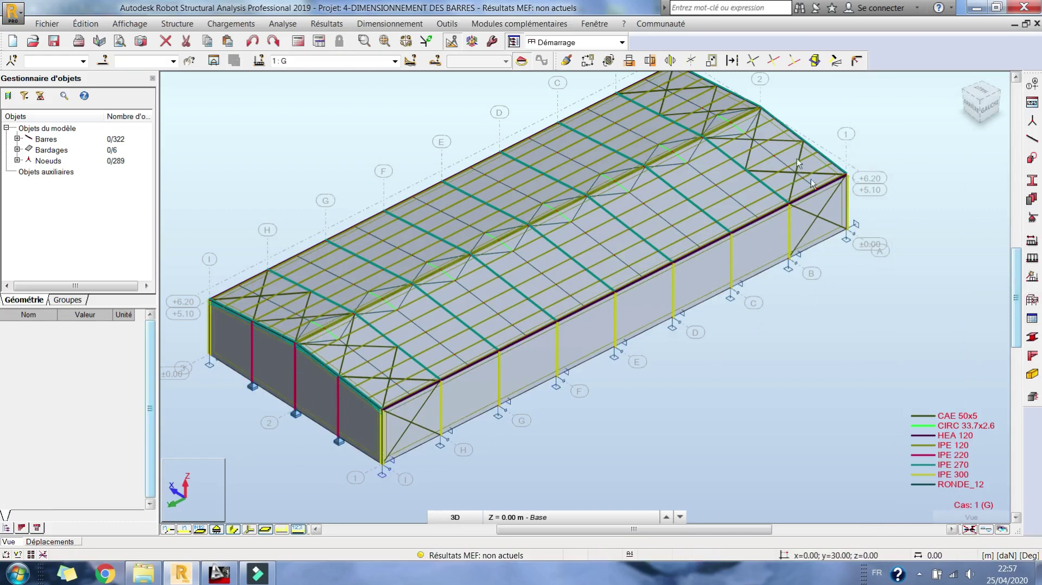
Step: Switch to AutoCAD, examine the gable elevation of files 1 and 9 in the hangar drawing, and return to Robot
click(219, 573)
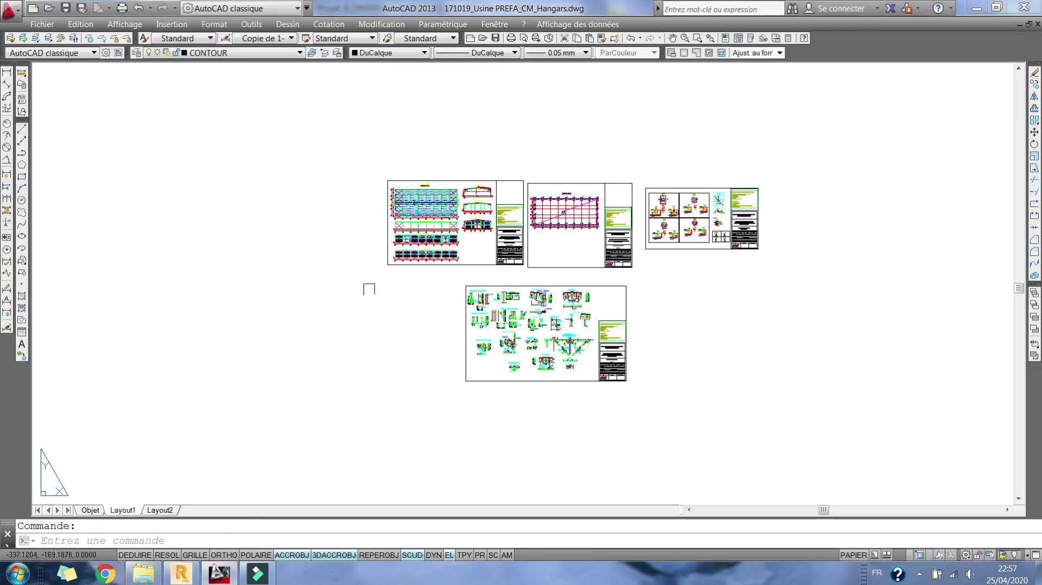
scroll(471, 226, up, 7)
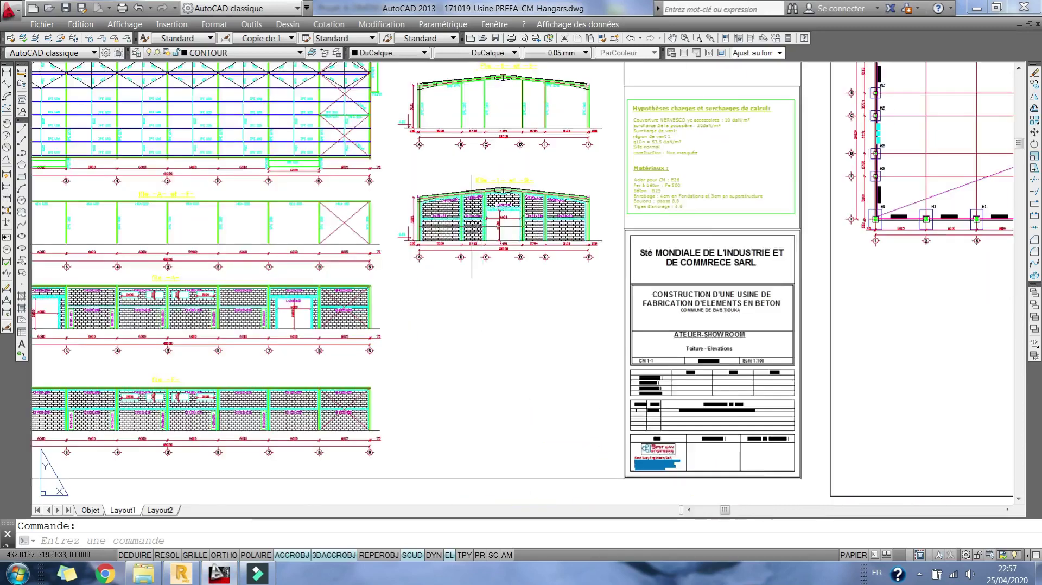
scroll(472, 226, up, 4)
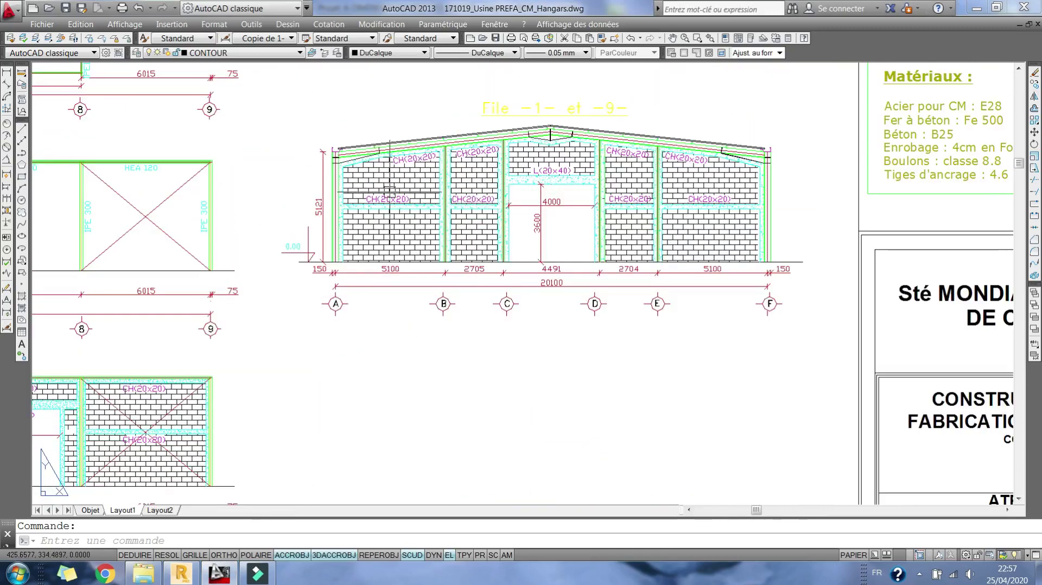
scroll(389, 191, down, 2)
click(186, 579)
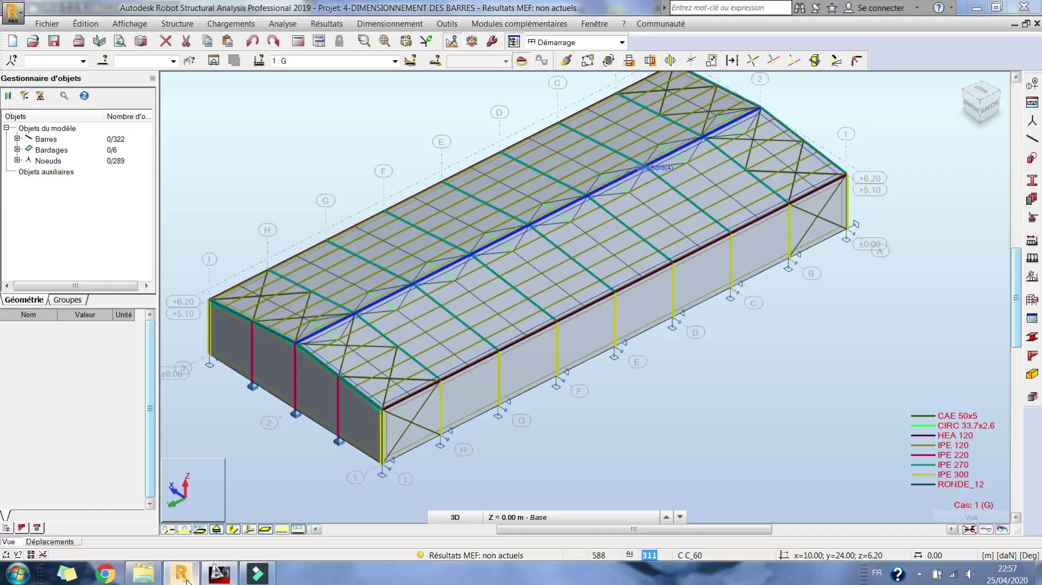
Step: Start defining a new bar and set its type to Poutre BA
middle_drag(430, 263, 430, 245)
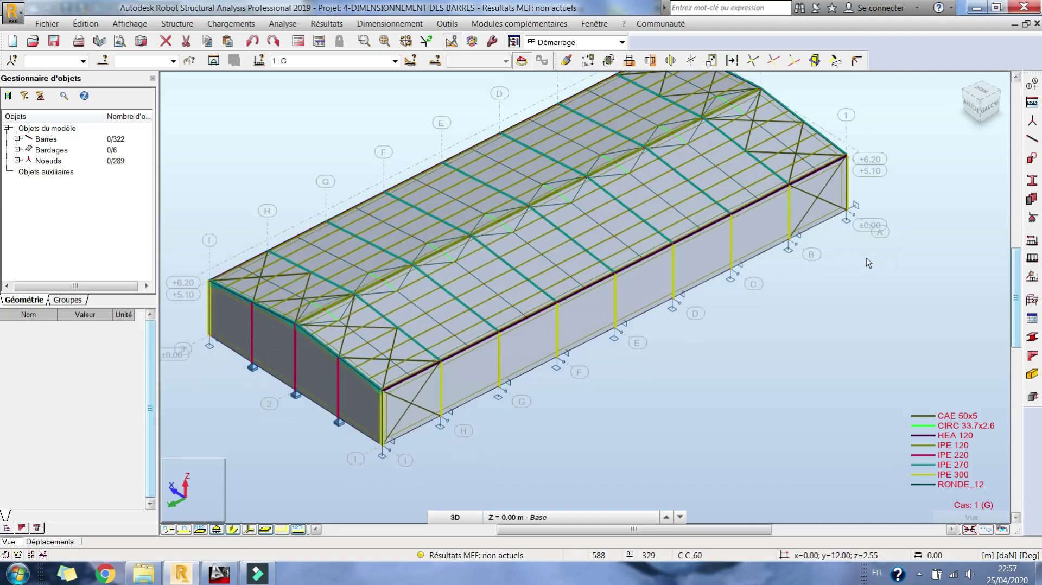
middle_drag(868, 263, 871, 274)
scroll(792, 250, down, 3)
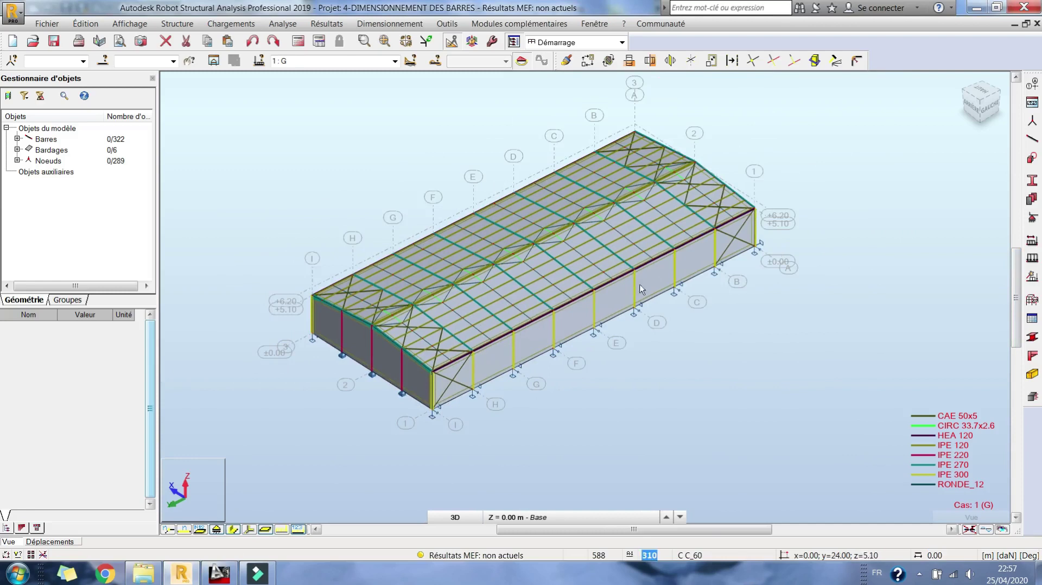
middle_drag(782, 261, 776, 252)
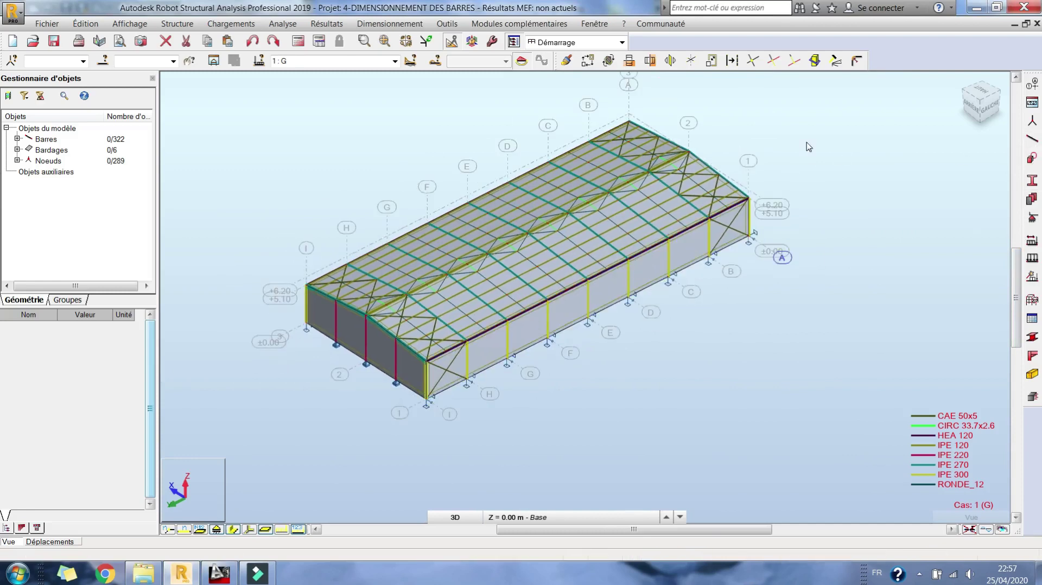
click(1033, 140)
click(830, 128)
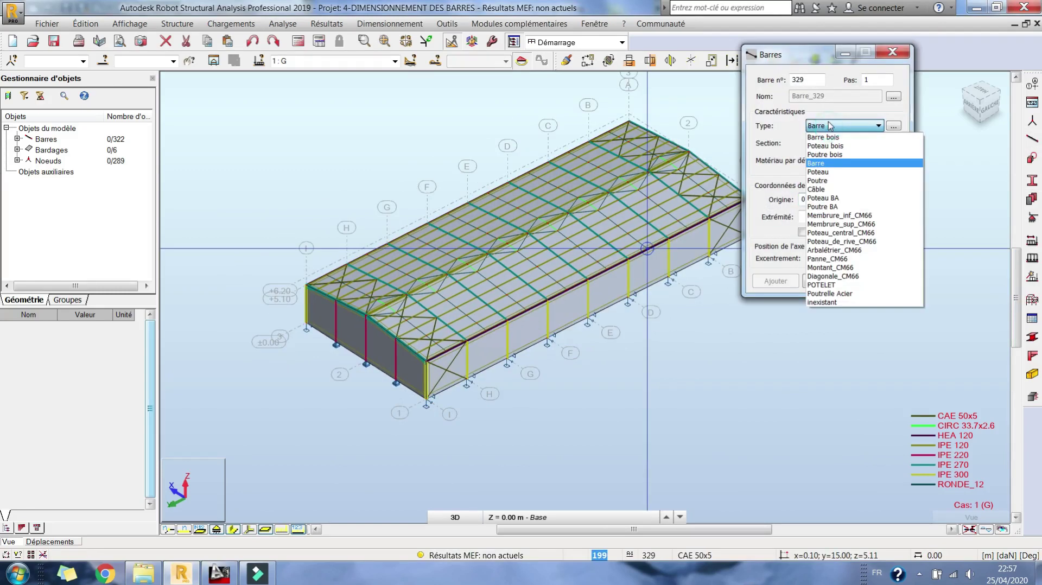
click(833, 207)
click(840, 144)
click(840, 144)
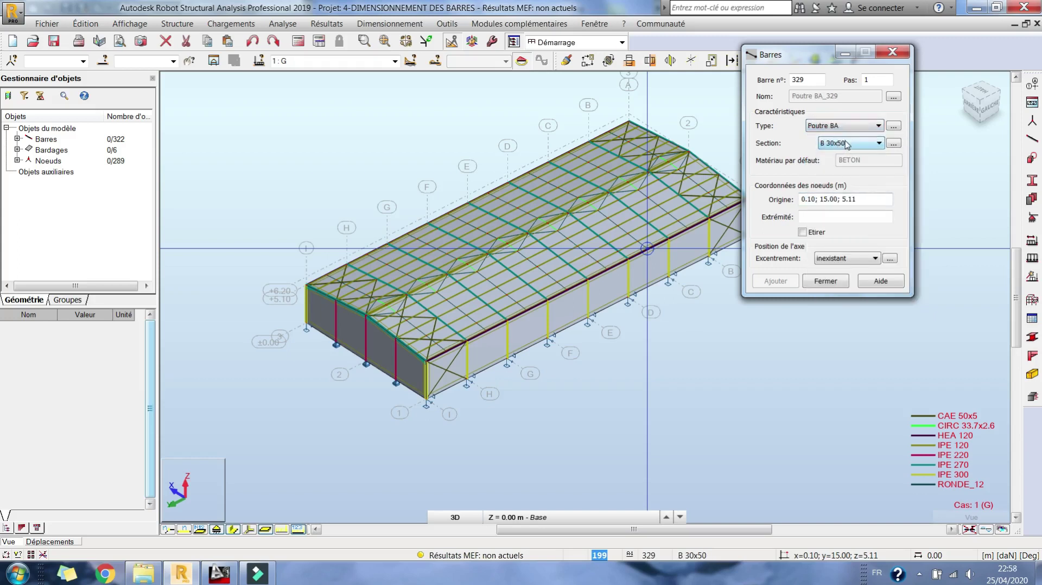
Step: Delete the existing 20x50 concrete section from the project's profile list
click(1032, 180)
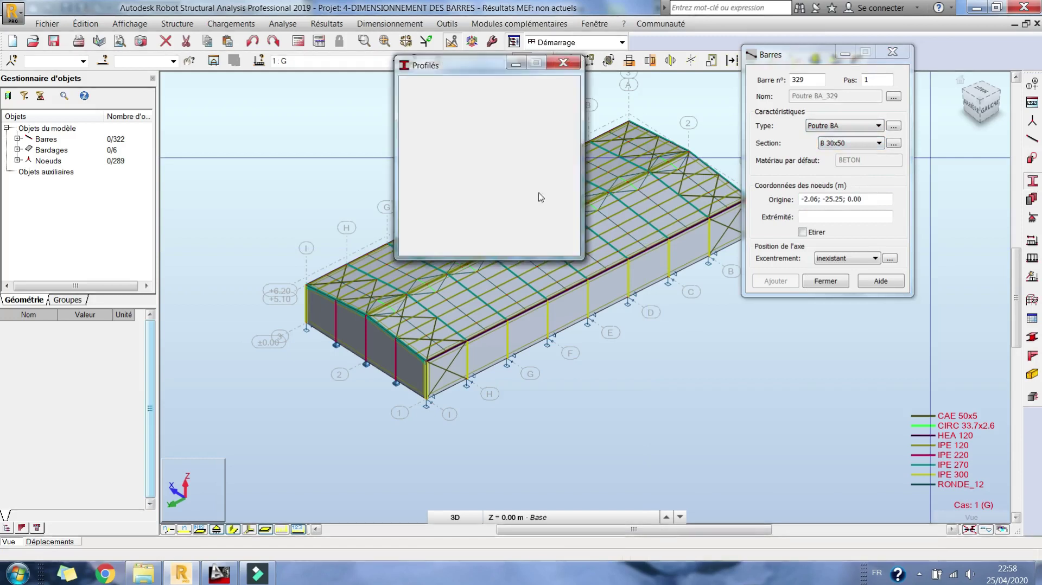
click(437, 125)
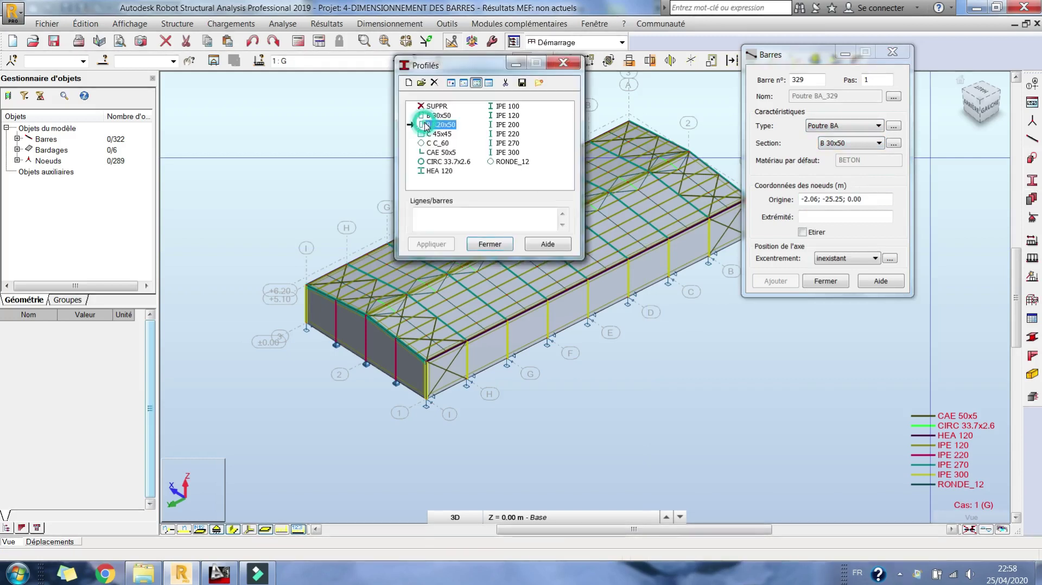
click(435, 82)
click(503, 196)
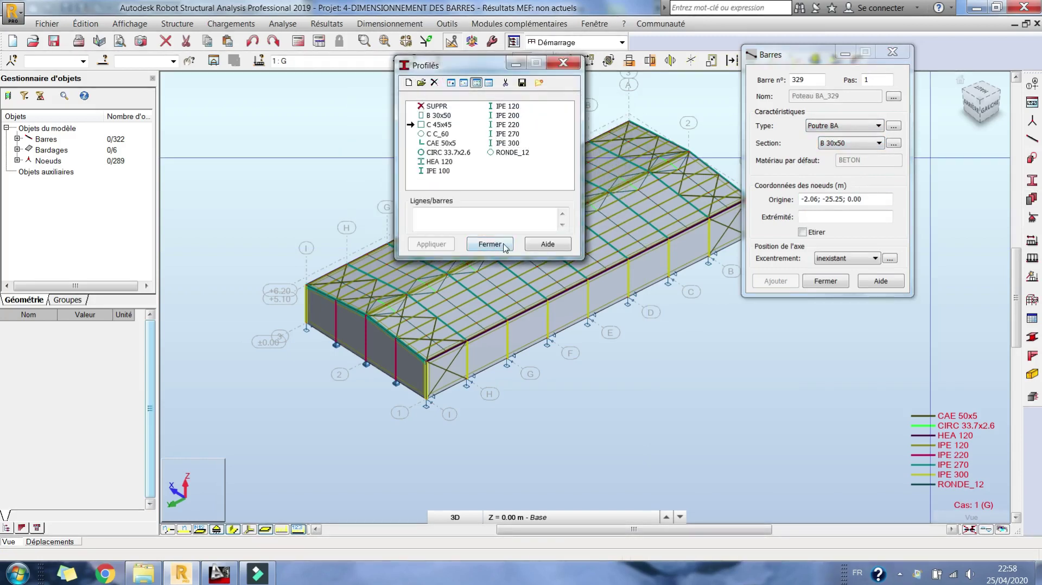
click(490, 244)
Step: Create the rectangular Poutre BA section B R20x50 in BETON25, with b 20 cm and h 50 cm, for the new bar
click(845, 144)
click(868, 153)
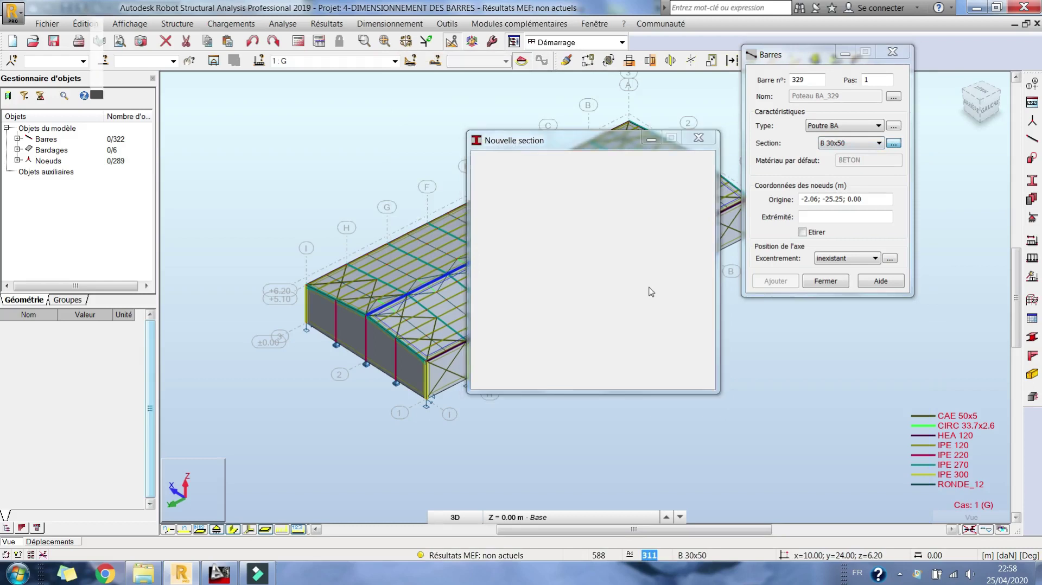
double_click(628, 301)
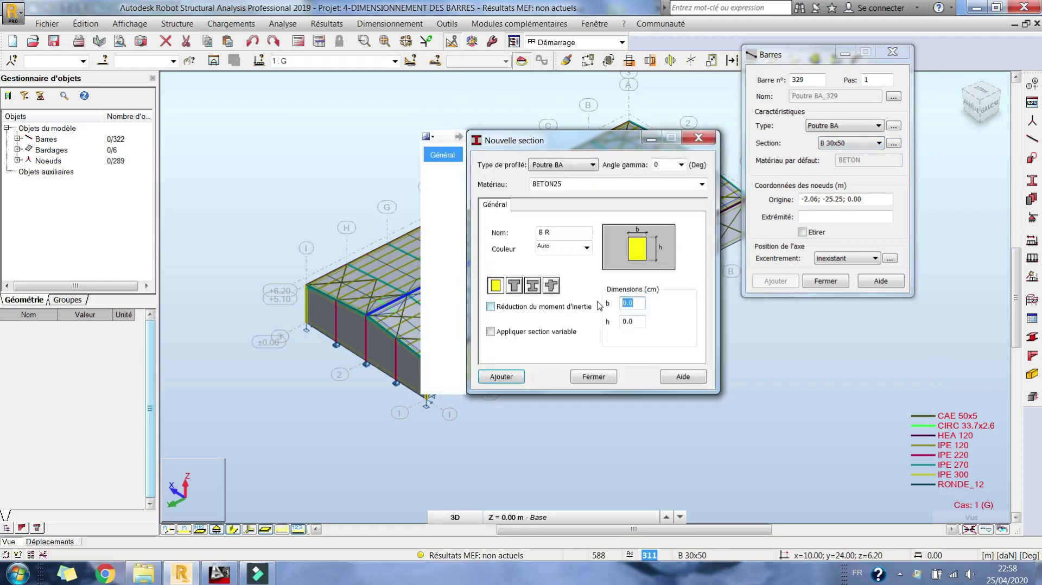
double_click(633, 322)
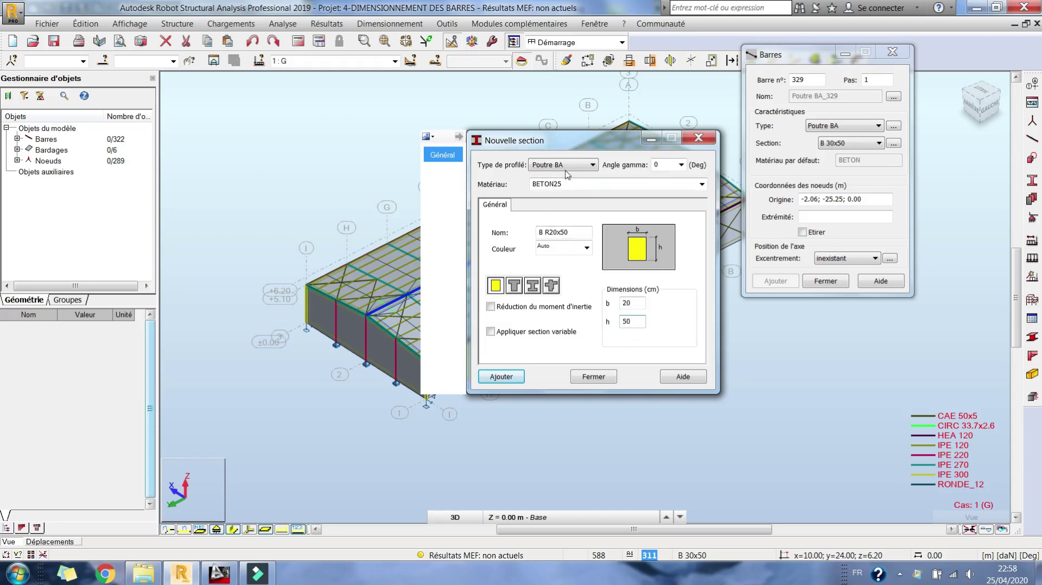
key(Caps_Lock)
click(501, 376)
click(593, 376)
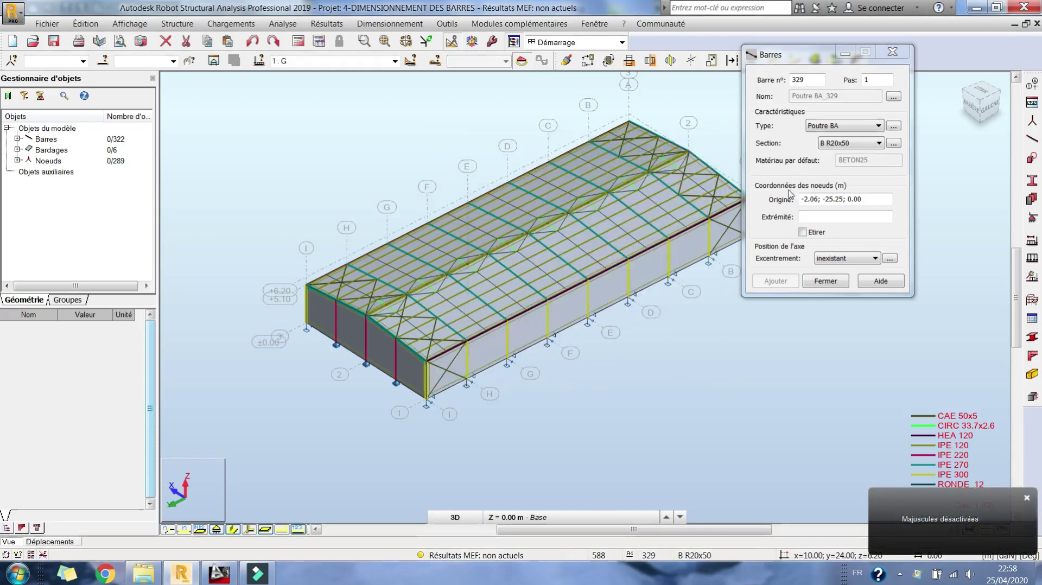
Step: Enable Etirer and draw a B R20x50 beam at the base of the axis I gable, from file 3 to 0; 48; 0
click(802, 233)
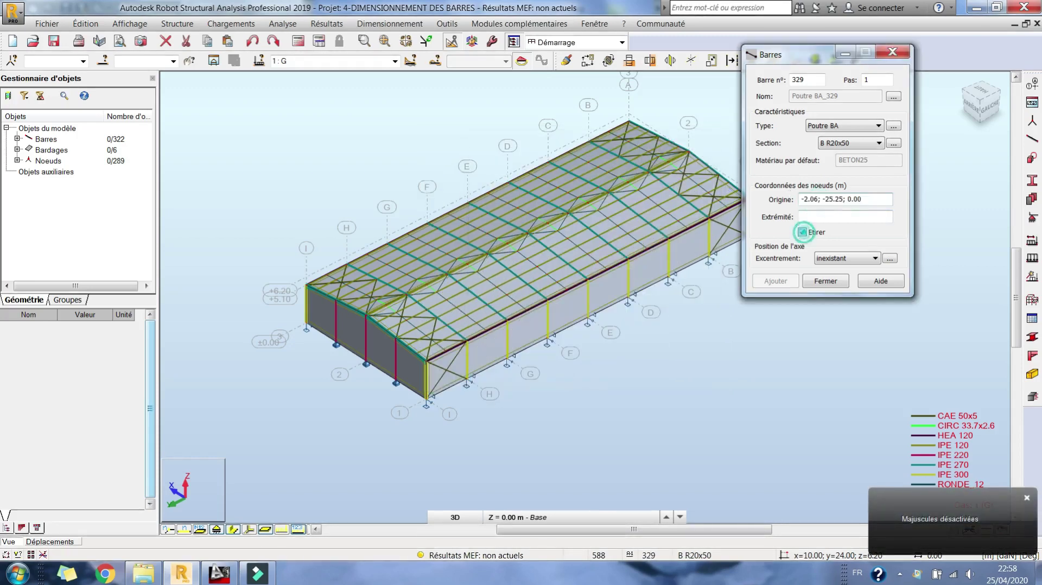
click(306, 325)
click(427, 398)
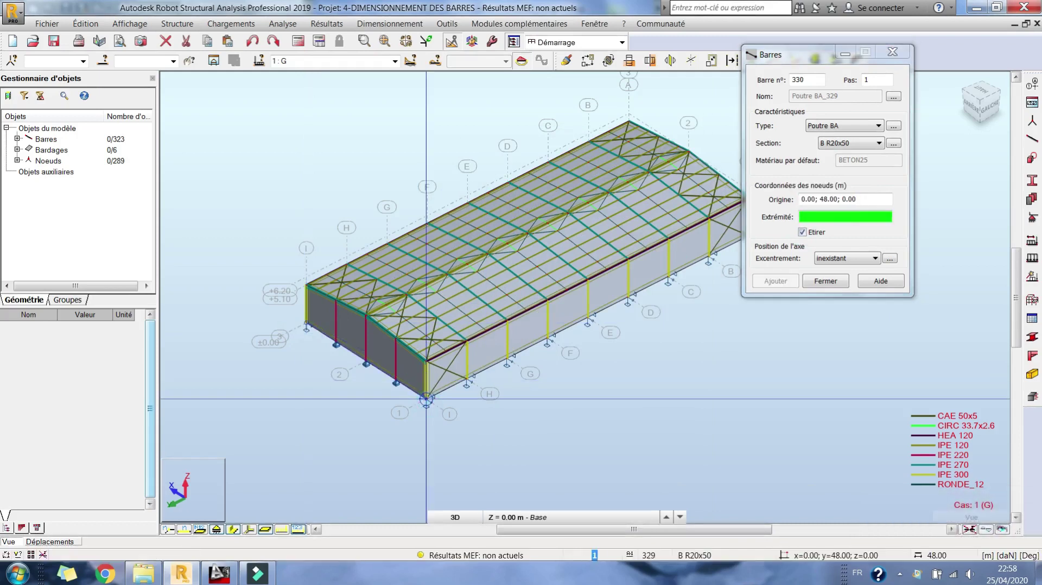
Step: Draw the remaining B R20x50 base beams from 0; 48; 0 through 0; 0; 0 and 20; 0; 0 to 20; 48; 0, and finish the bar definition
middle_drag(426, 399, 225, 452)
click(550, 292)
right_click(547, 210)
click(565, 270)
drag(565, 270, 651, 228)
click(806, 216)
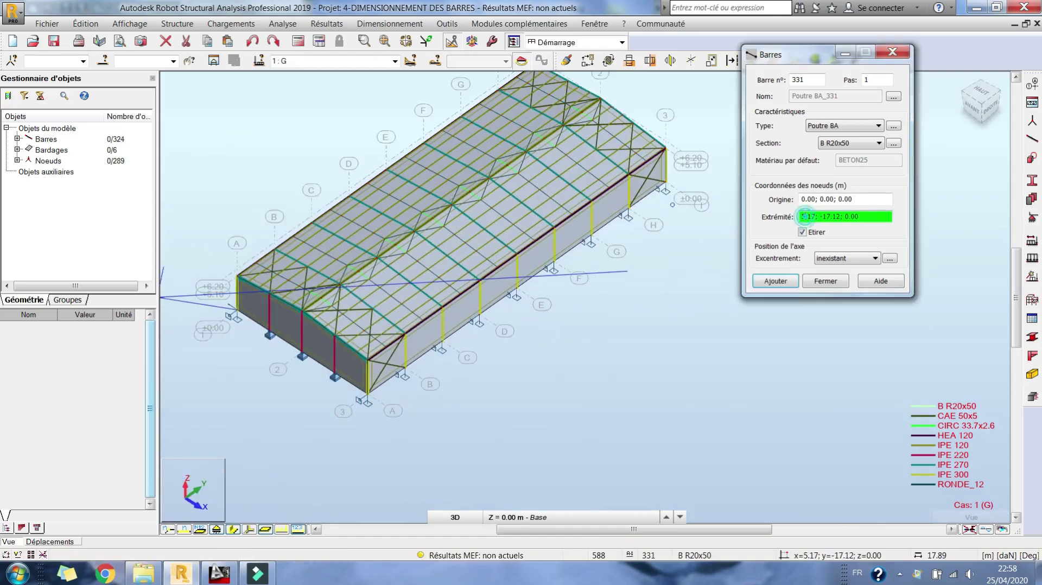
click(368, 393)
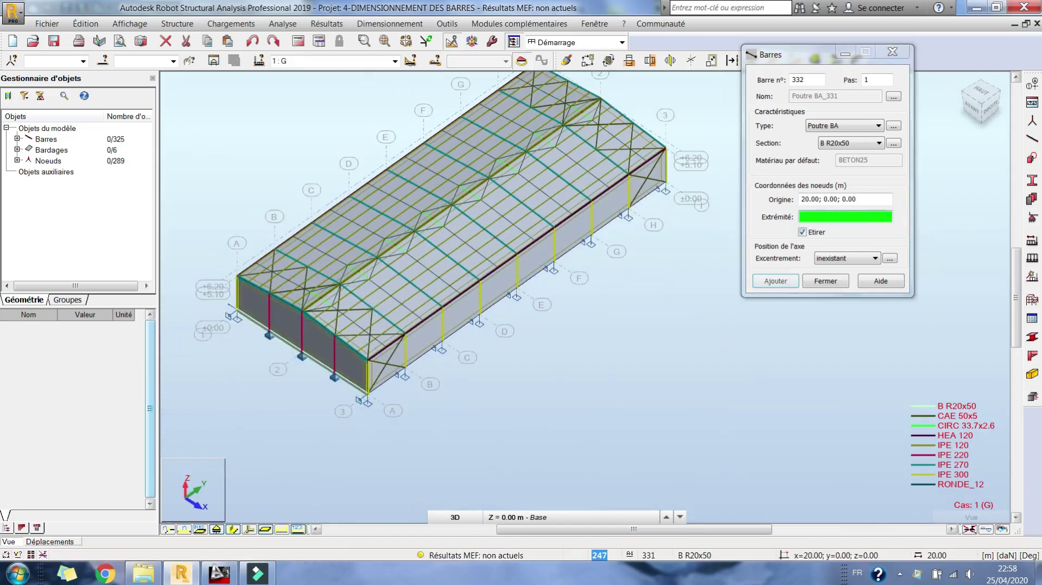
click(665, 185)
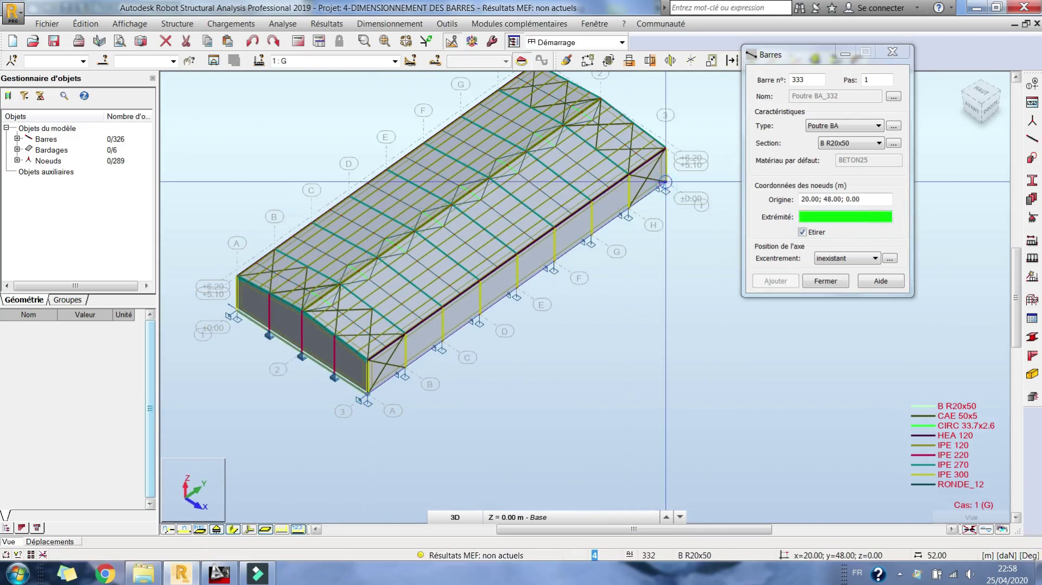
click(826, 280)
middle_drag(701, 245, 717, 260)
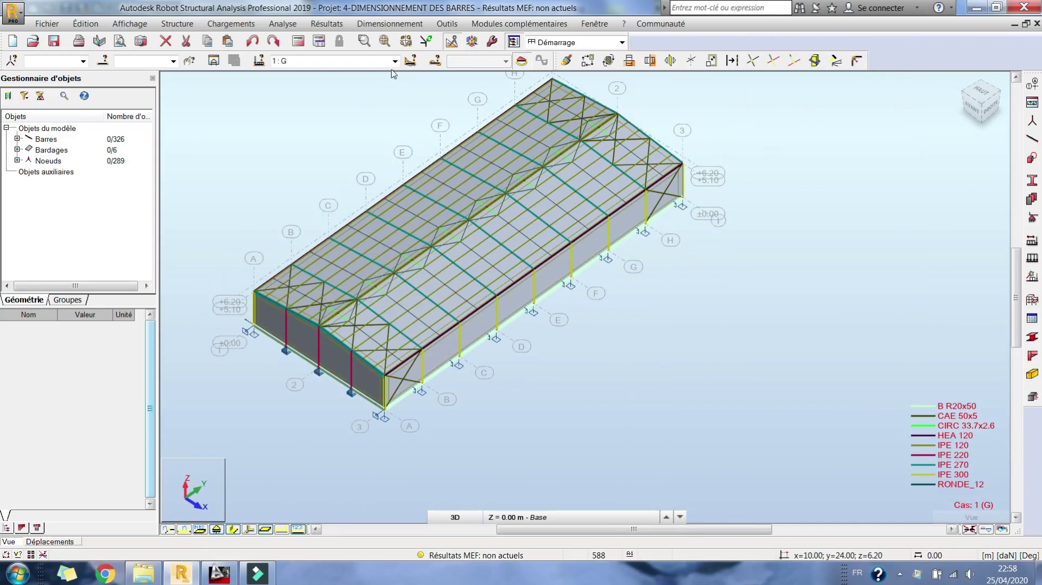
Step: Define a uniform bar load of -1500 daN/m along global Z for load case 1: G
click(395, 60)
click(304, 70)
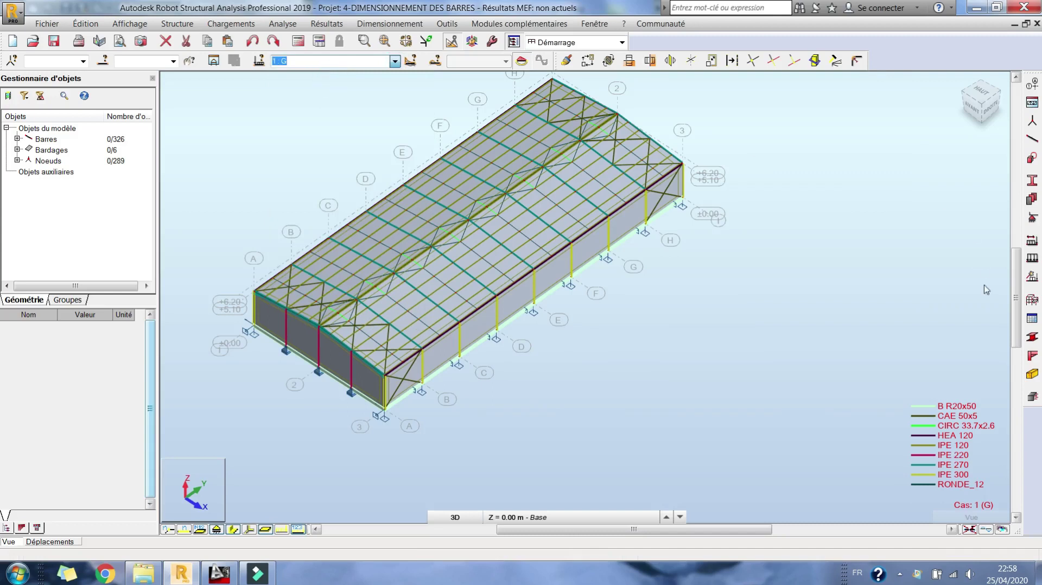
click(1032, 259)
click(794, 123)
click(770, 157)
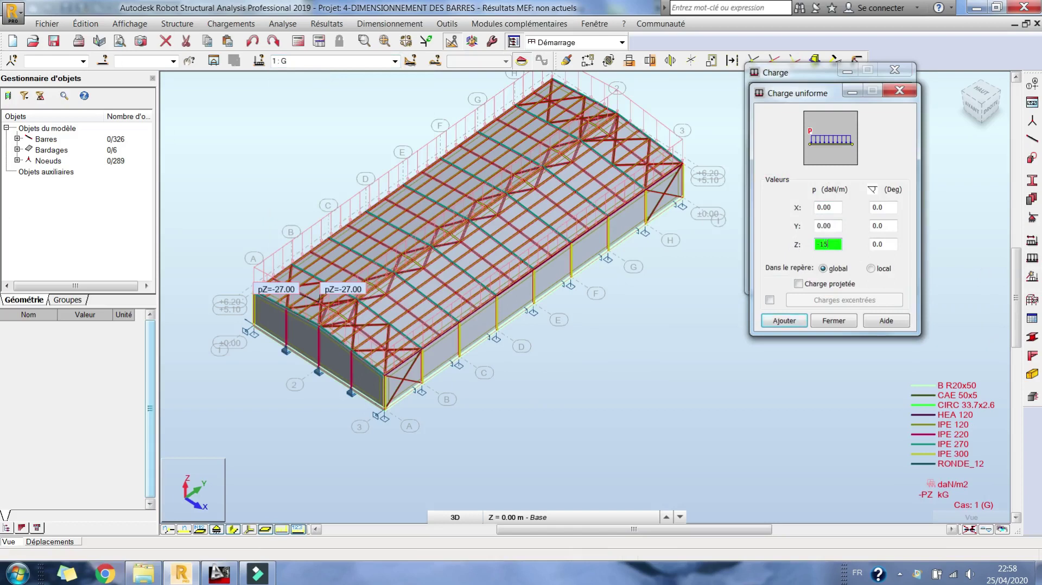
click(784, 320)
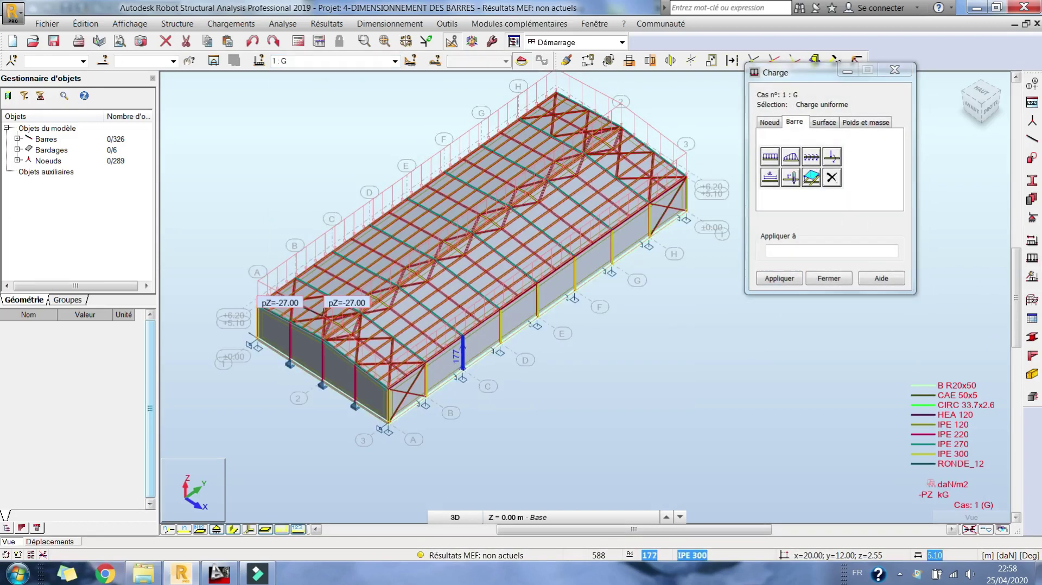
Step: Apply the uniform load to the B R20x50 base beams on all four sides, end load definition and restore the cladding display
click(488, 350)
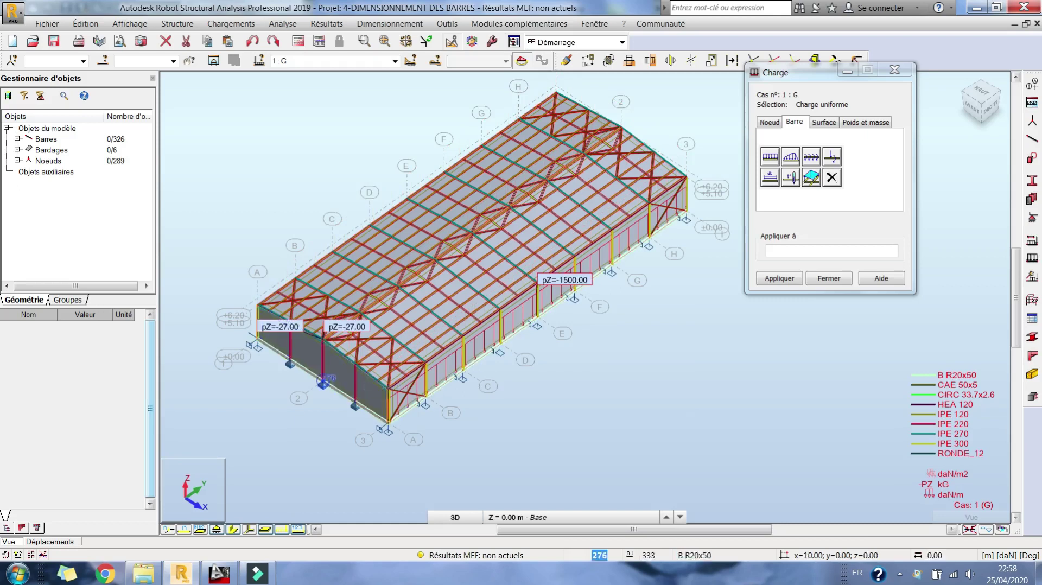
click(334, 389)
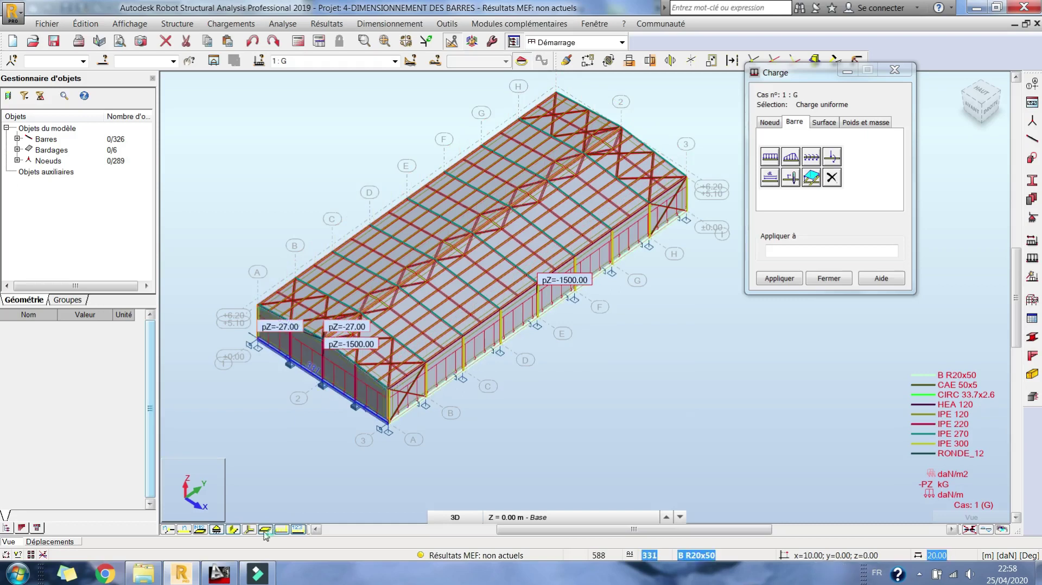
scroll(332, 259, up, 5)
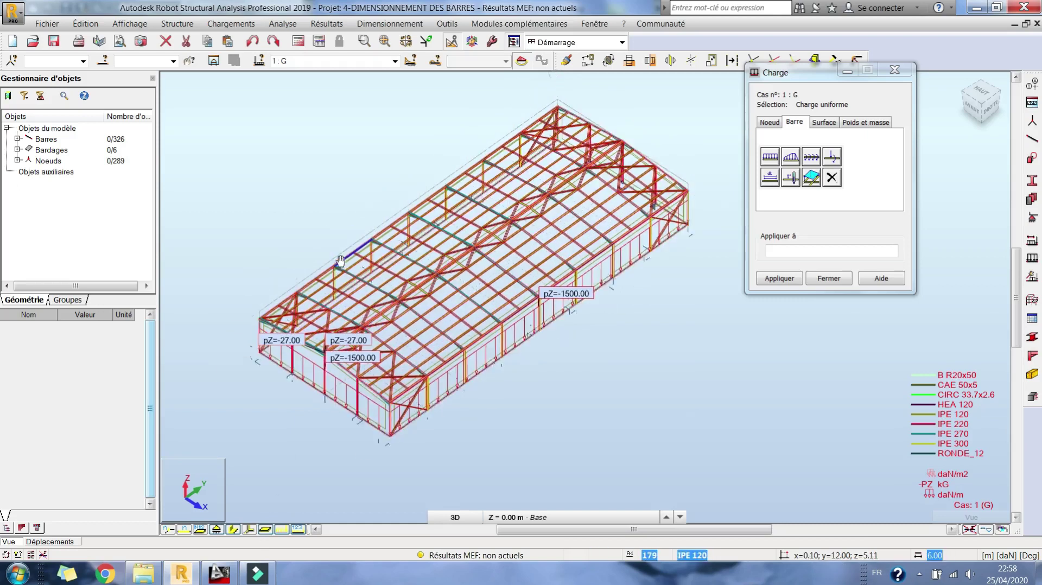
scroll(430, 222, up, 1)
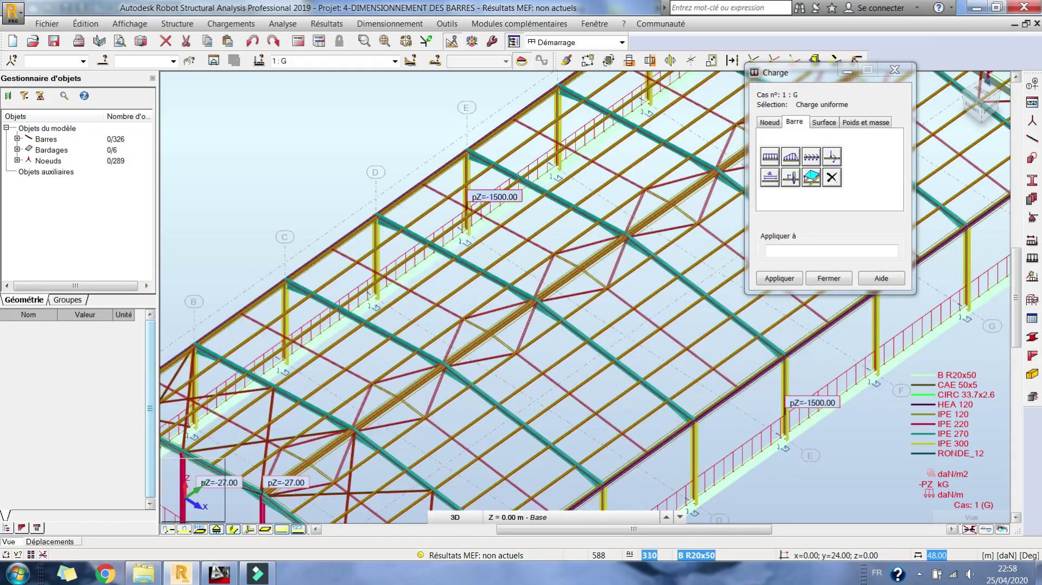
middle_drag(632, 168, 350, 295)
middle_drag(584, 178, 465, 226)
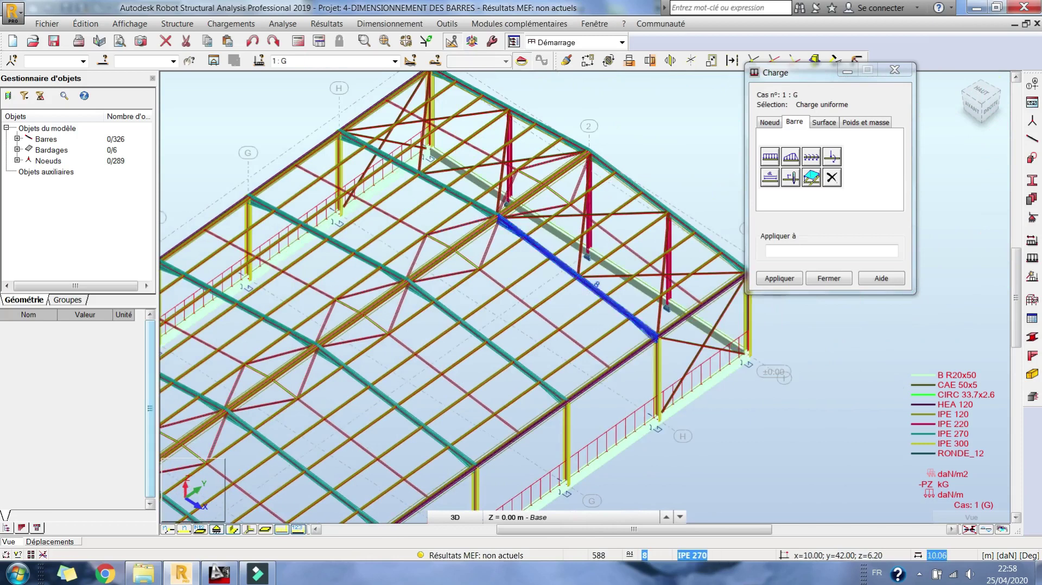
click(552, 228)
scroll(611, 213, down, 5)
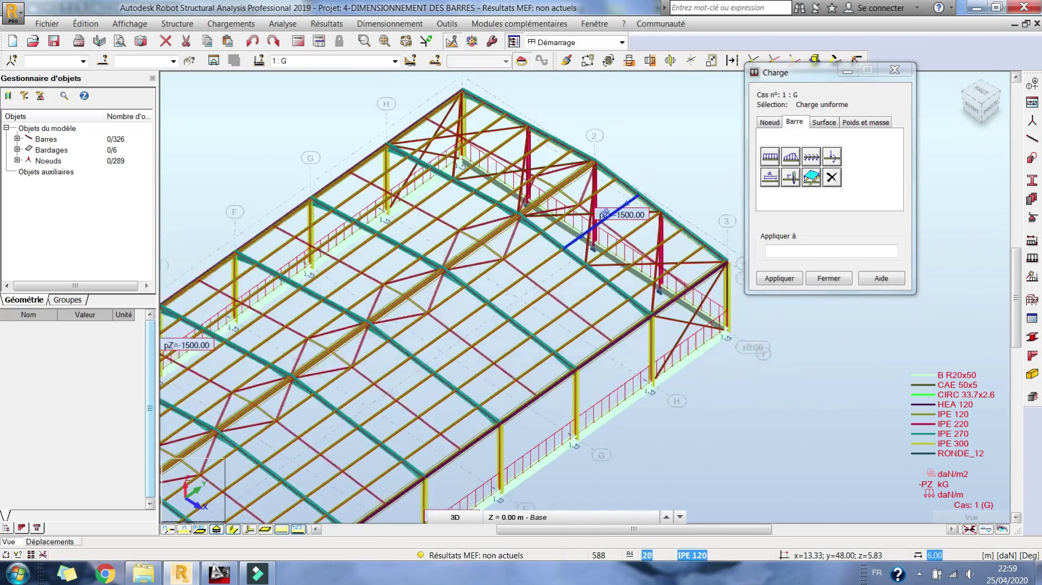
click(815, 278)
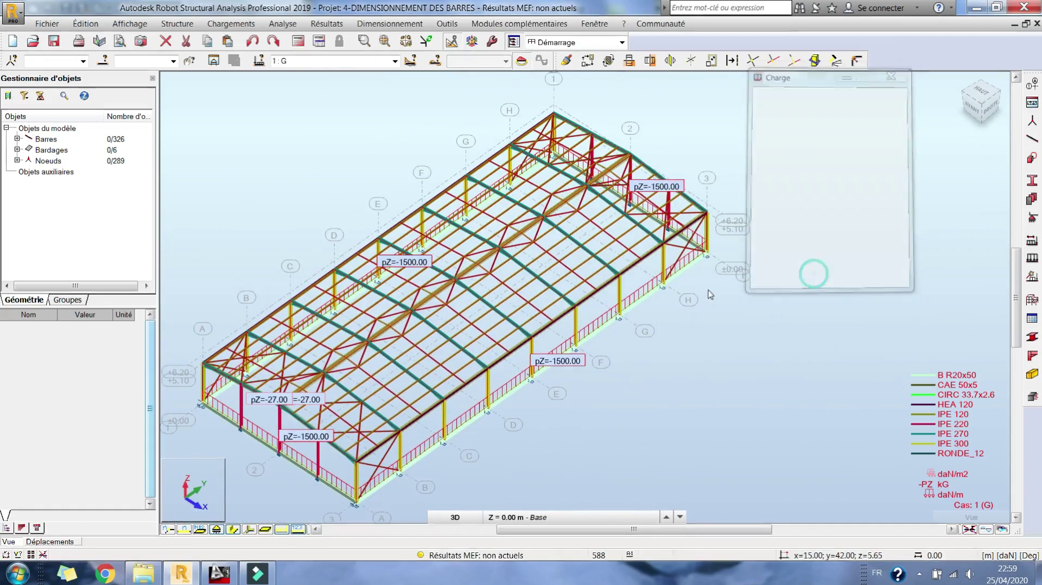
click(266, 529)
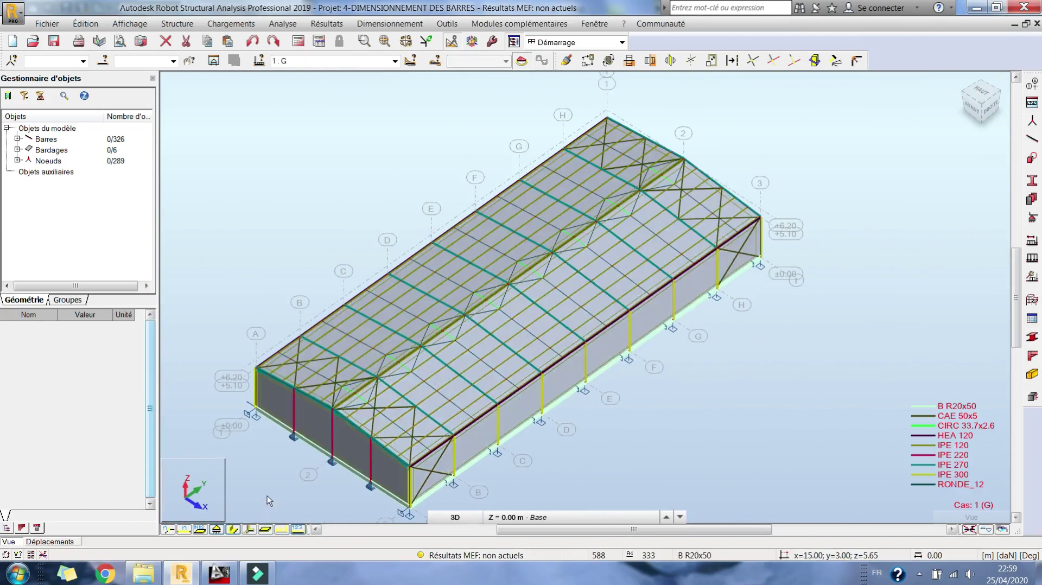
Step: Calculate the structure and start the footing design with manual combinations for the support node at file 3, axis D
click(293, 43)
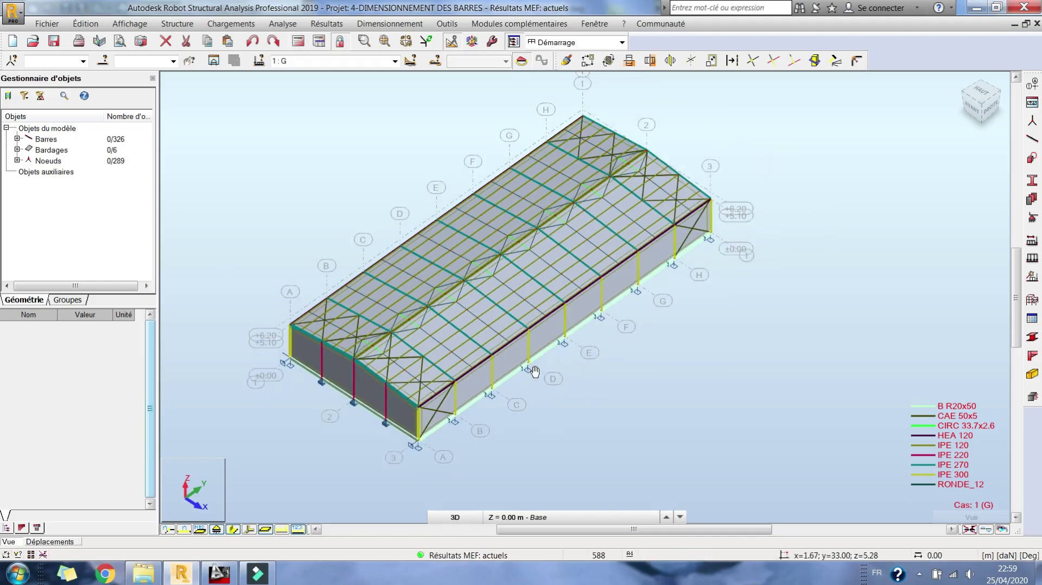
scroll(538, 374, up, 5)
scroll(491, 350, up, 2)
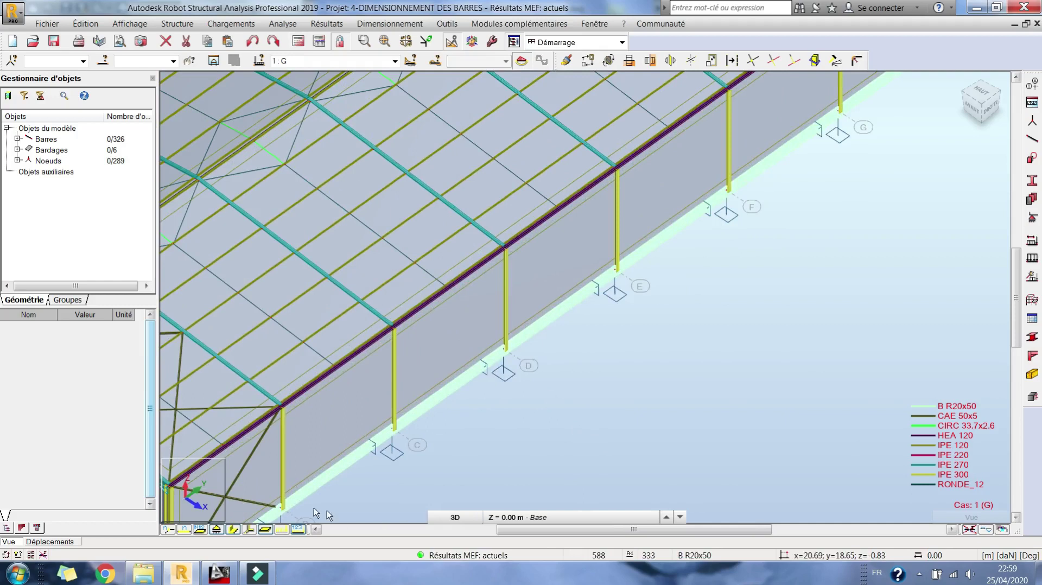
click(504, 350)
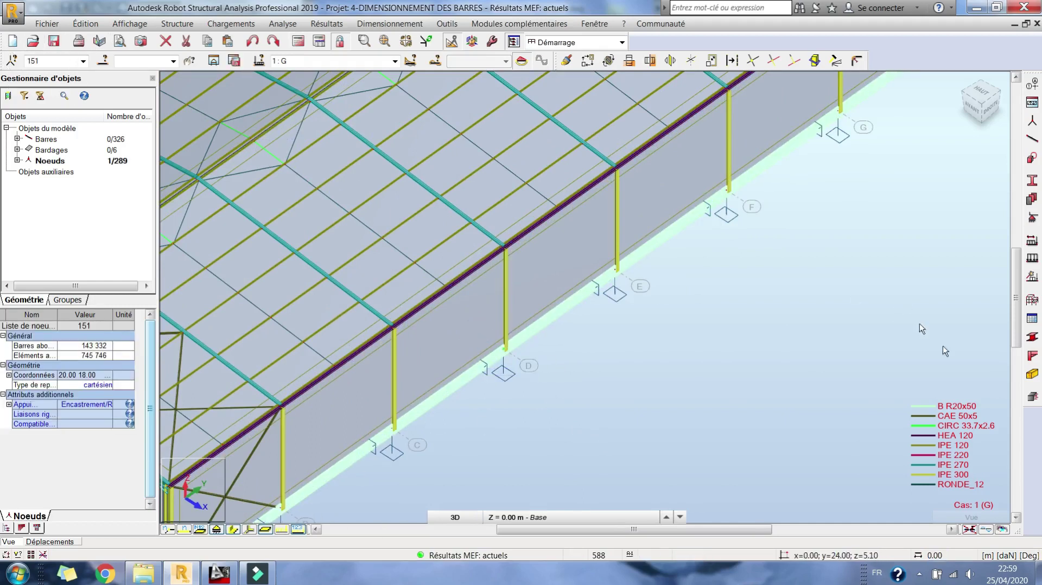
click(1033, 397)
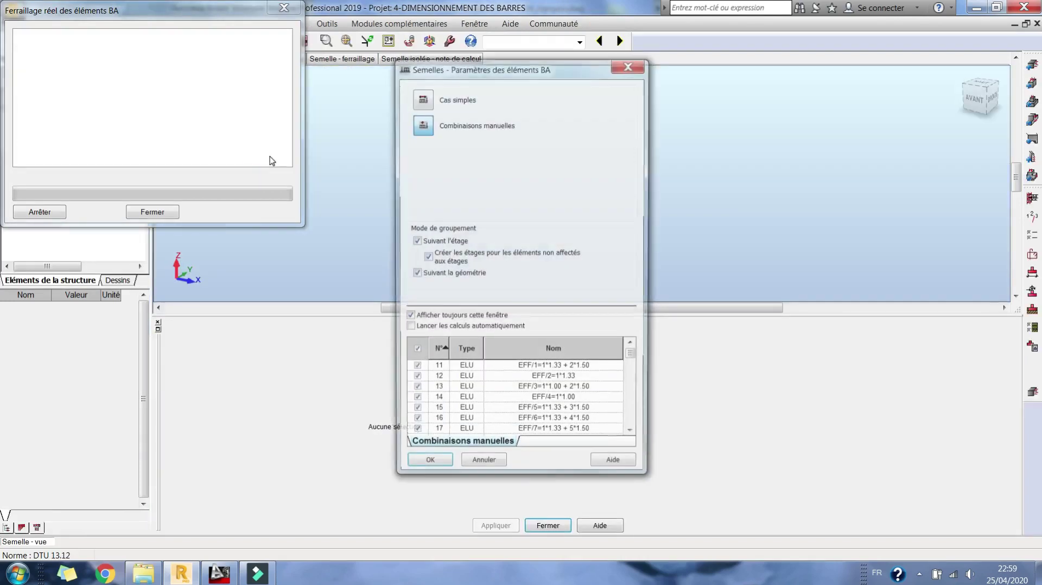
click(428, 468)
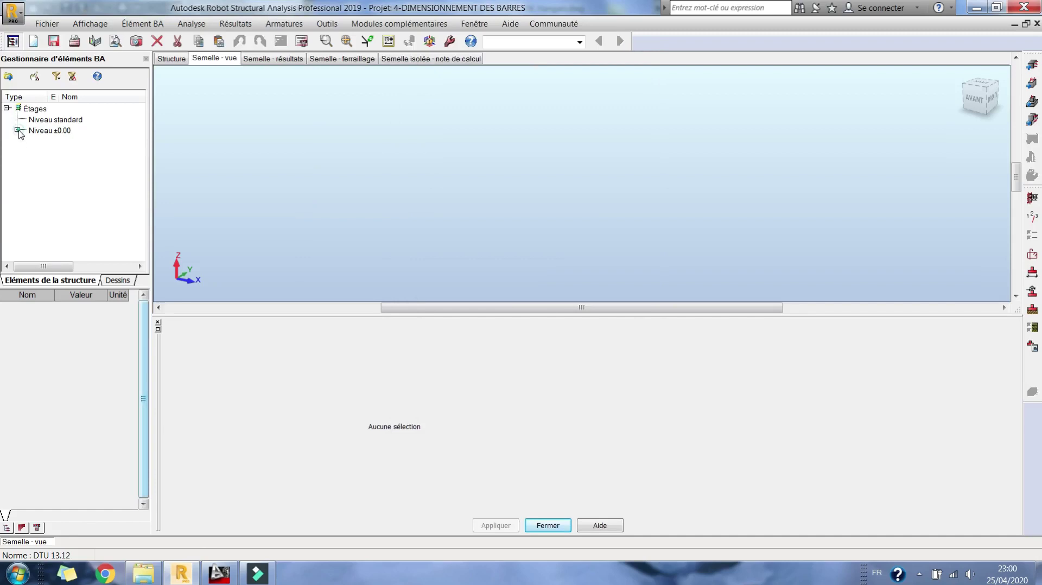
Step: Expand Niveau ±0.00 and open the Semelle151 footing, keeping its name
click(17, 130)
click(50, 142)
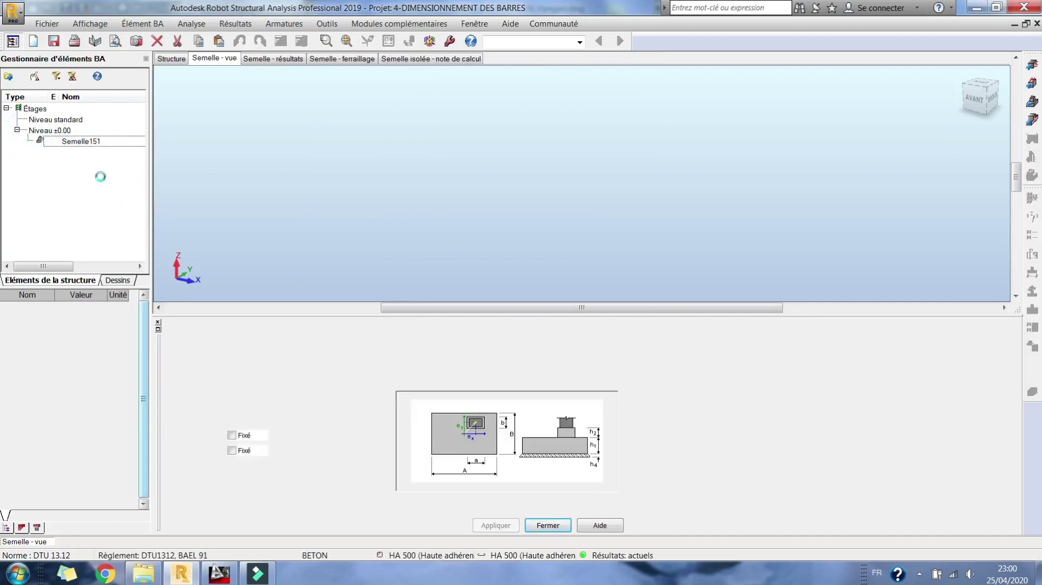
click(97, 142)
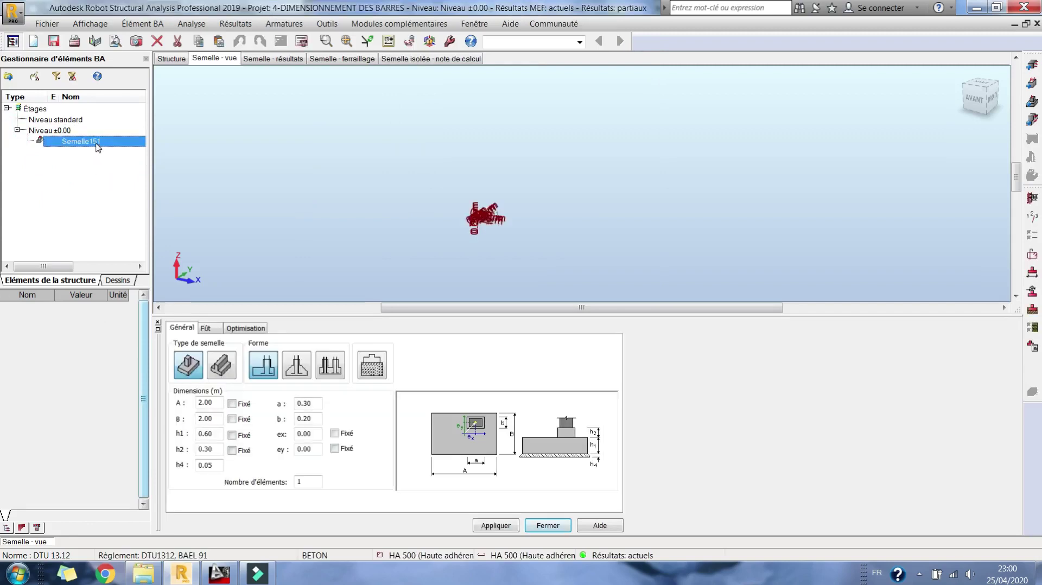
click(97, 142)
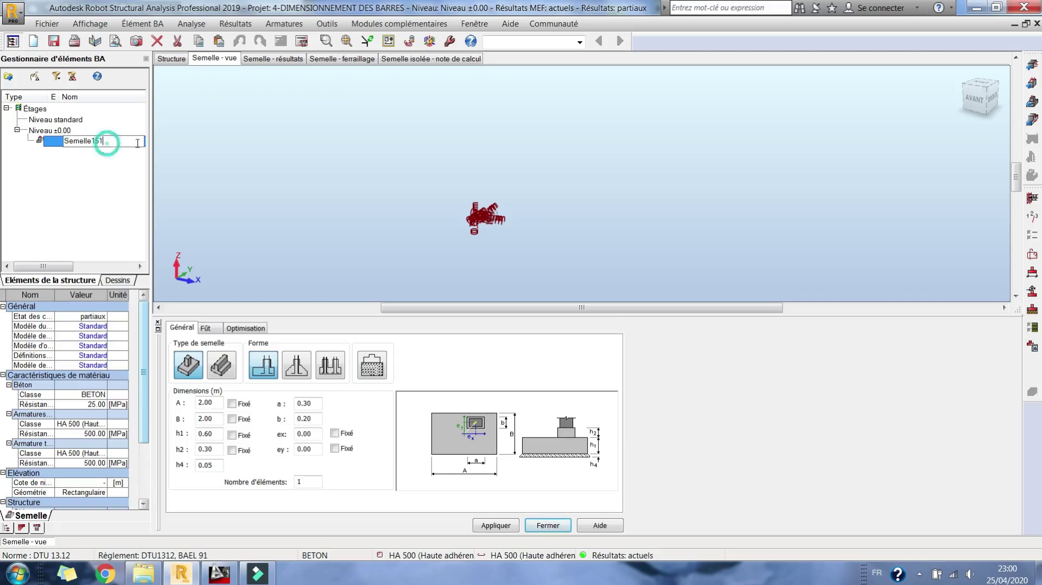
click(68, 173)
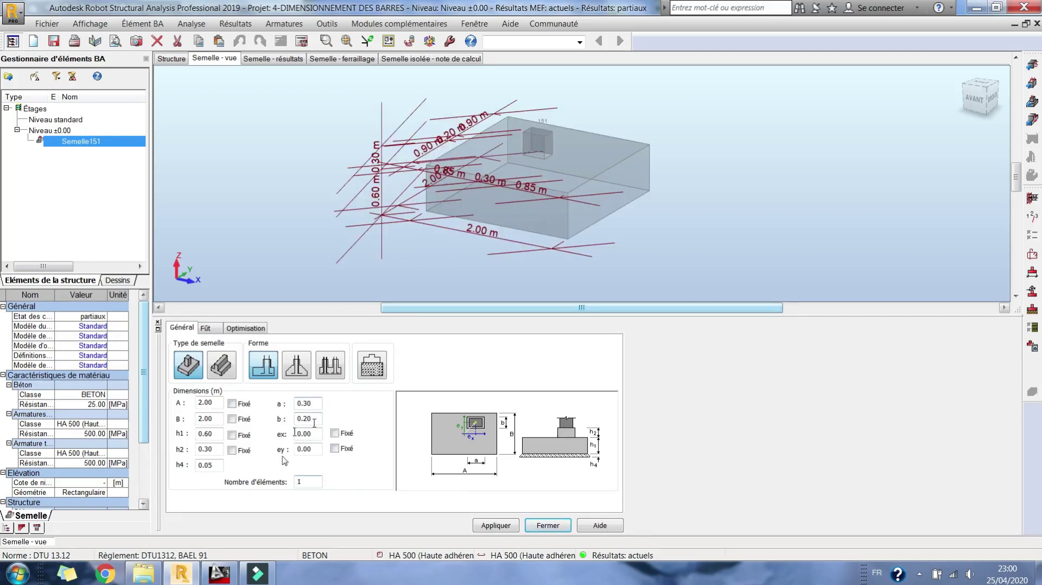
Step: Fix the footing's ex and ey eccentricities and set the shaft dimensions a and b to 0.7 m
click(337, 448)
click(337, 434)
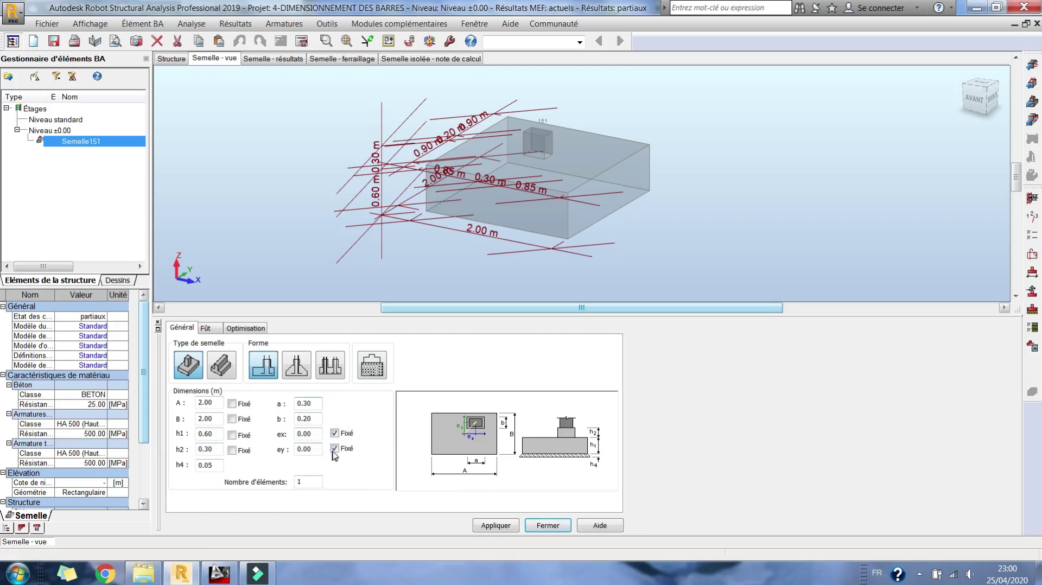
double_click(305, 416)
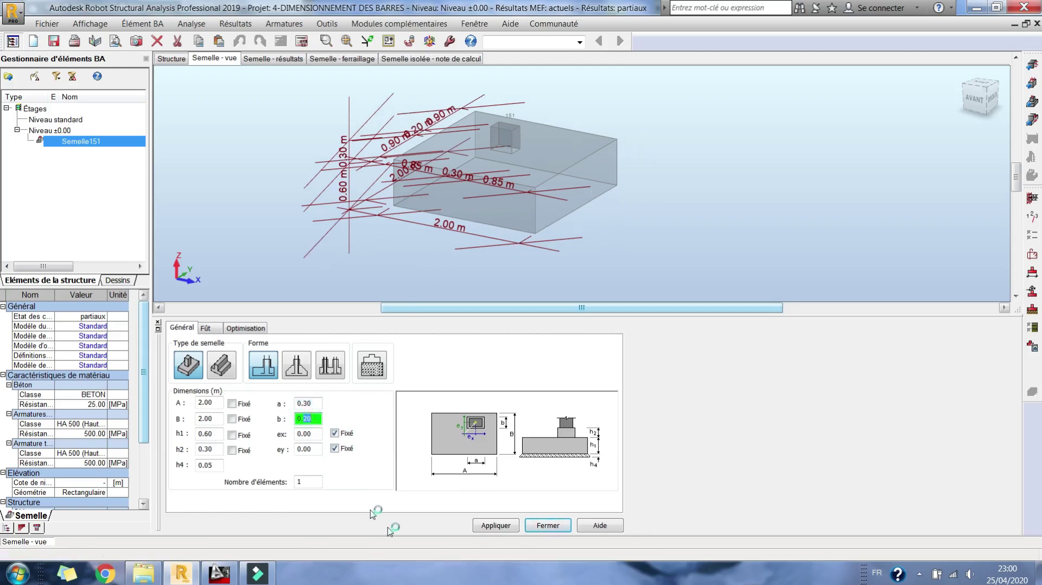
key(Caps_Lock)
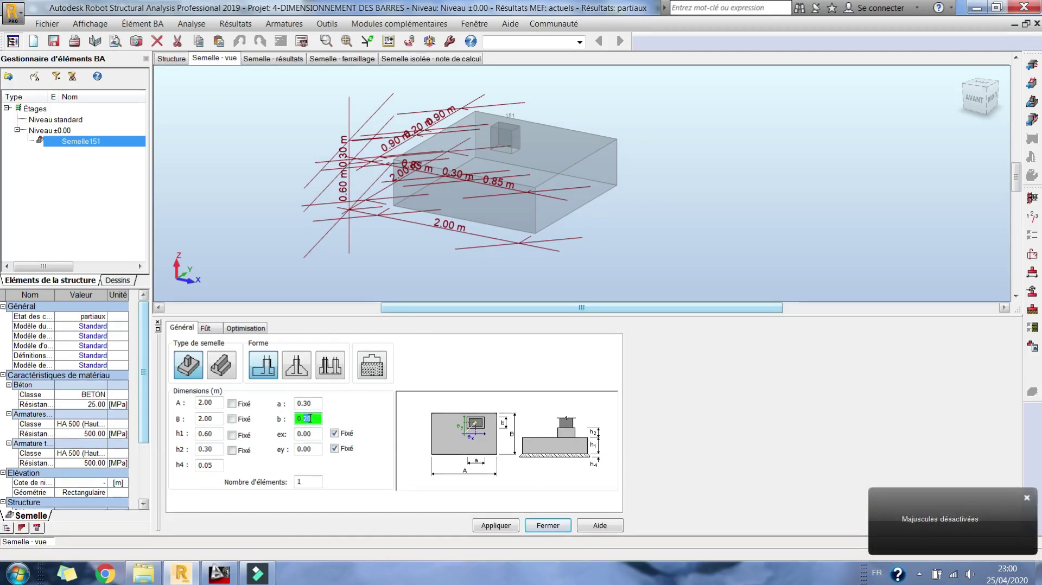
text(0.7)
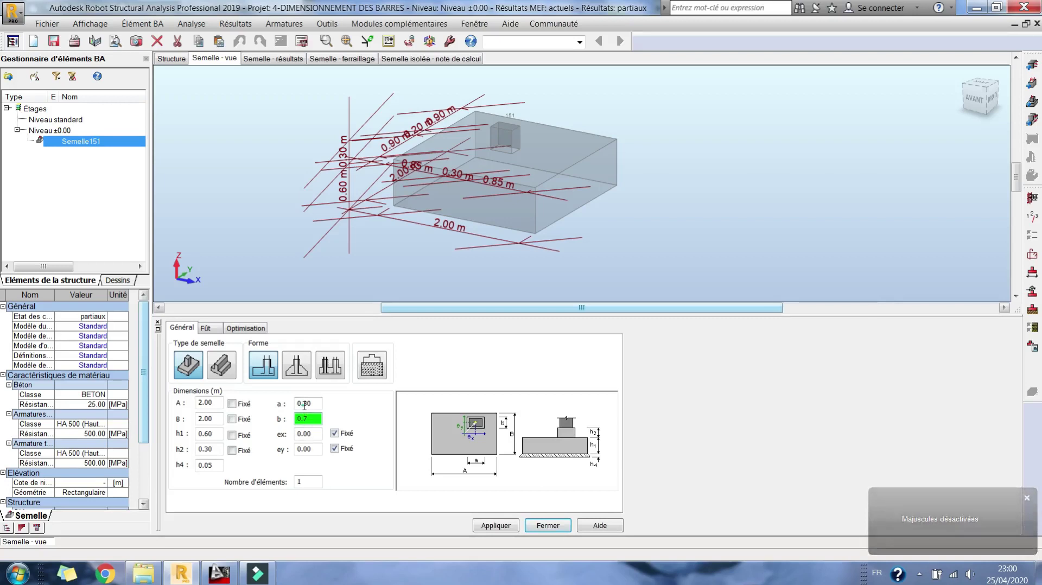
key(shift+Tab)
text(0.7)
Step: Fix the shaft height h2 at 1.5 m, set h4 to 0.10 m and apply the footing dimensions
click(232, 450)
double_click(206, 449)
text(1.5)
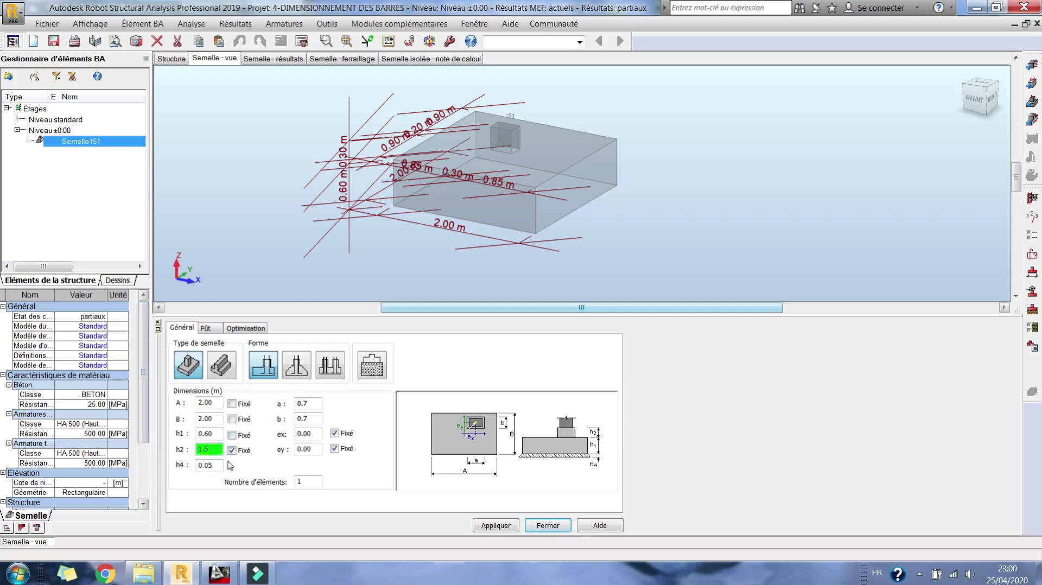
click(204, 464)
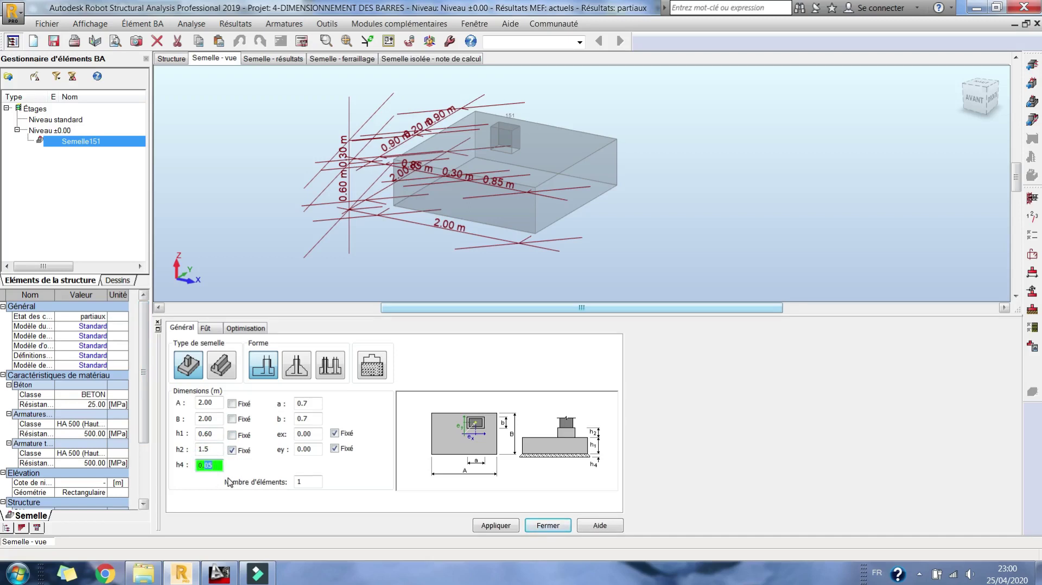
click(511, 531)
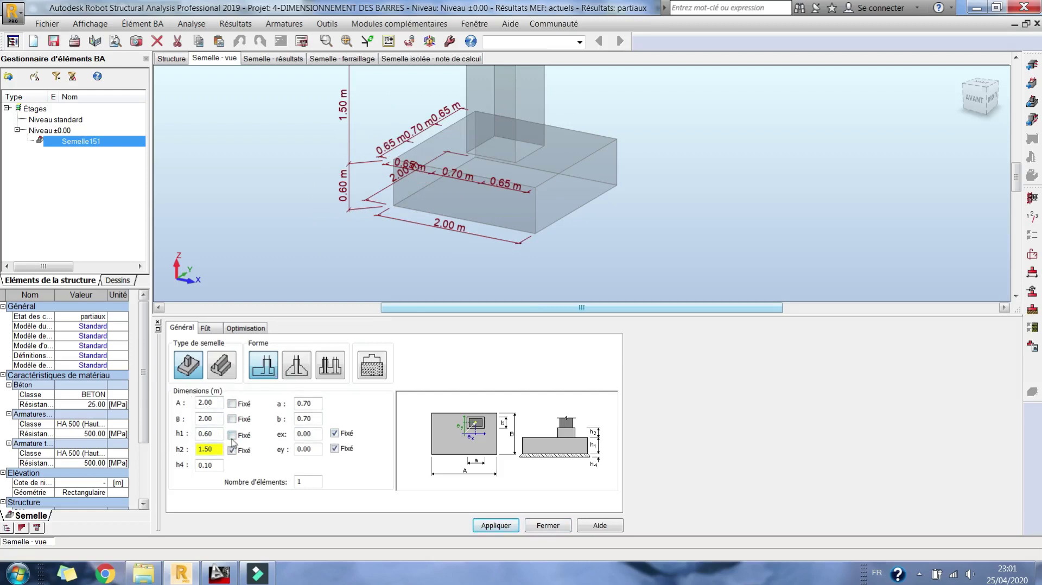
Step: In the storey parameters, set the cracking condition to préjudiciable and the environment aggressiveness to agressif
middle_drag(559, 207, 490, 246)
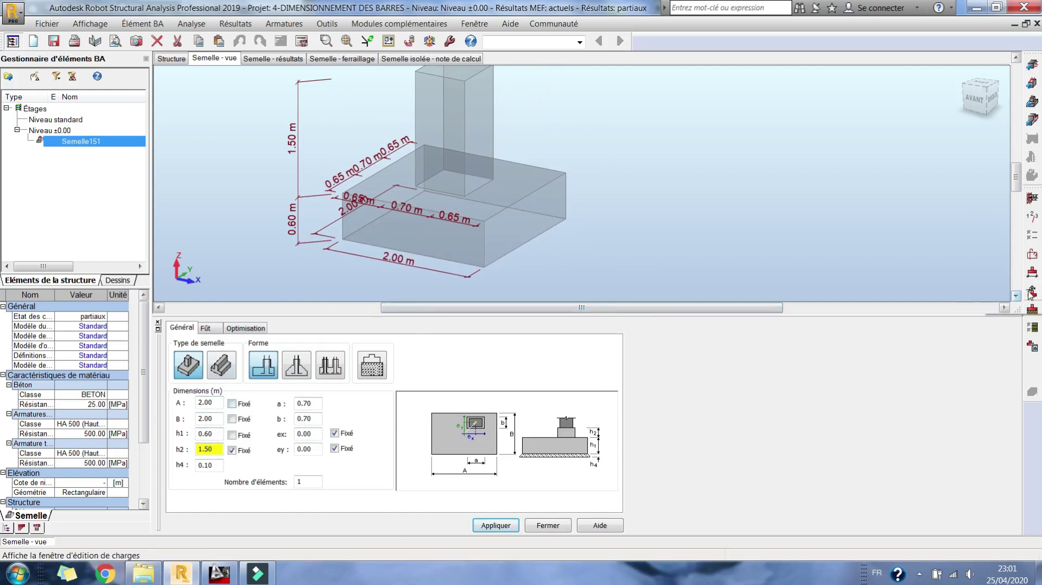
click(1031, 219)
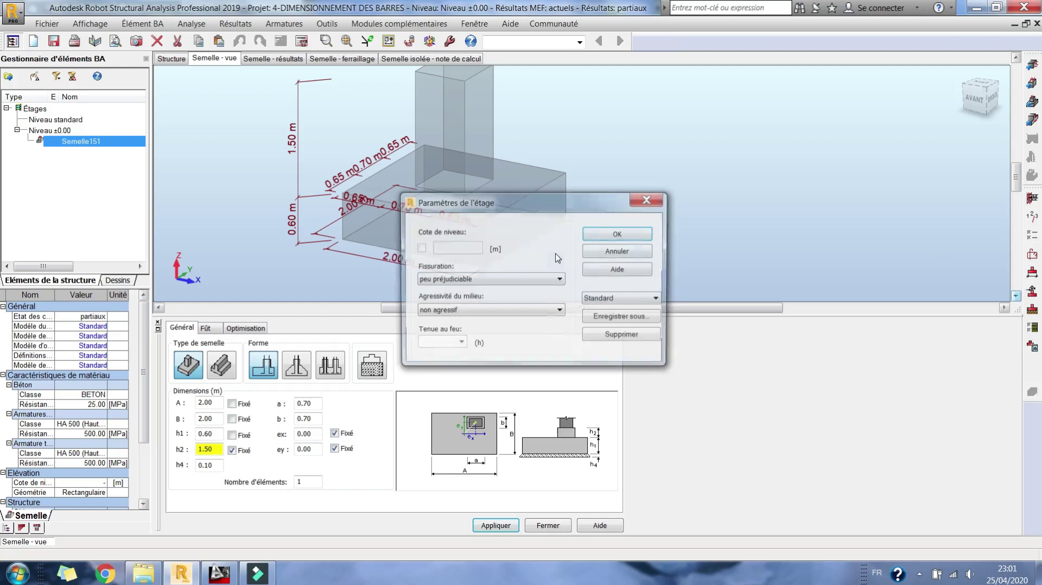
click(473, 279)
click(451, 301)
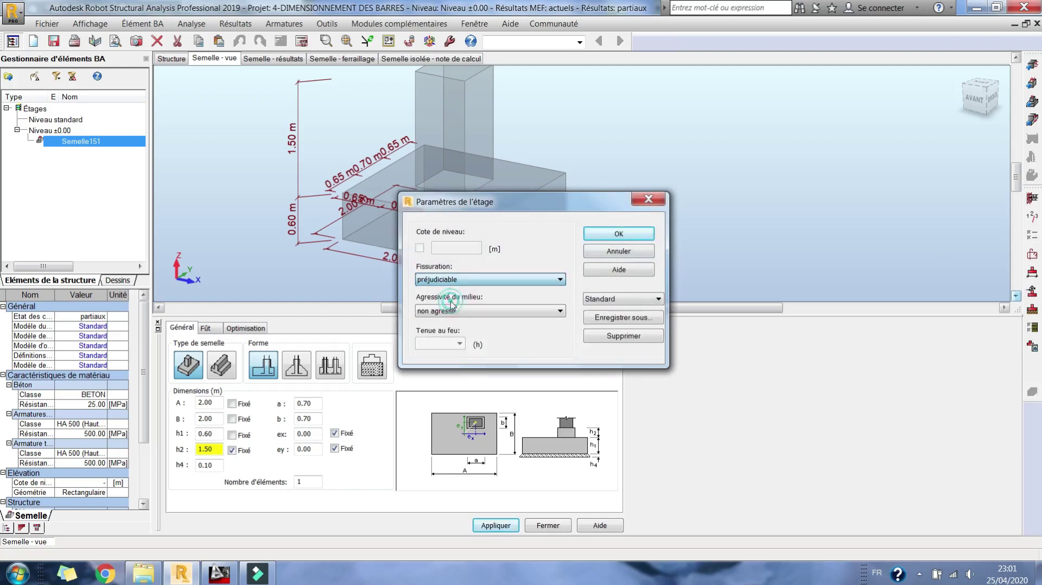
click(454, 310)
click(456, 331)
Step: Save the storey parameters as a new set named TEST and apply it to the footing
click(624, 299)
click(628, 324)
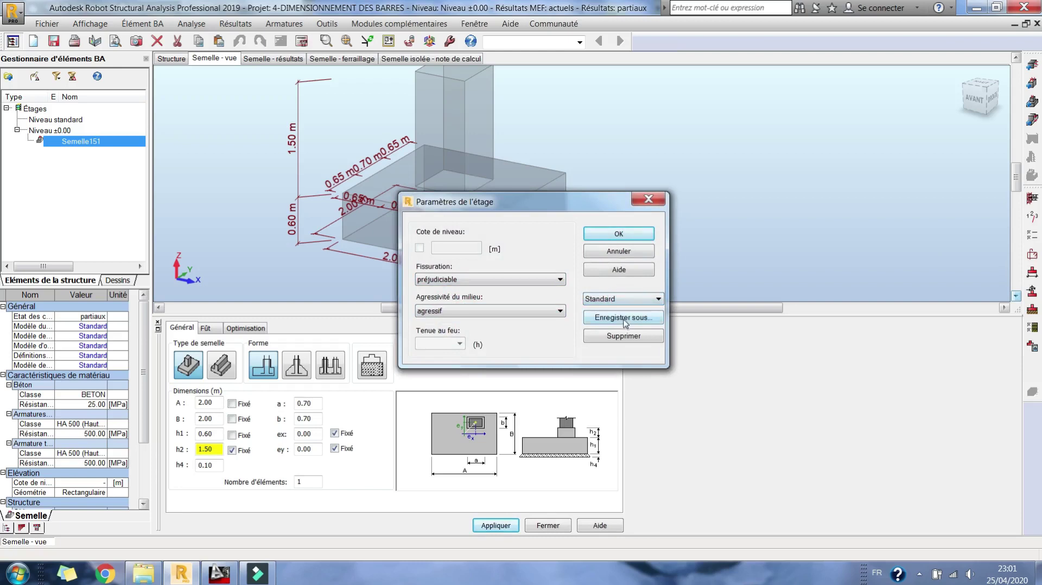
click(625, 318)
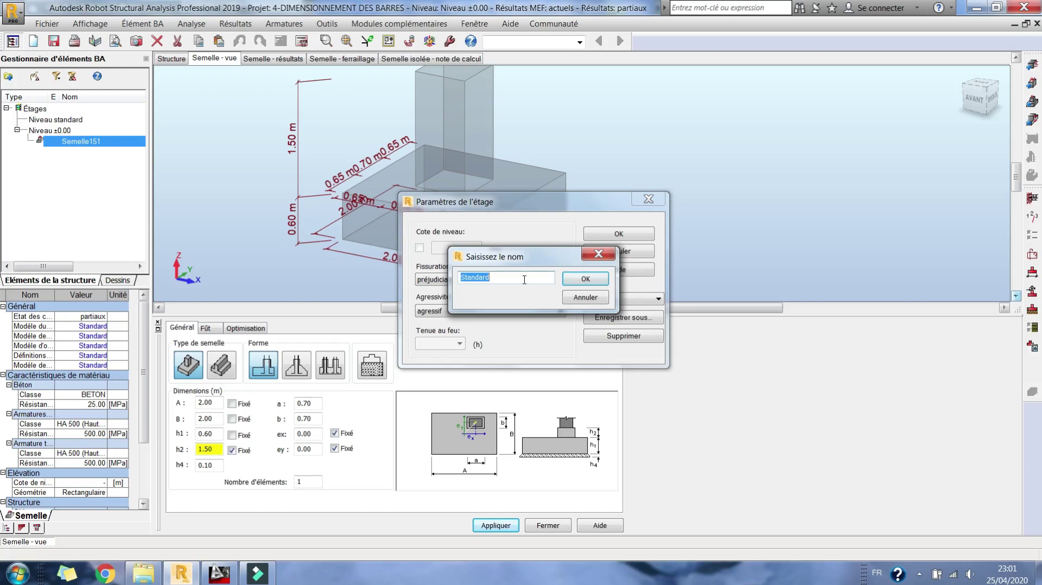
text(F)
key(BackSpace)
text(TE)
key(Caps_Lock)
text(ST)
key(Return)
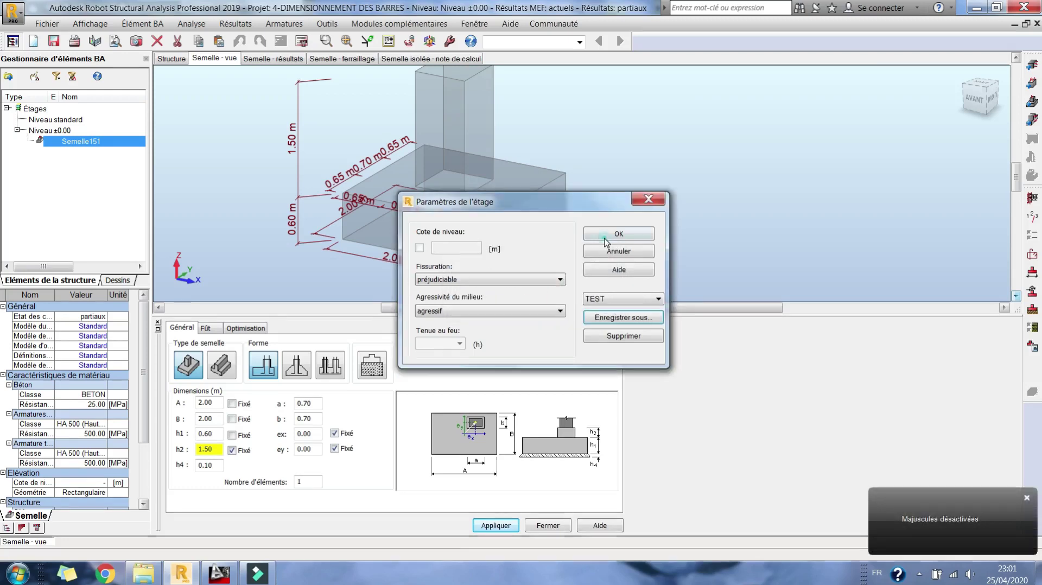
key(Return)
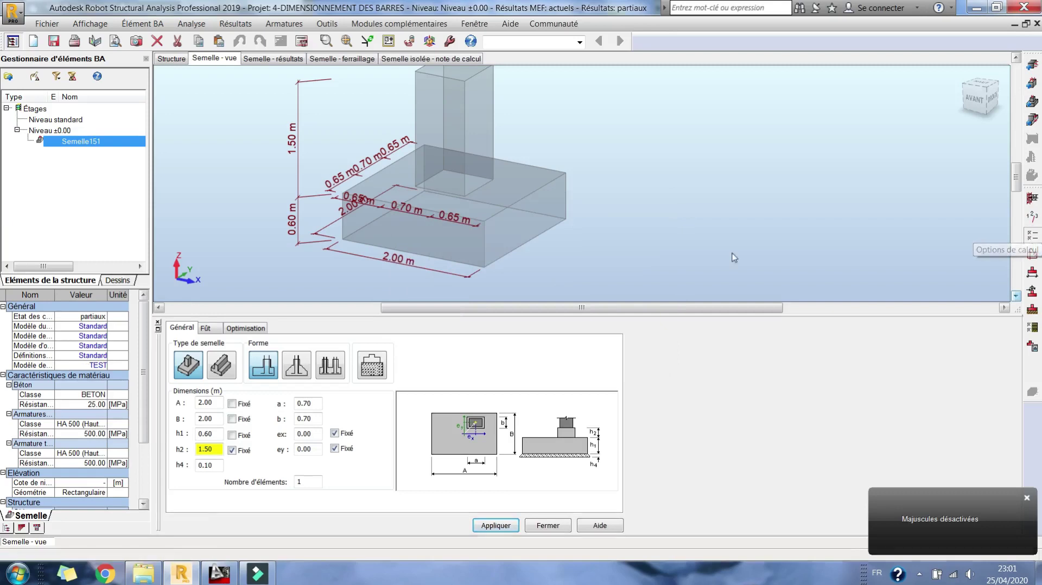
Step: Review the footing's calculation options for concrete and longitudinal steel, and exclude the 6 mm bar from the transverse steel
click(392, 244)
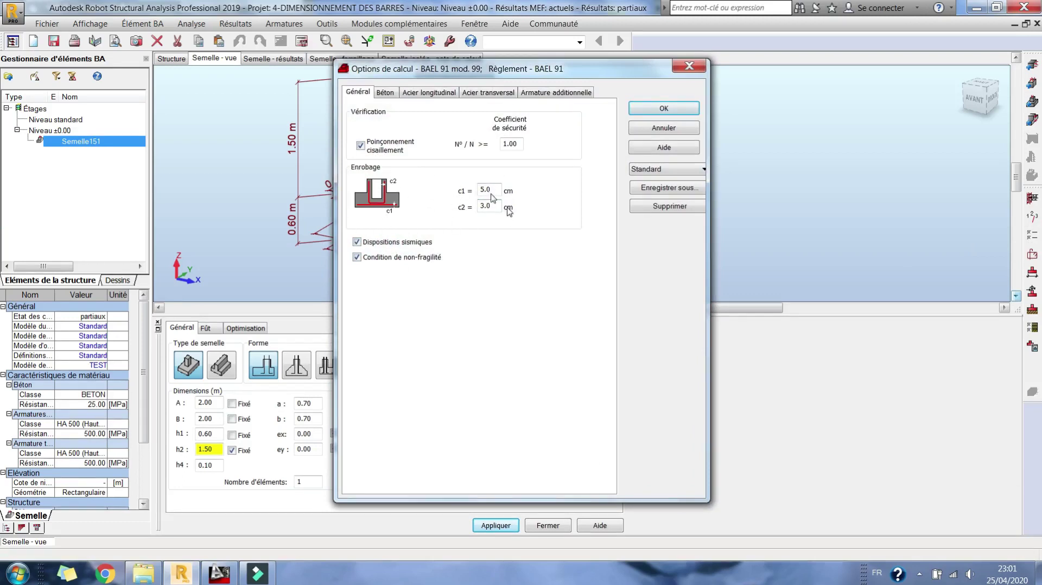
click(384, 93)
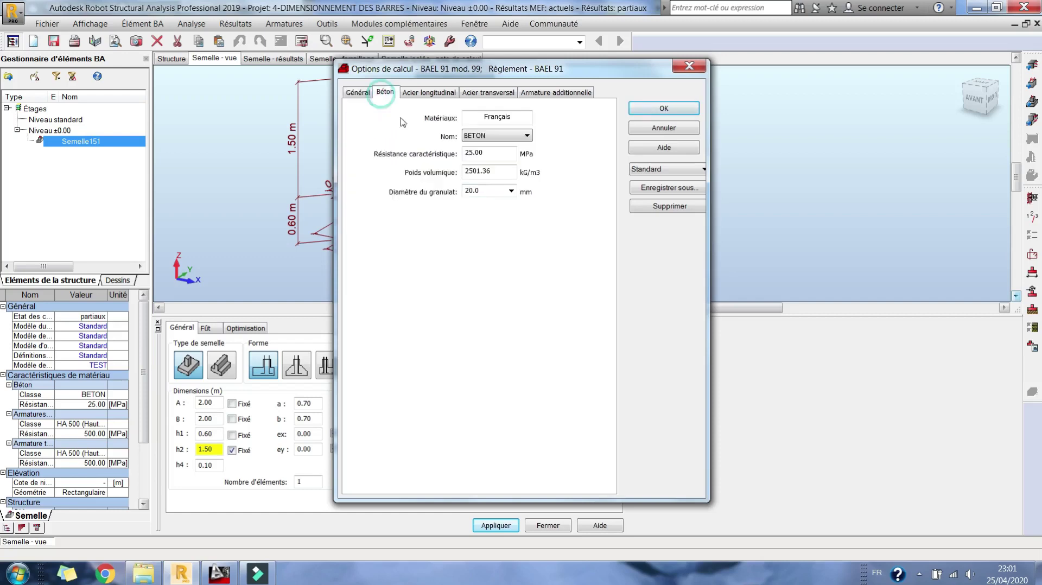
click(427, 93)
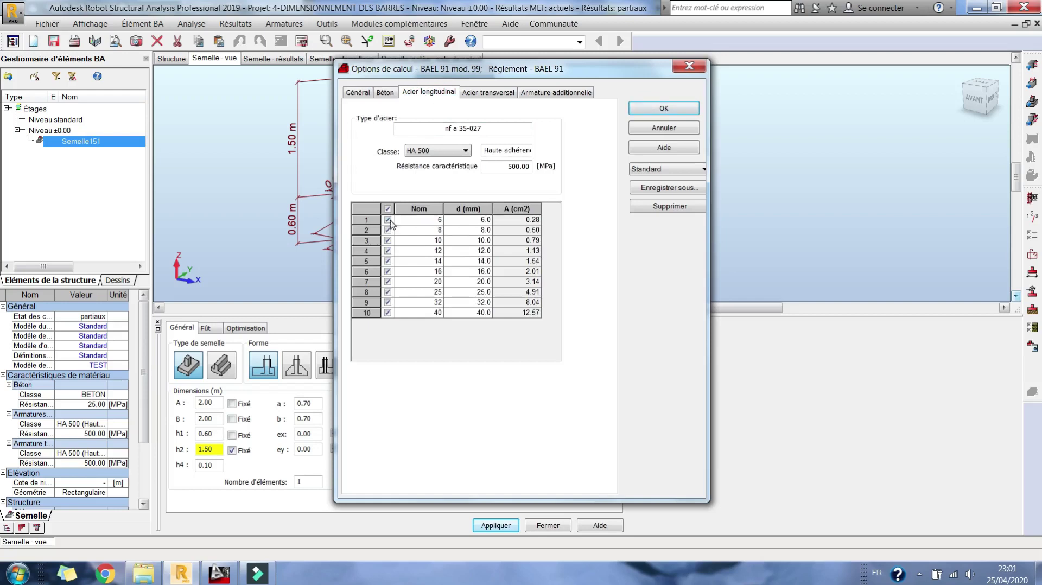
key(ctrl+Tab)
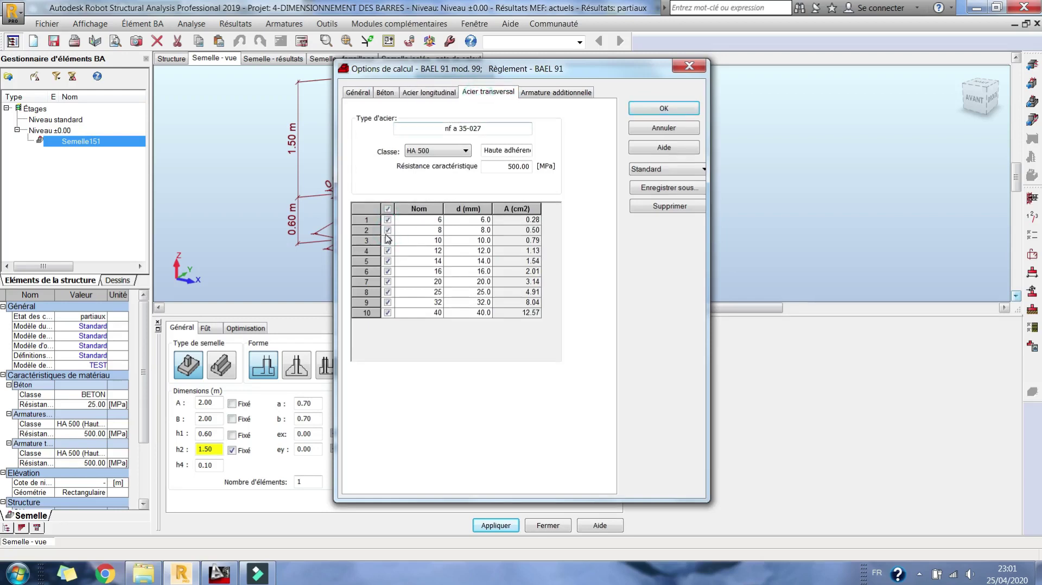
click(388, 220)
Step: Save the calculation options as a set named TEST and apply them
click(671, 189)
text(TEST)
click(571, 280)
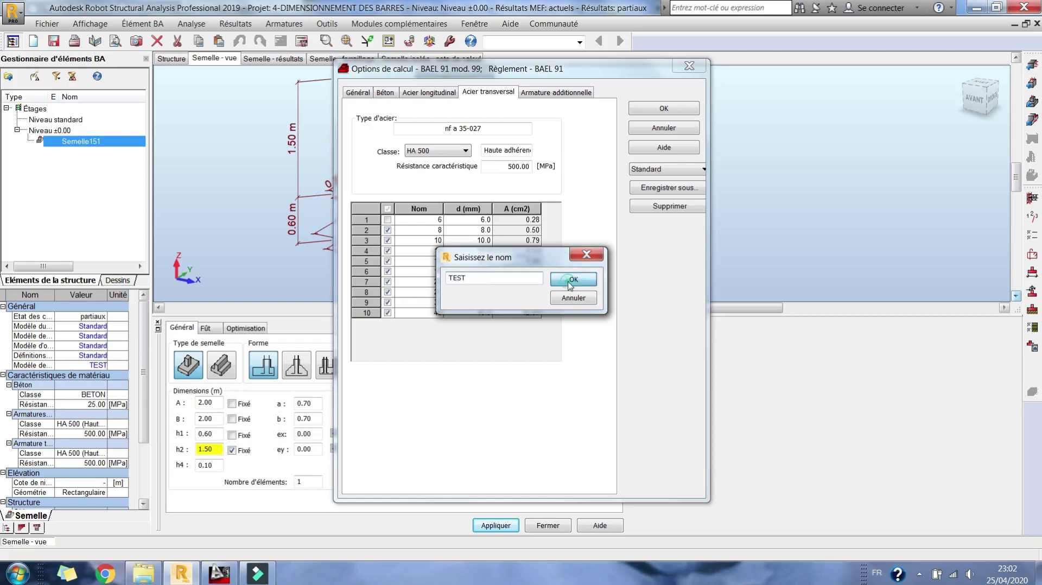
click(658, 110)
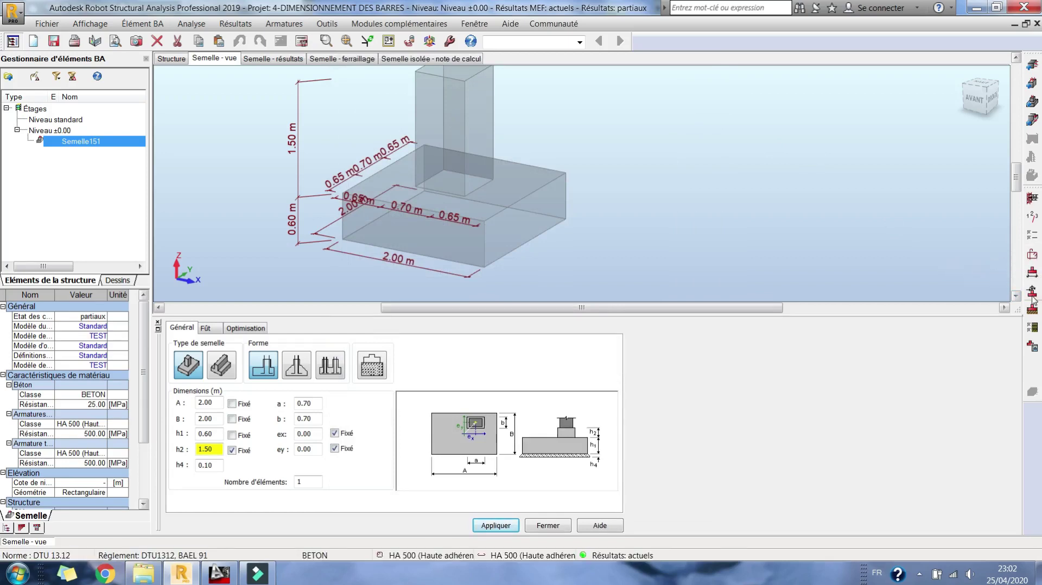
Step: Set the geotechnical stress type to ELS with qu 0.2 MPa and calculate the footing
click(1033, 325)
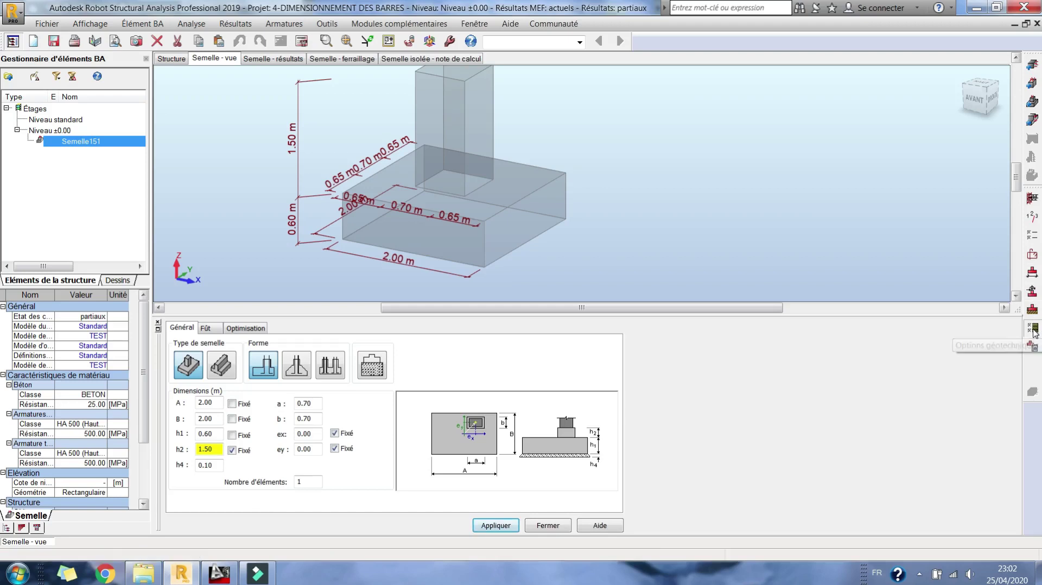
click(419, 228)
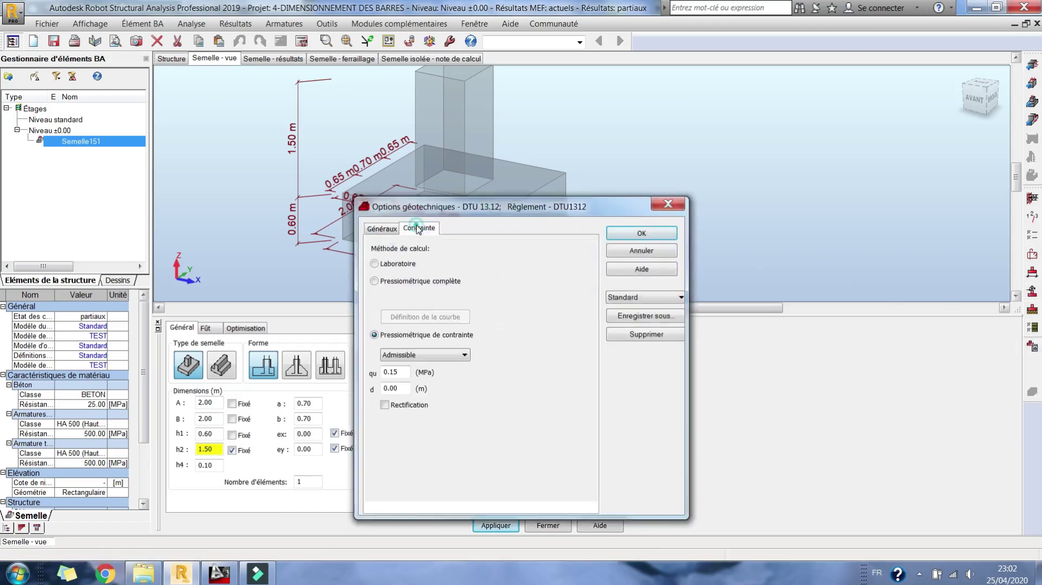
click(418, 356)
click(401, 375)
drag(389, 373, 422, 379)
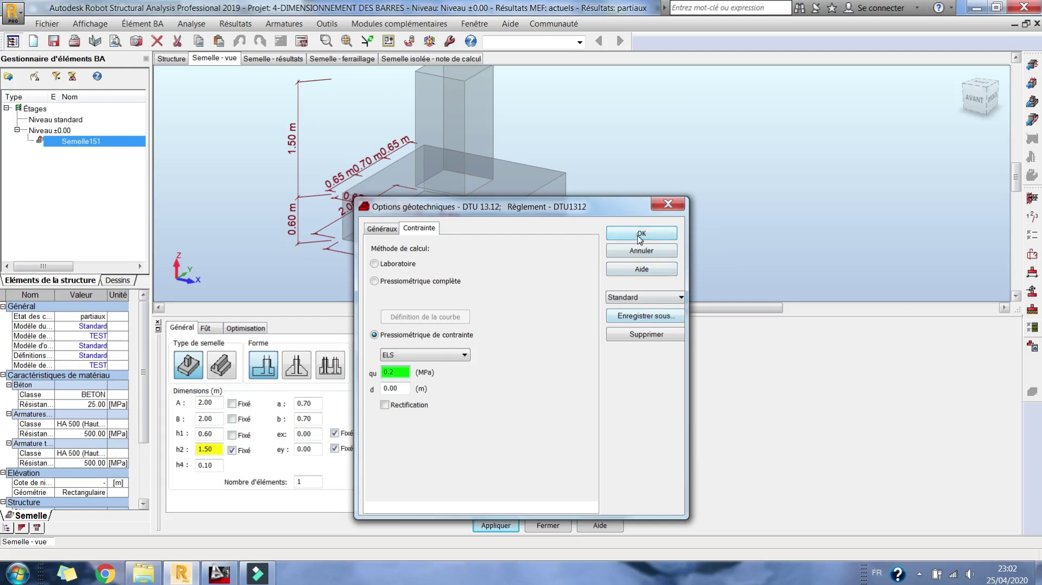
click(639, 234)
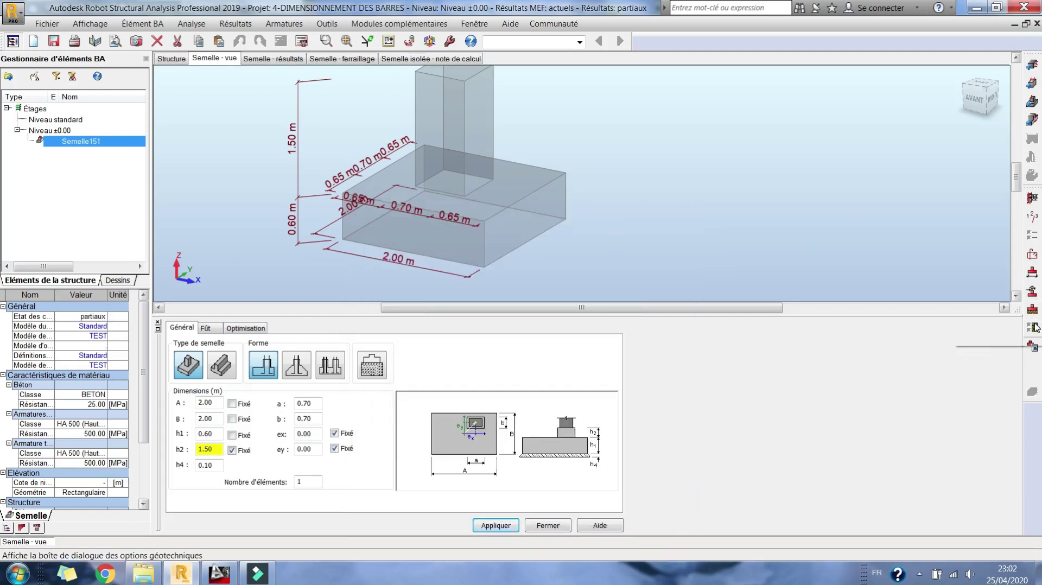
click(301, 41)
click(564, 345)
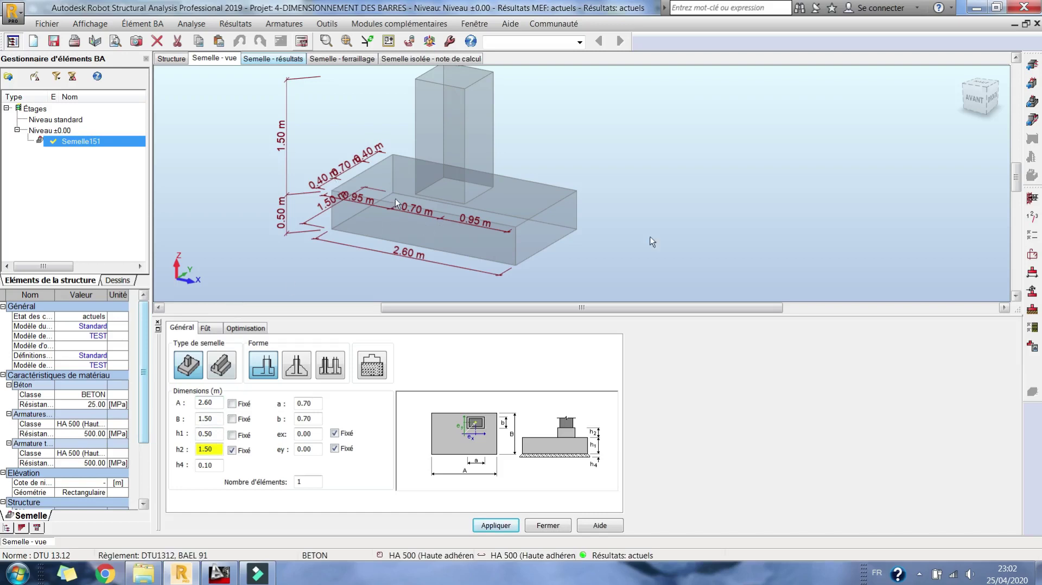
Step: Set the environment aggressiveness in the storey parameters to agressif again and recalculate the footing
click(1031, 215)
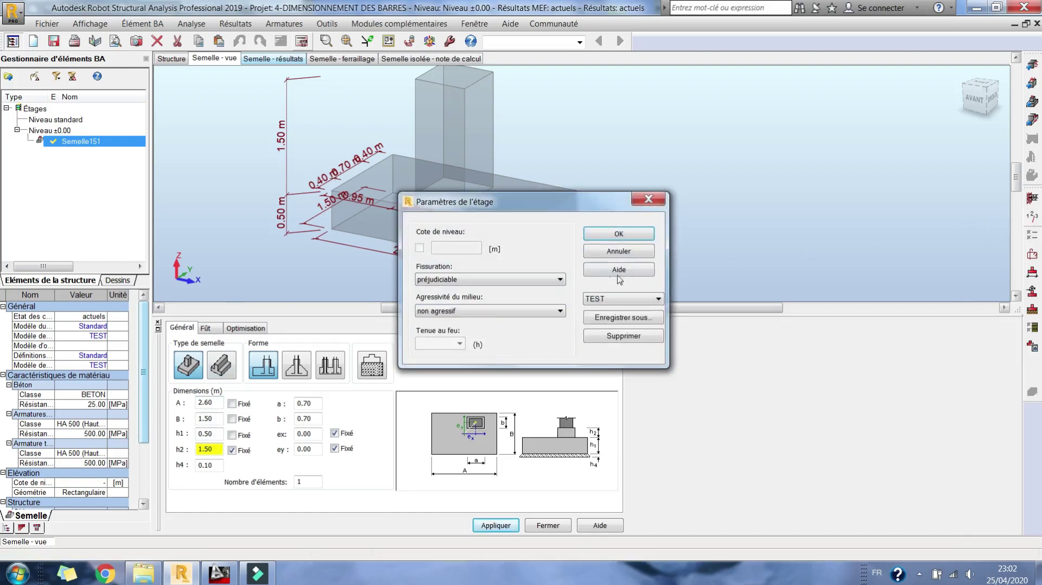
click(490, 311)
click(451, 329)
click(630, 231)
click(301, 41)
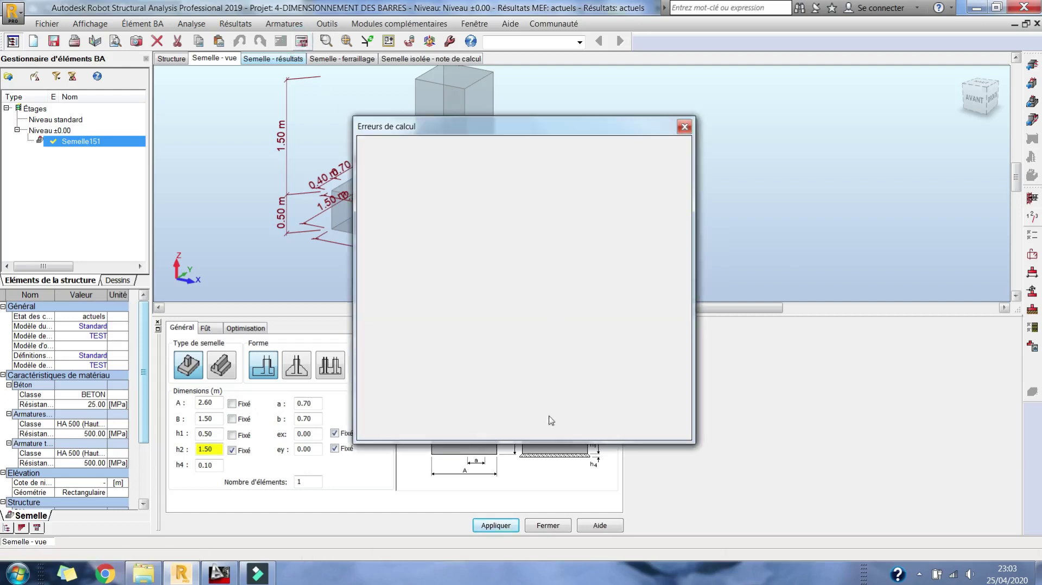
click(567, 432)
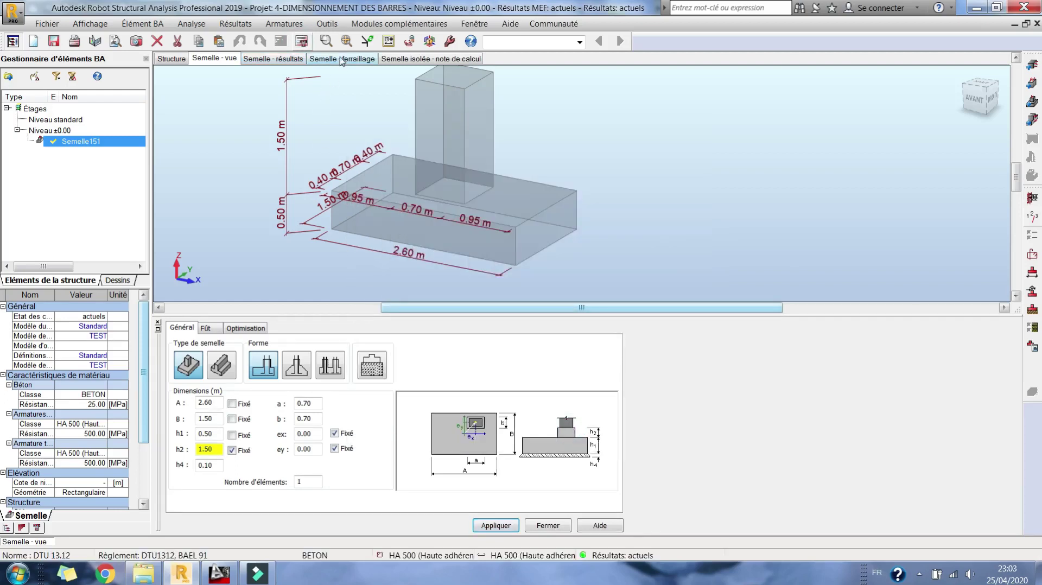
Step: Examine the footing's reinforcement in 3D and select the 12 mm vertical bars of the shaft
click(341, 60)
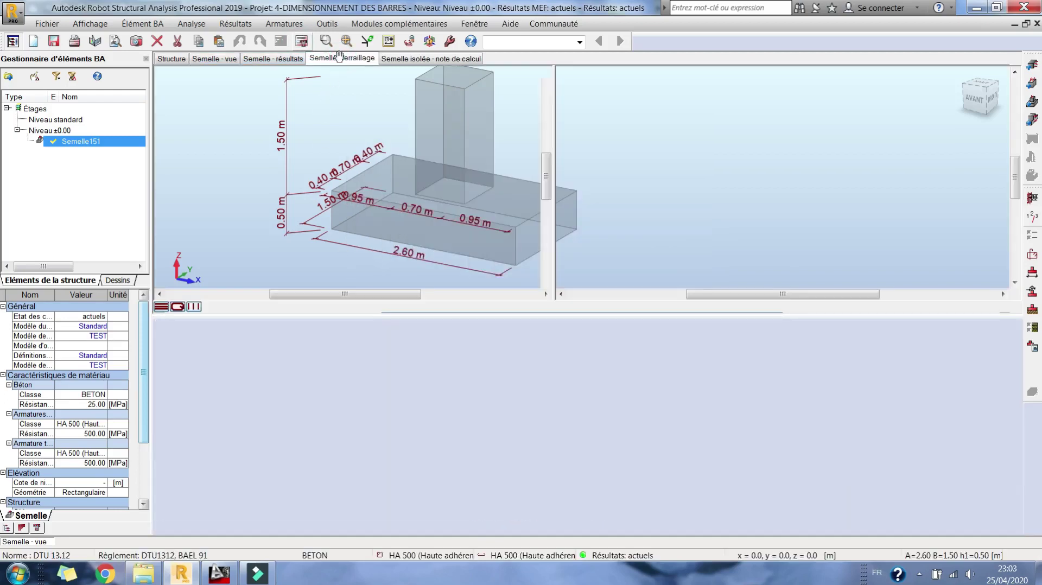
right_click(358, 153)
mouse_move(427, 188)
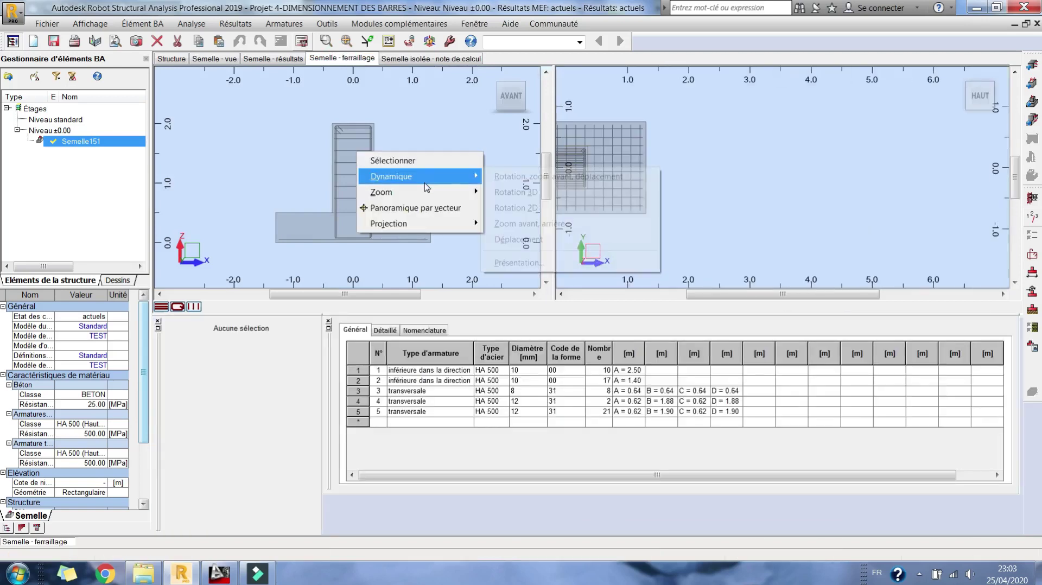
click(515, 192)
drag(442, 178, 381, 198)
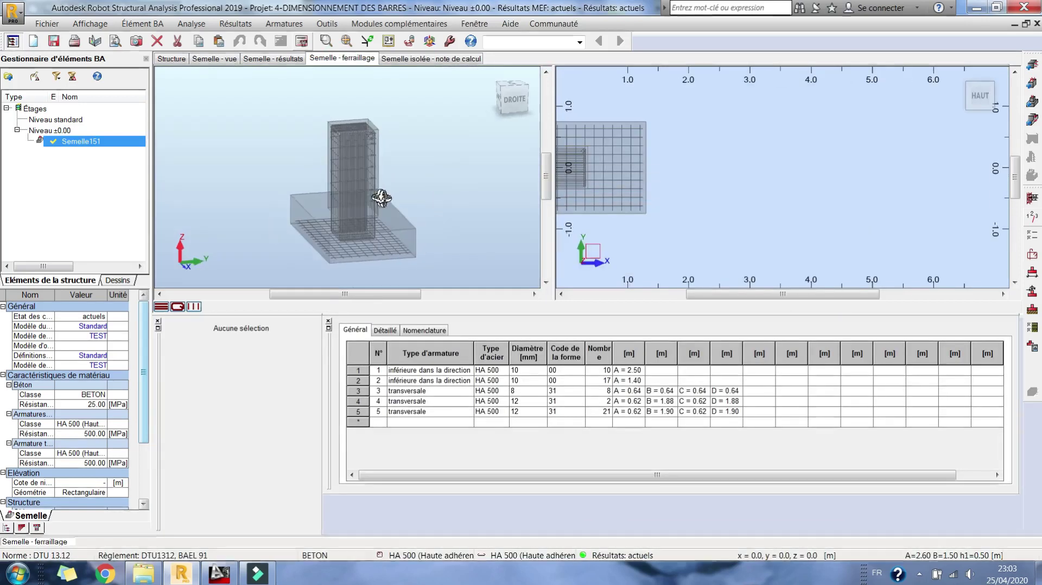
right_click(358, 166)
click(409, 176)
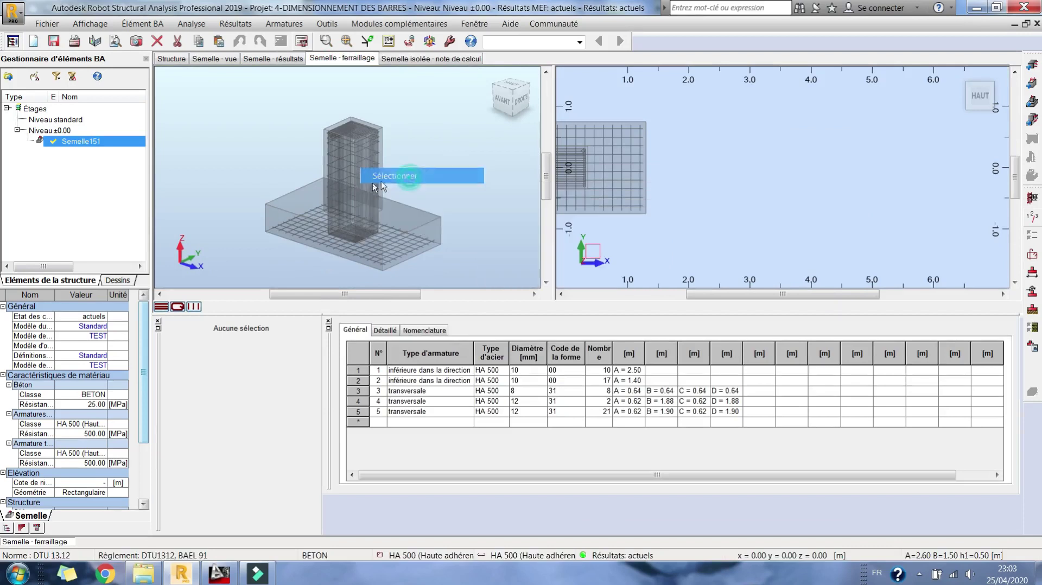
scroll(380, 187, up, 6)
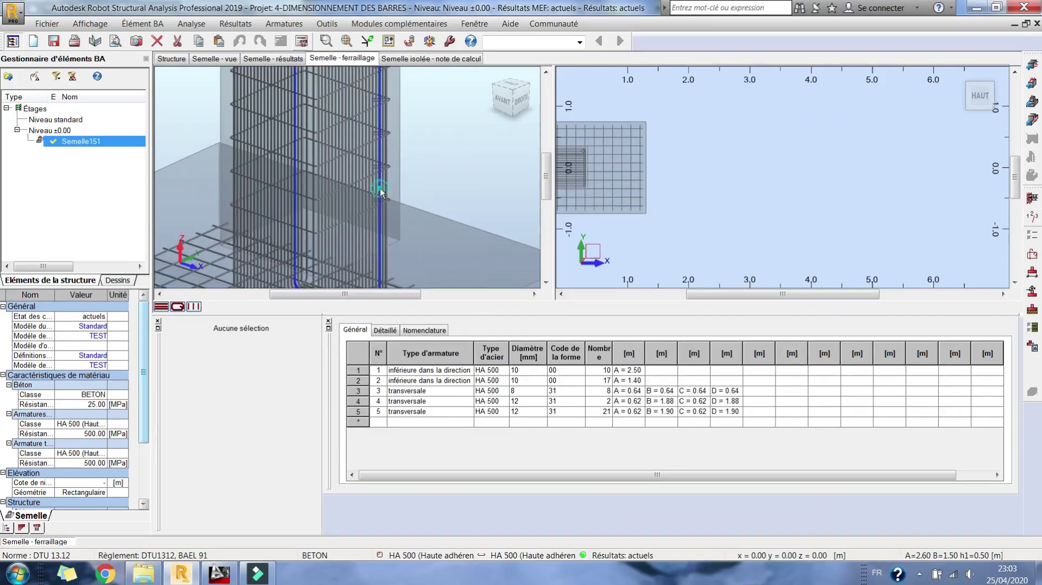
click(380, 188)
scroll(435, 183, down, 3)
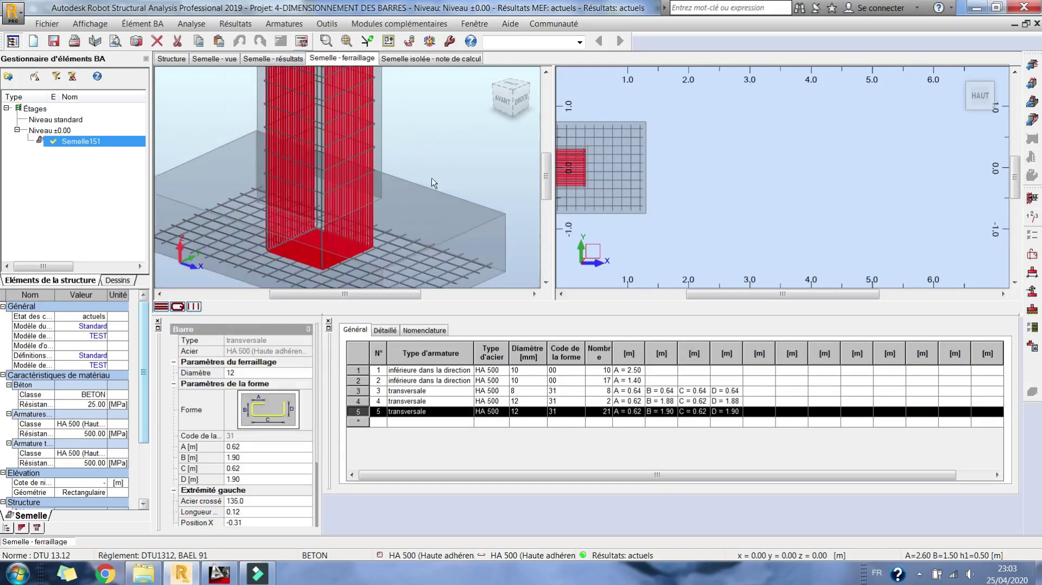
shift+middle_drag(415, 154, 415, 164)
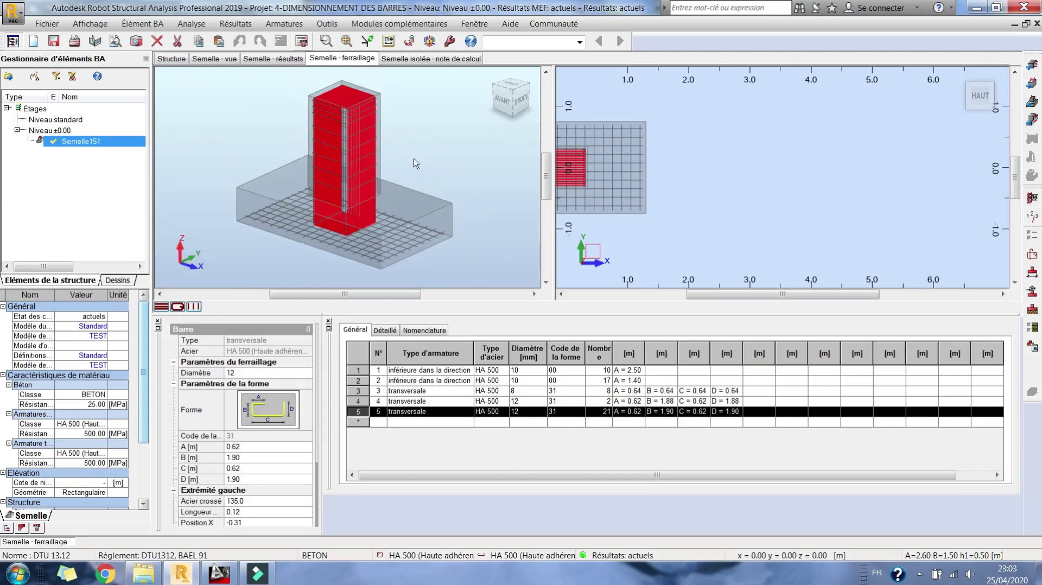
Step: In the reinforcement layout, change the first layer's maximum bar spacing, tick both spacing limits and copy these settings to the second layer
click(1031, 265)
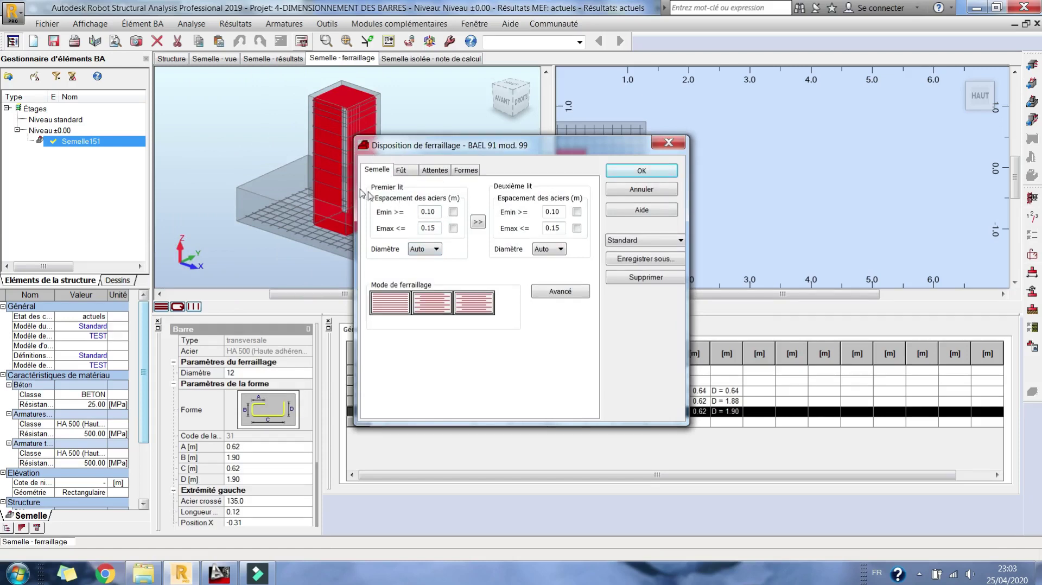
double_click(430, 228)
text(2)
key(Delete)
click(453, 228)
click(454, 212)
click(478, 222)
Step: Set the shaft reinforcement diameters to 20 for d1 and 8 for d2
click(402, 171)
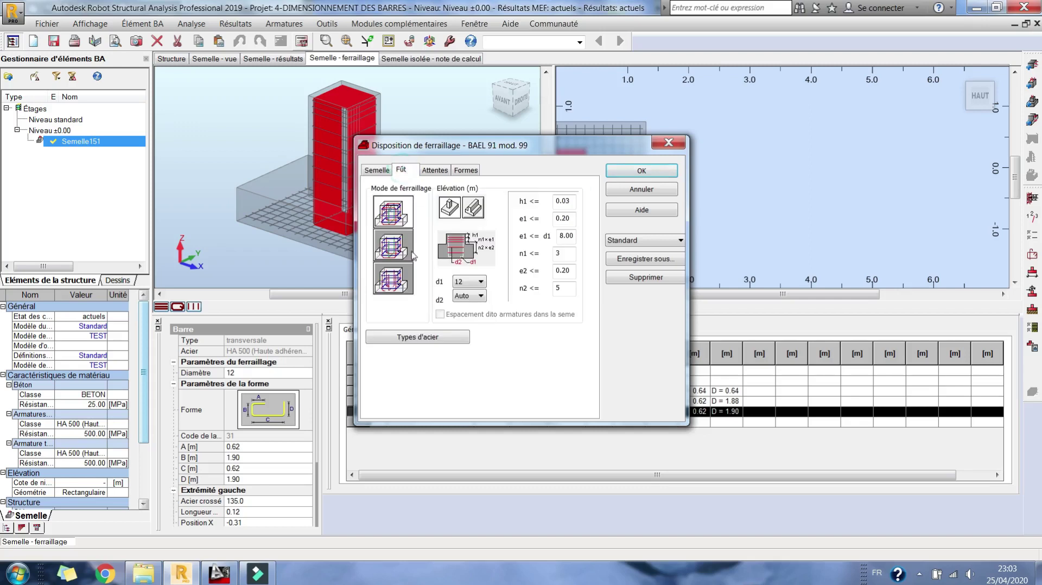
click(478, 283)
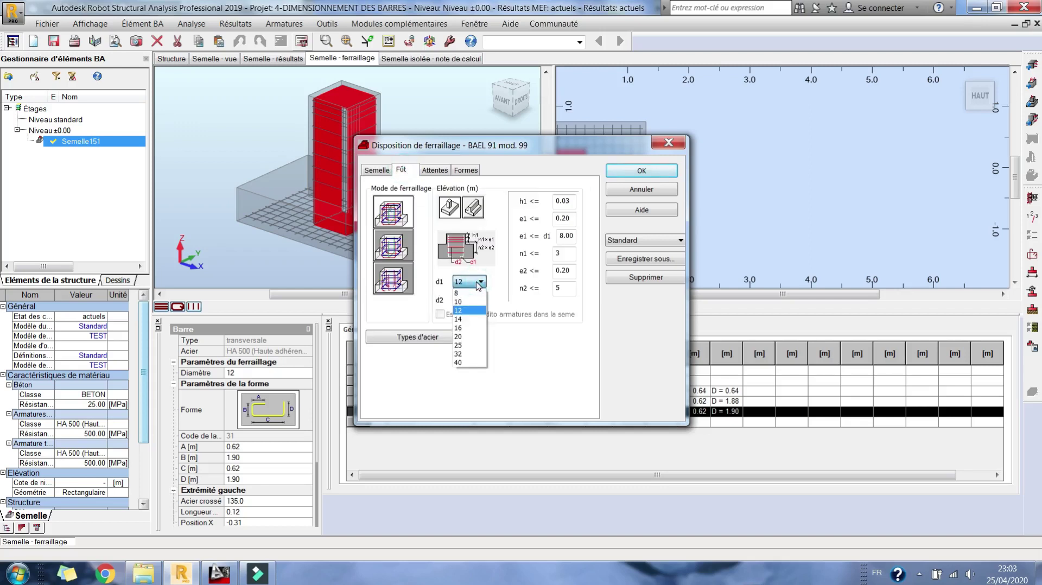
click(461, 338)
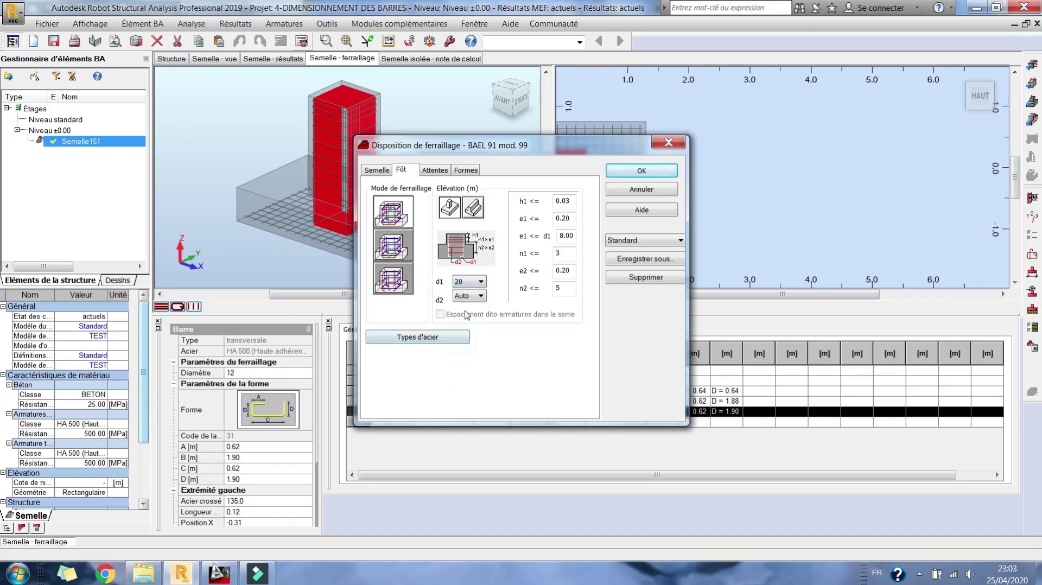
click(470, 298)
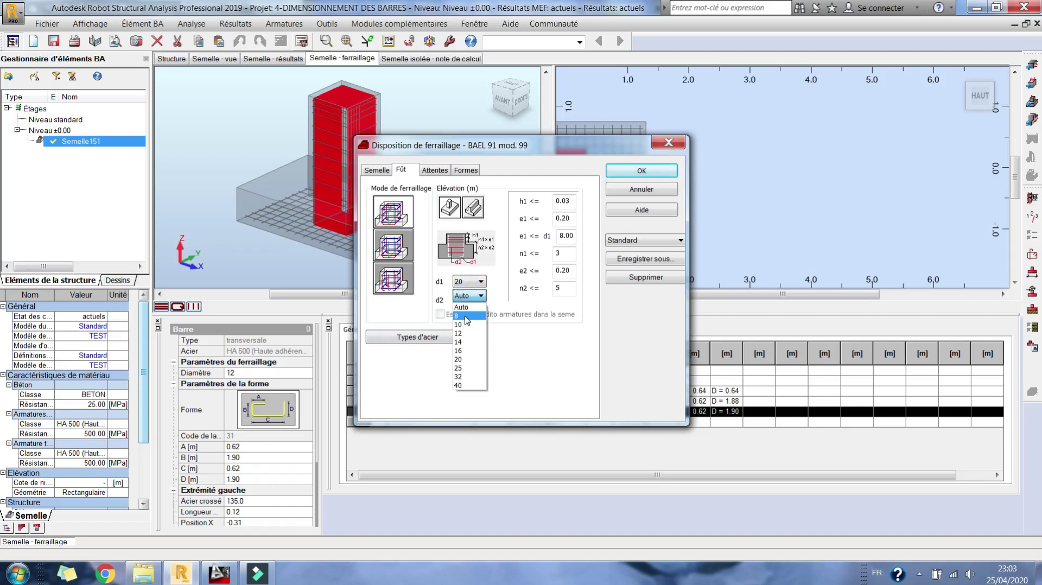
click(467, 317)
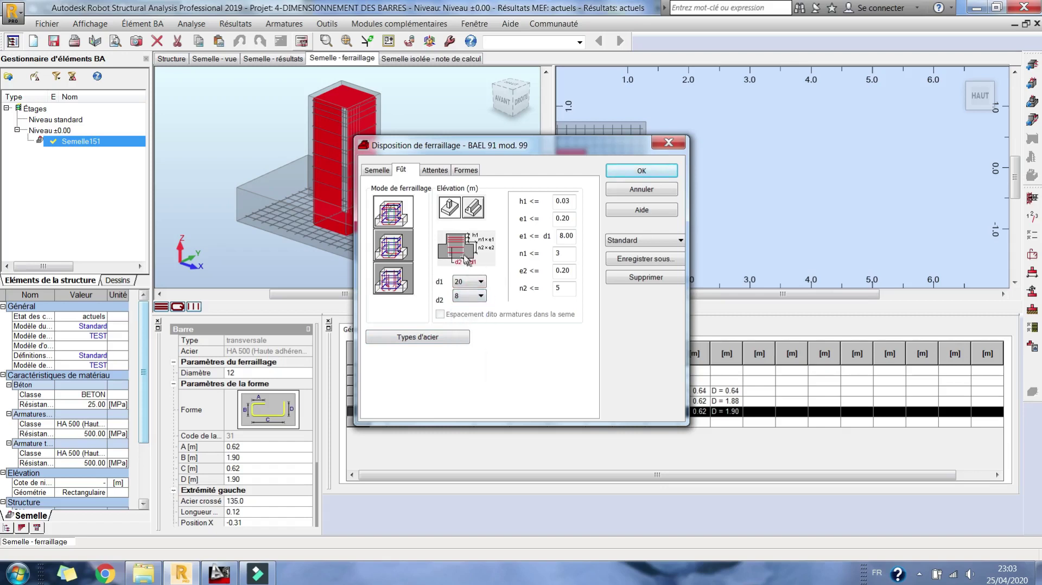
Step: Disable the option for hooks only where necessary in the bar shapes and save the reinforcement layout as TEST
click(446, 171)
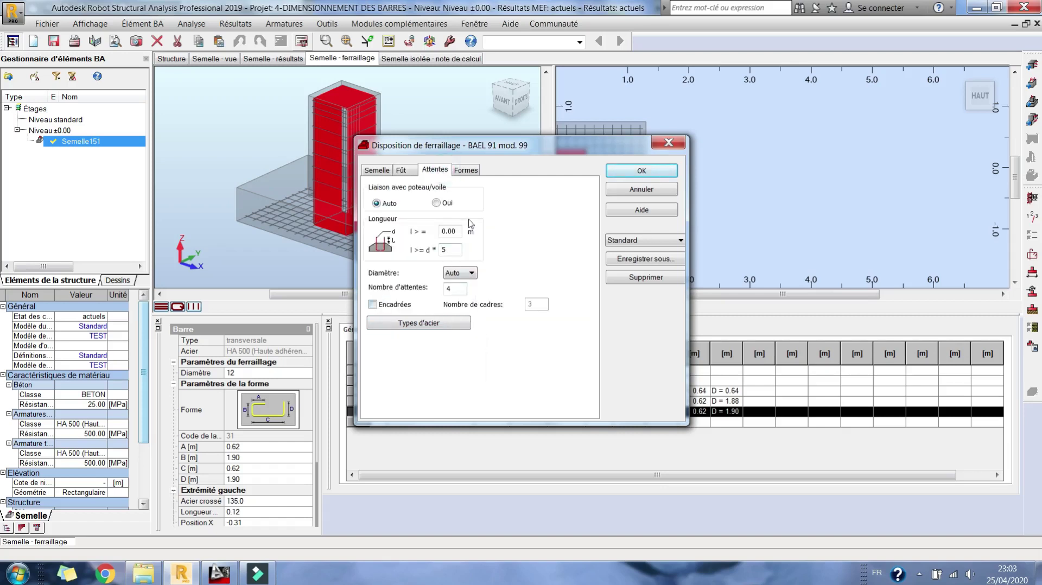
click(462, 171)
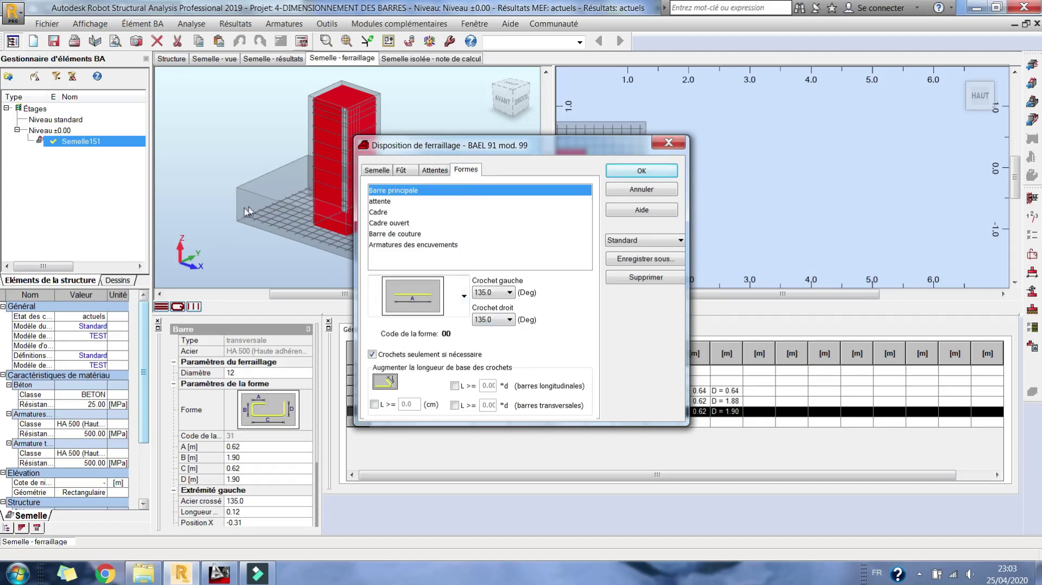
click(372, 354)
click(653, 260)
text(TEST)
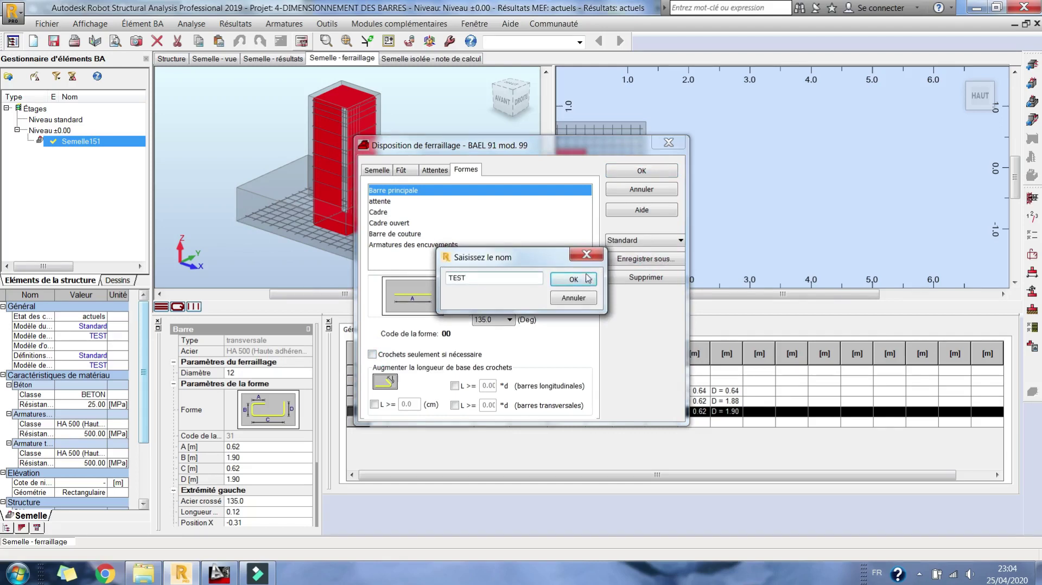
click(573, 279)
click(642, 170)
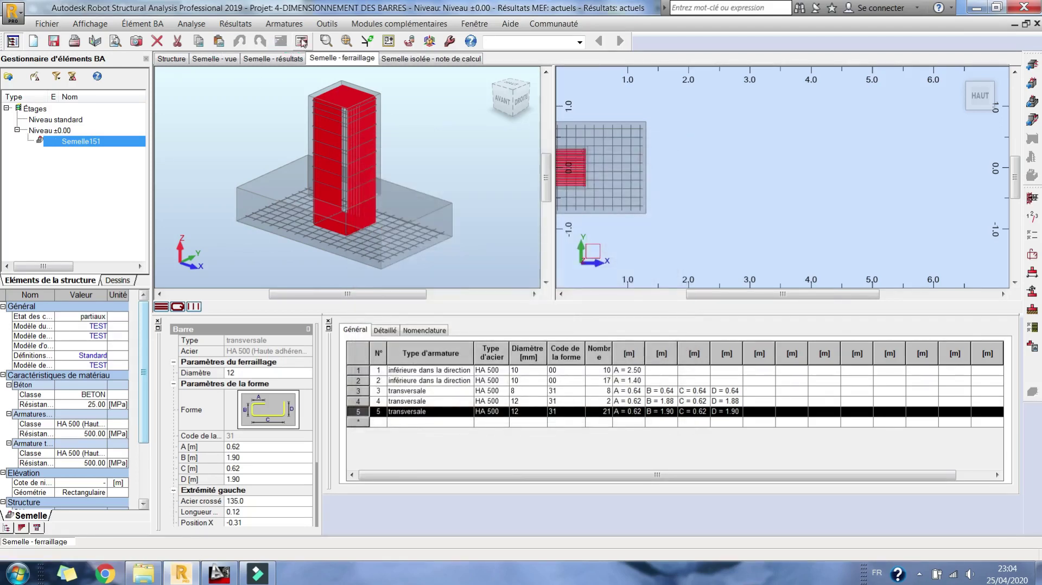
Step: Recalculate the footing and inspect the bottom bars in both directions and the shaft's 20 mm bars in the 3D view
click(302, 42)
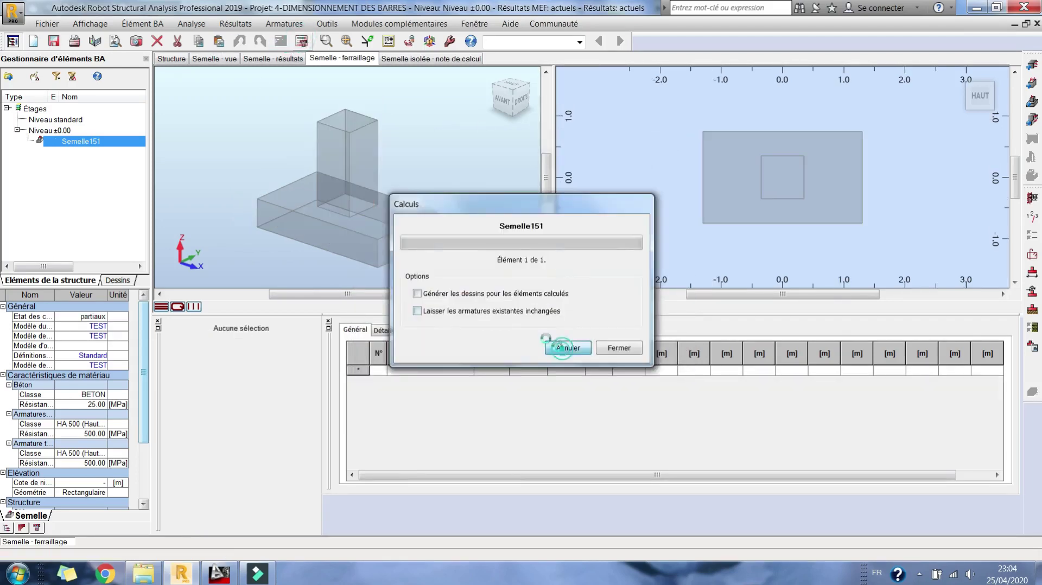
click(555, 346)
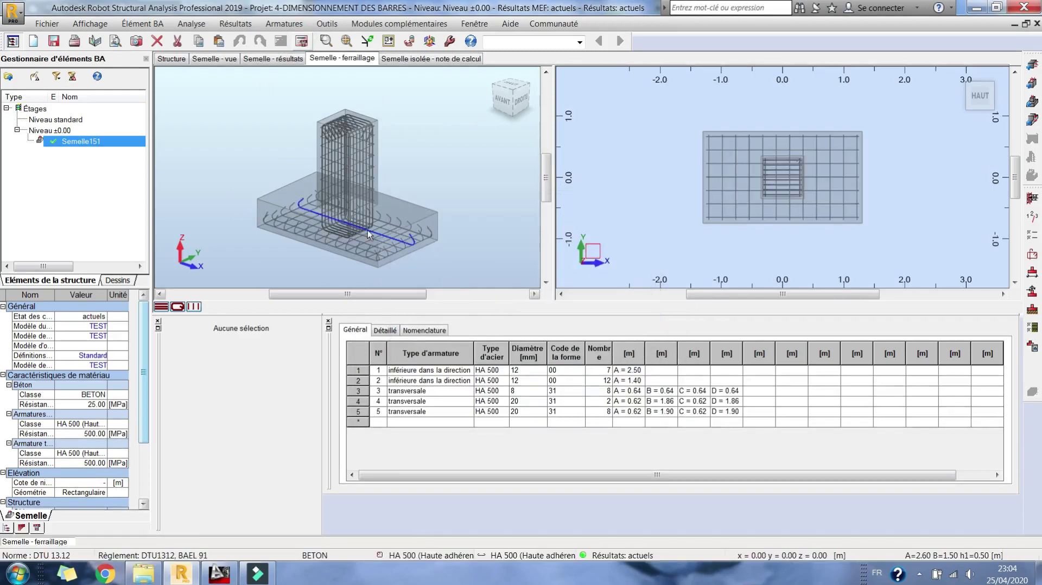
scroll(367, 229, up, 3)
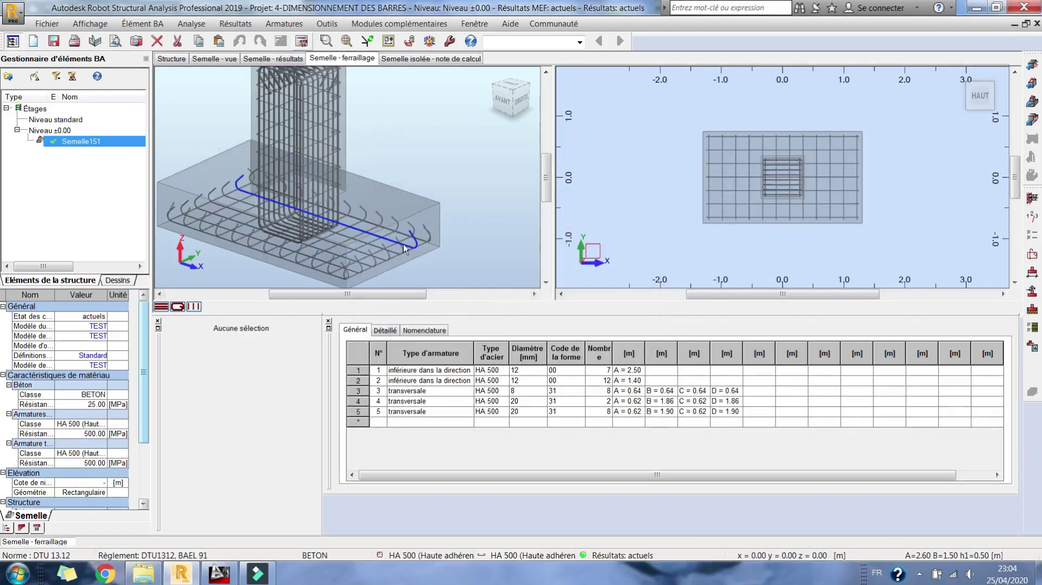
click(406, 243)
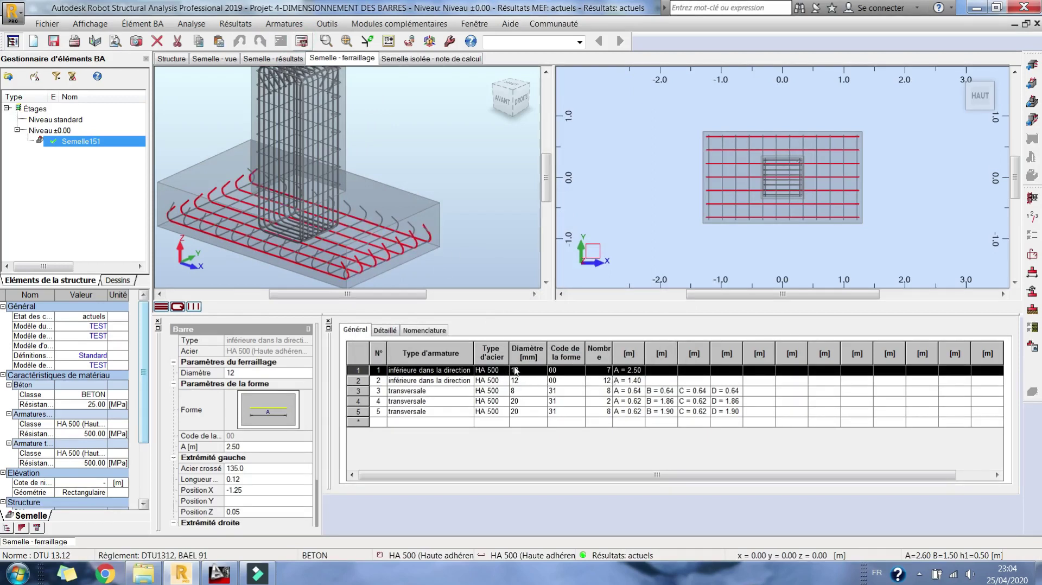
click(571, 381)
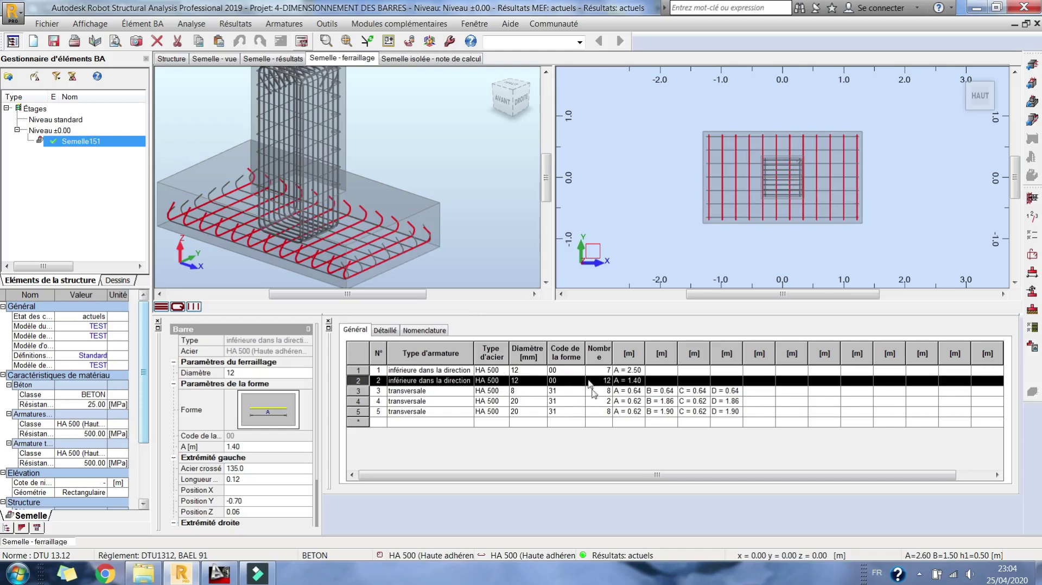
middle_drag(325, 188, 345, 178)
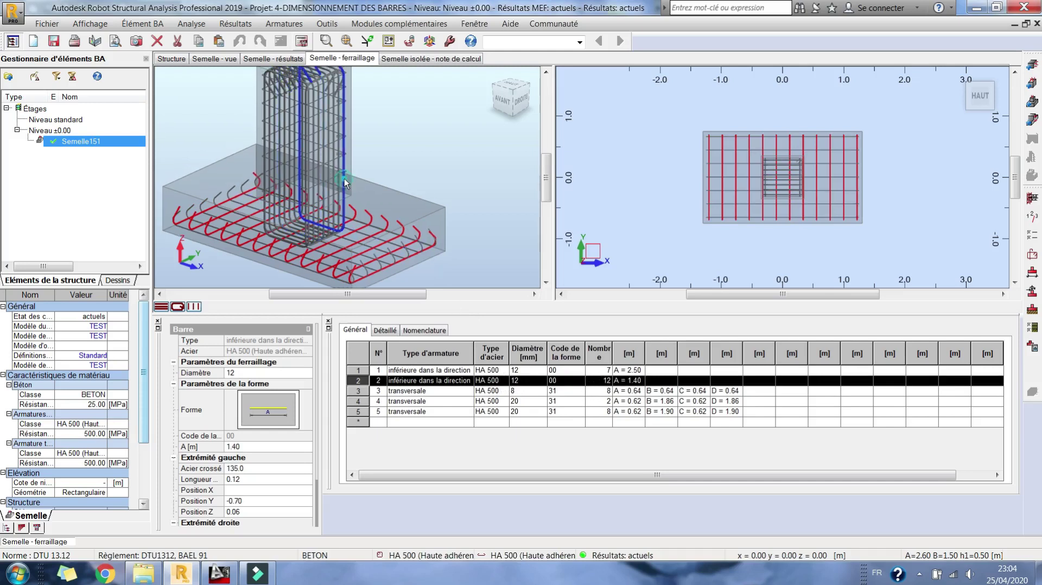
click(524, 411)
middle_drag(364, 126, 448, 136)
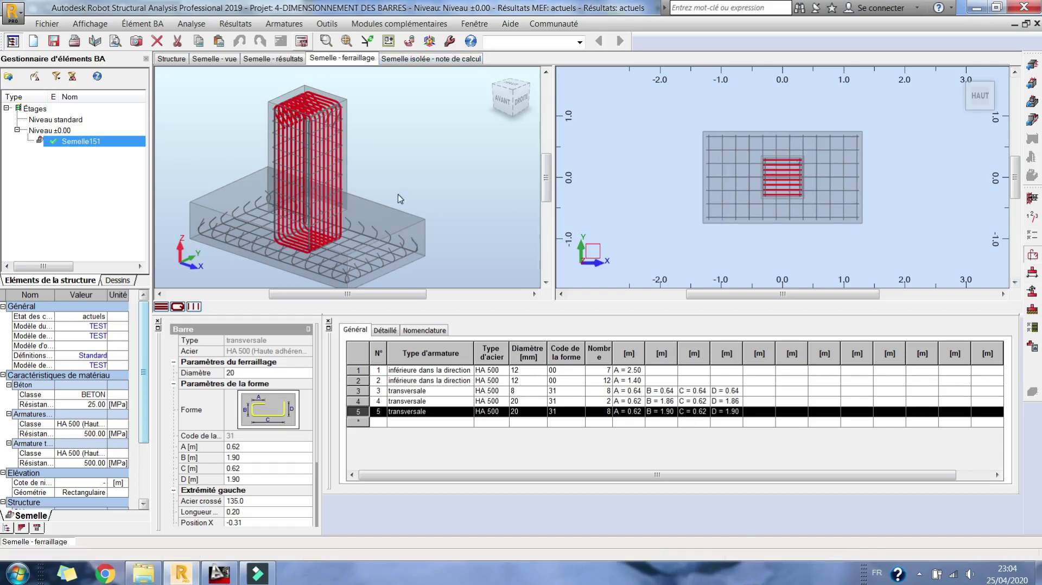
Step: Try the third shaft reinforcement mode in the reinforcement layout and set it back to the first mode
click(1032, 254)
click(408, 170)
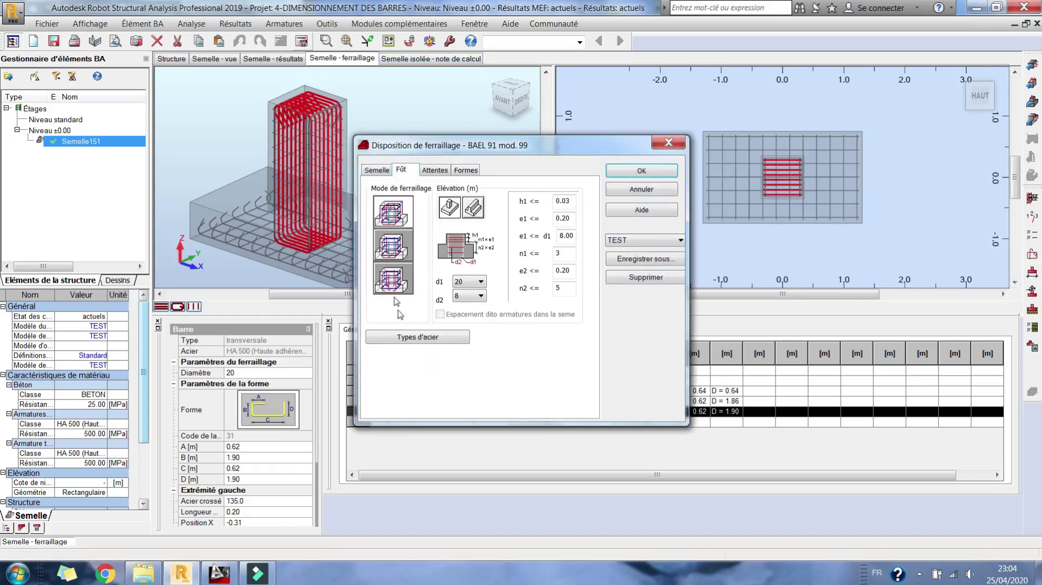
click(393, 280)
click(393, 212)
click(642, 170)
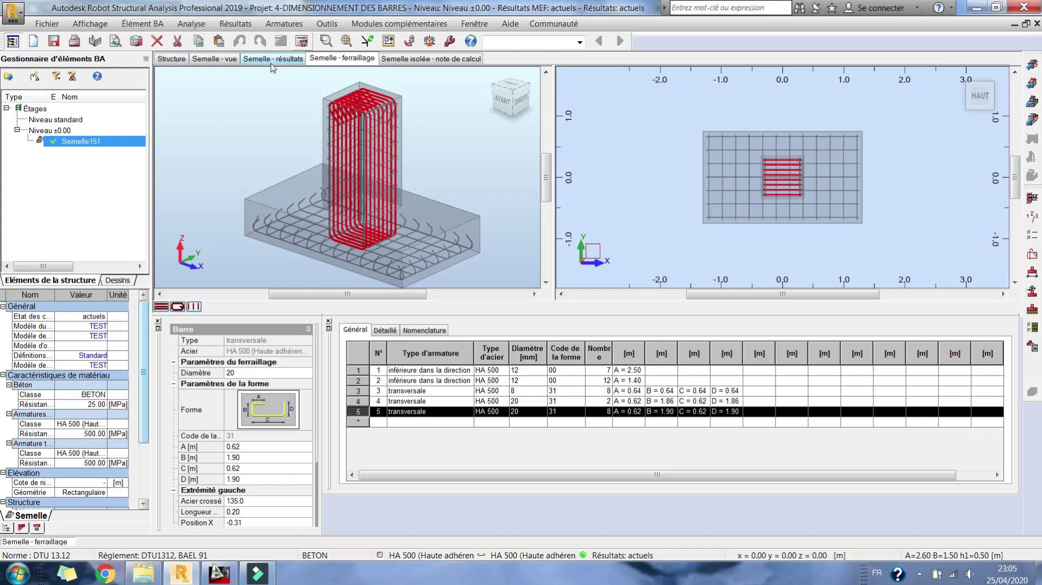
Step: View the reinforcement from the front and compare the soil pressure and stability results of several ELU combinations, including EFF/2 to EFF/6 and EFF/11
click(507, 106)
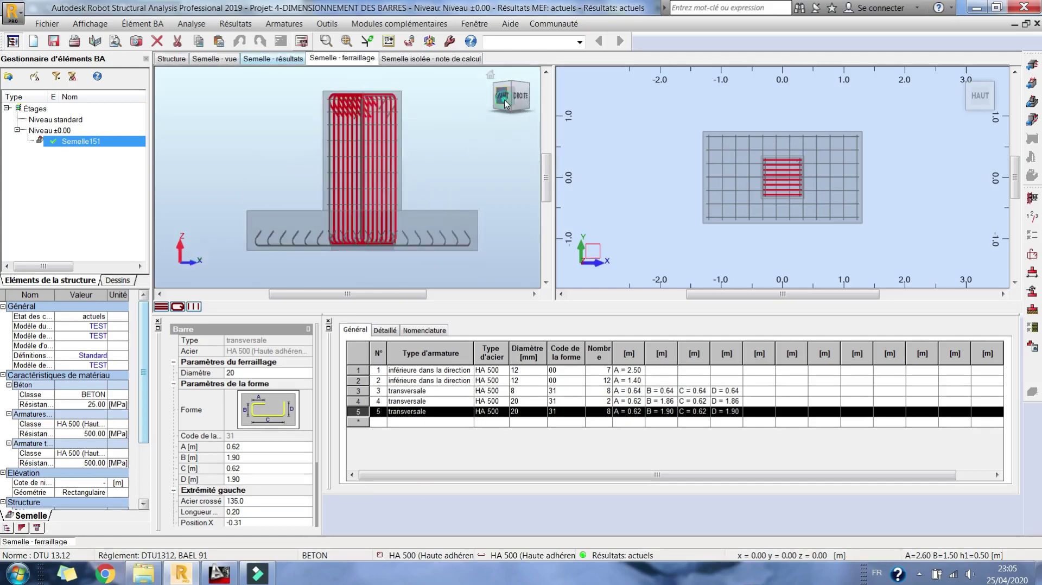
click(461, 159)
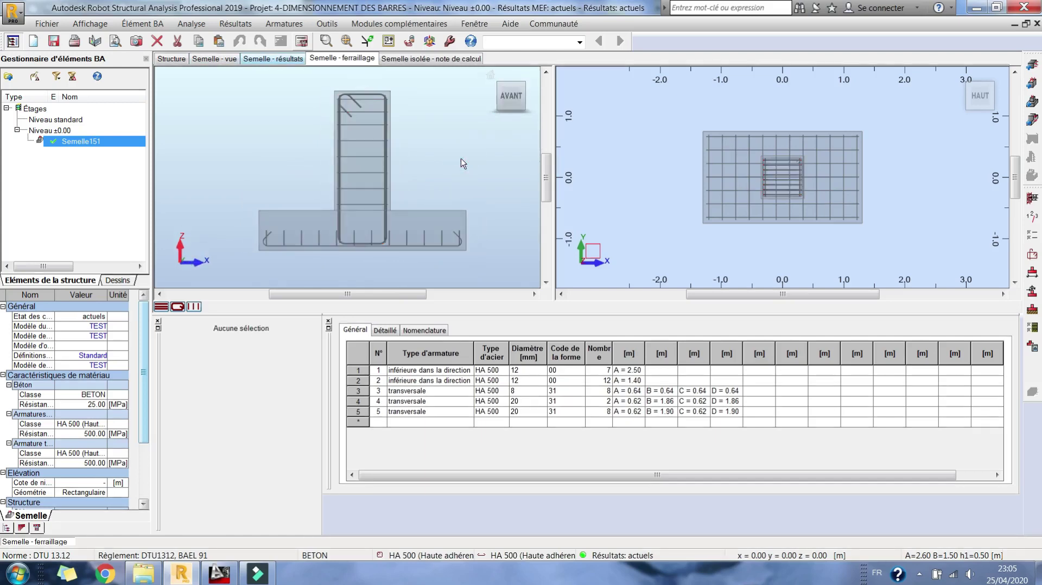
click(257, 60)
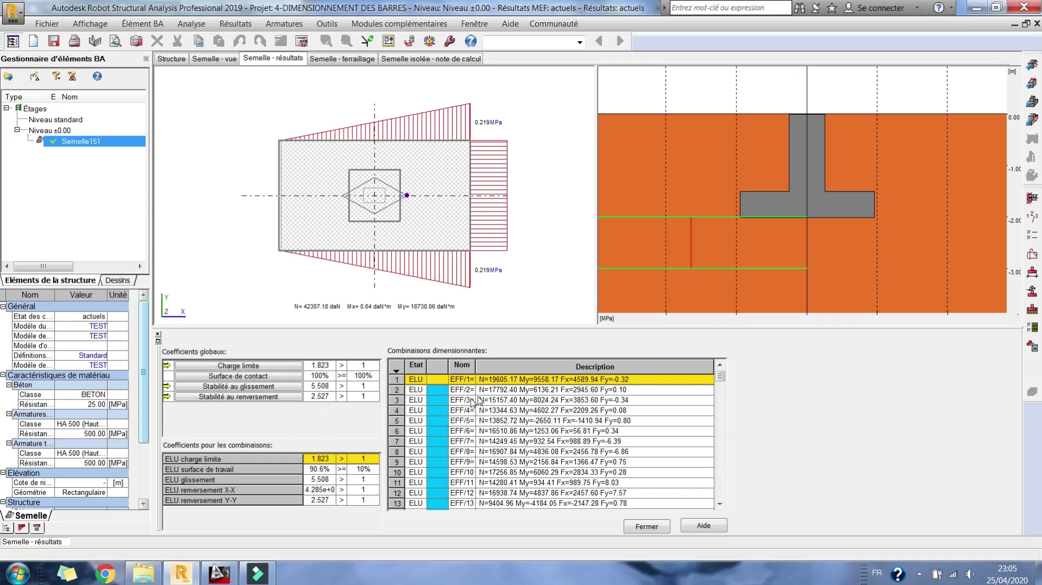
click(493, 391)
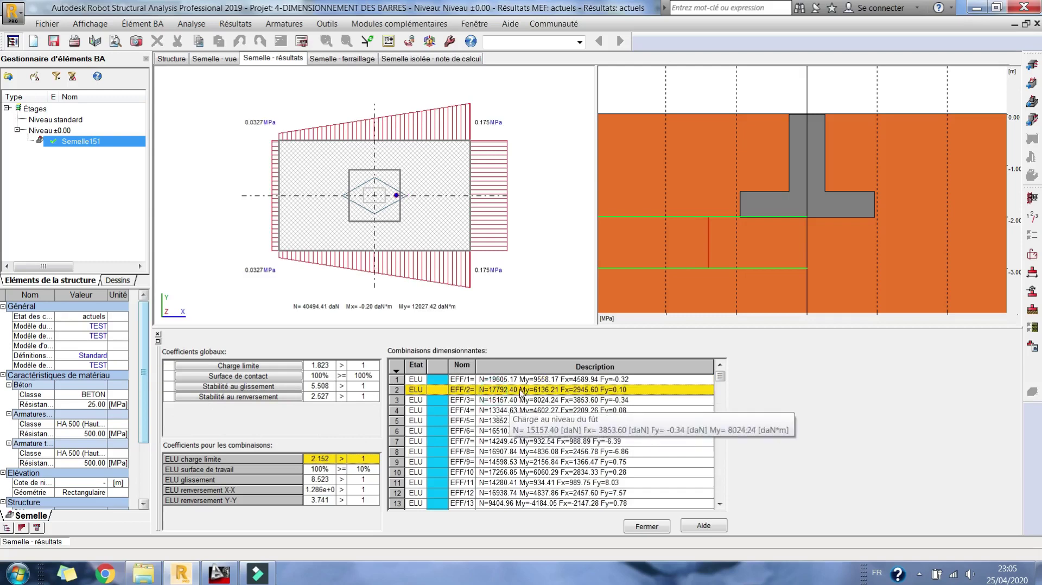
click(510, 441)
click(522, 400)
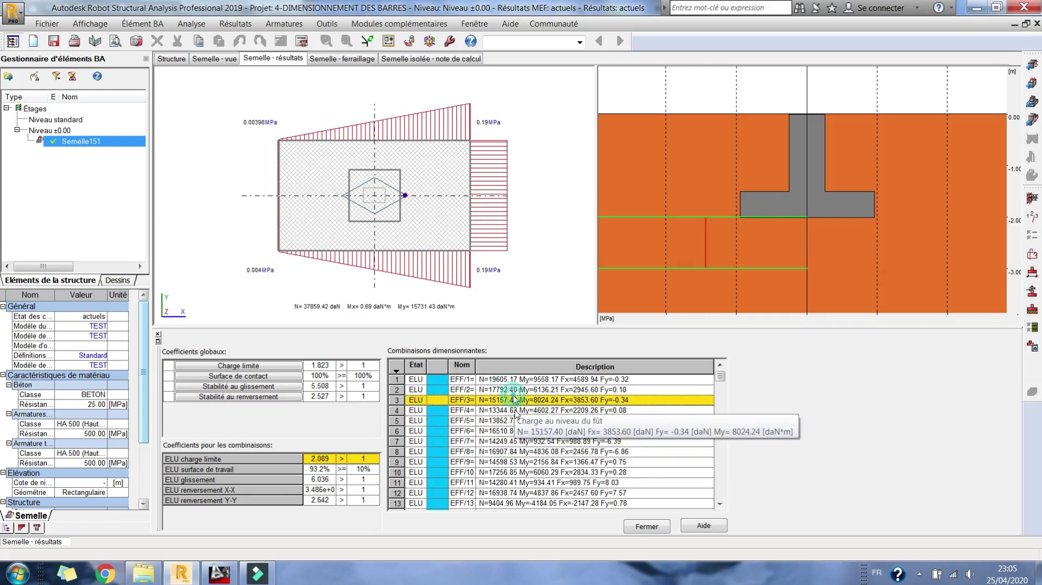
click(524, 391)
click(522, 411)
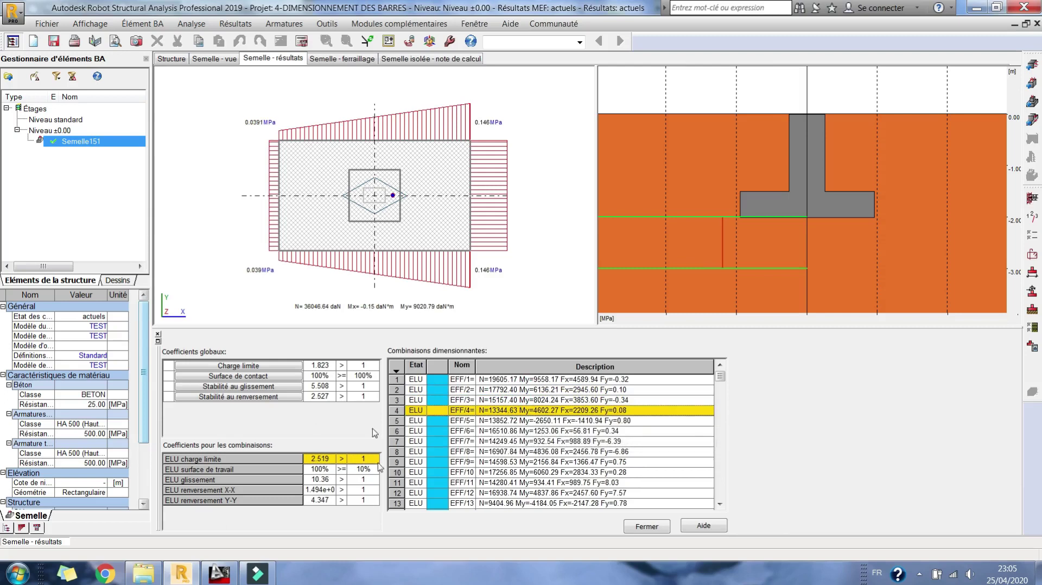
click(518, 422)
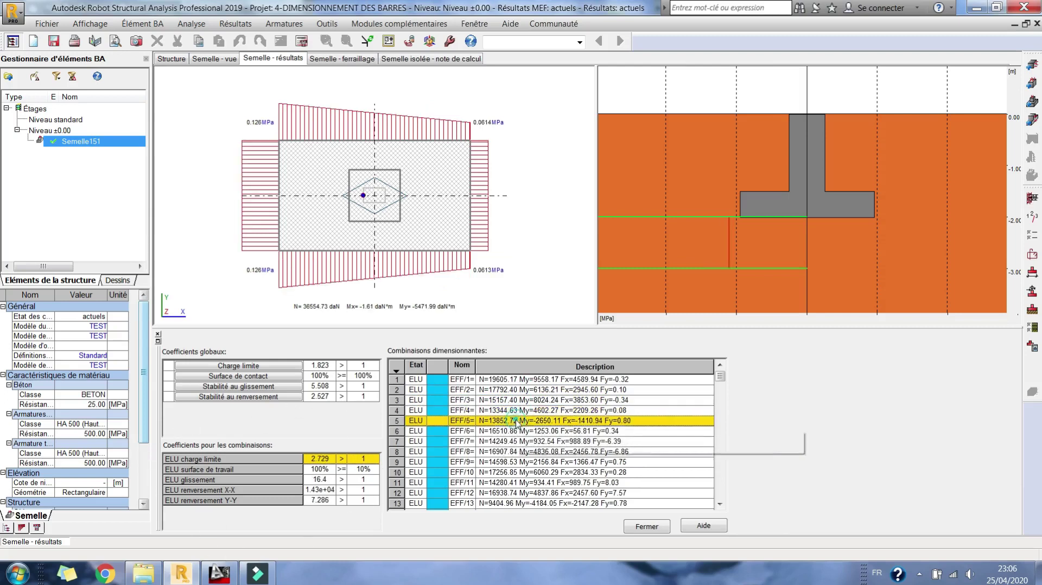
click(516, 462)
click(519, 482)
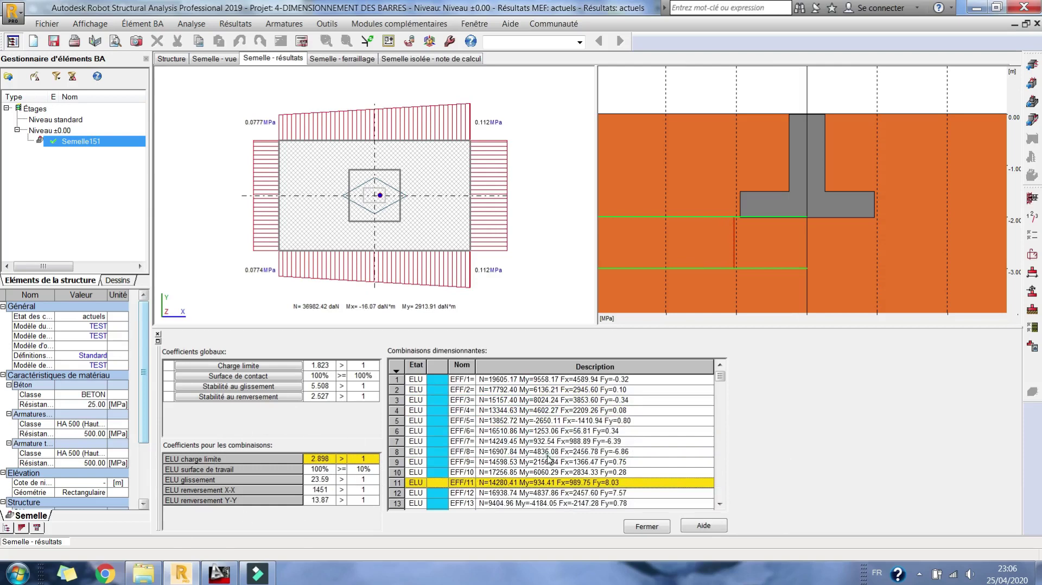
click(546, 432)
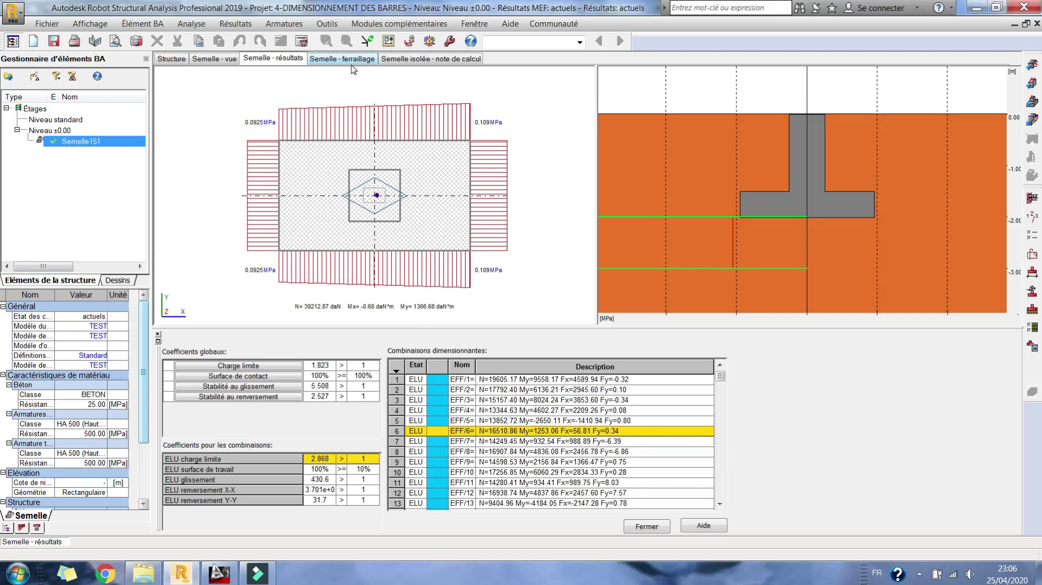
Step: Review the basic data in the footing's calculation note, covering the design codes, geometry, materials and loads
click(408, 60)
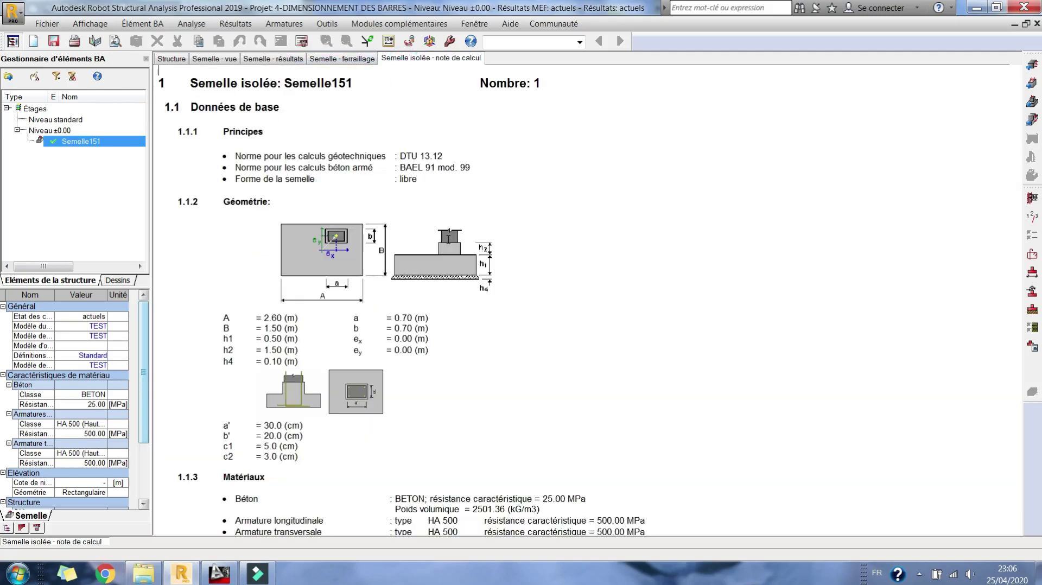
drag(456, 180, 214, 148)
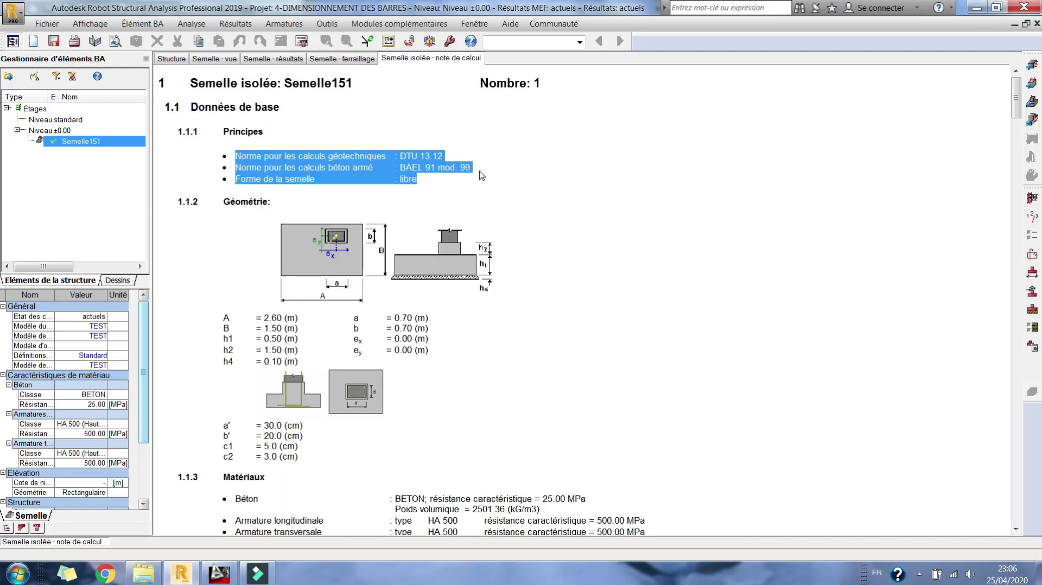
click(426, 177)
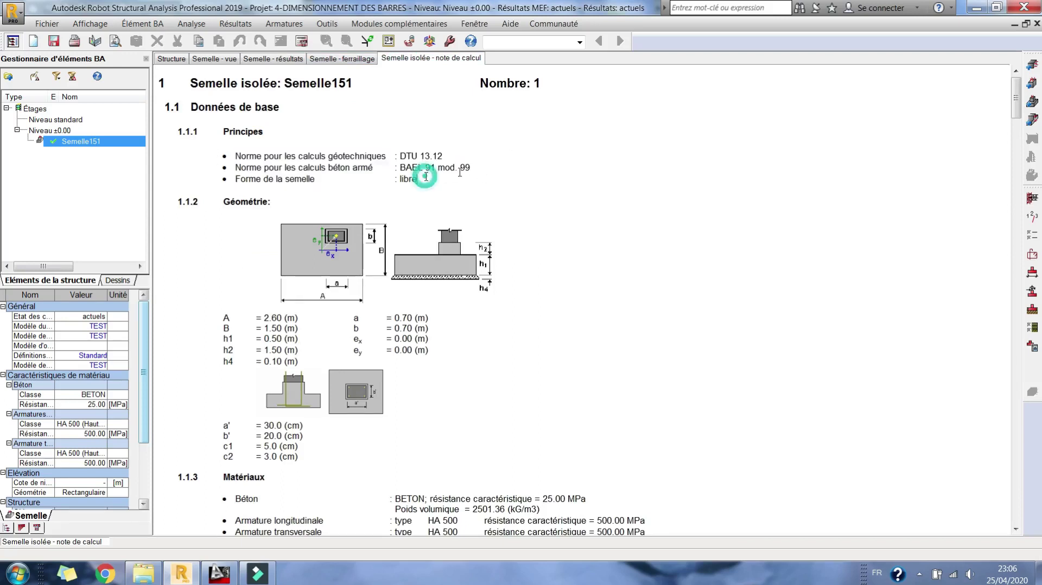
drag(476, 154, 230, 152)
drag(470, 167, 213, 164)
scroll(276, 199, down, 3)
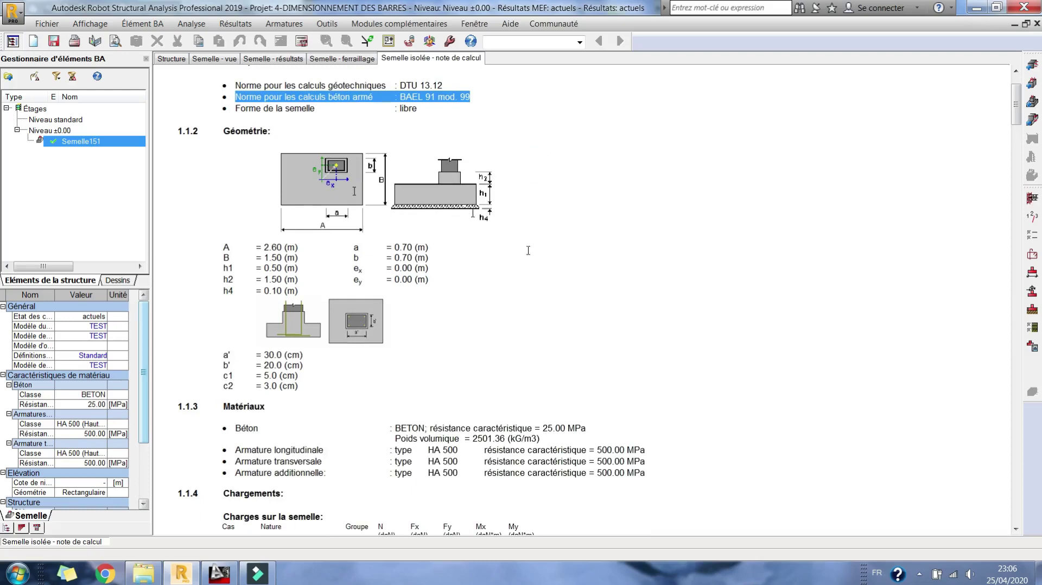
scroll(326, 283, down, 4)
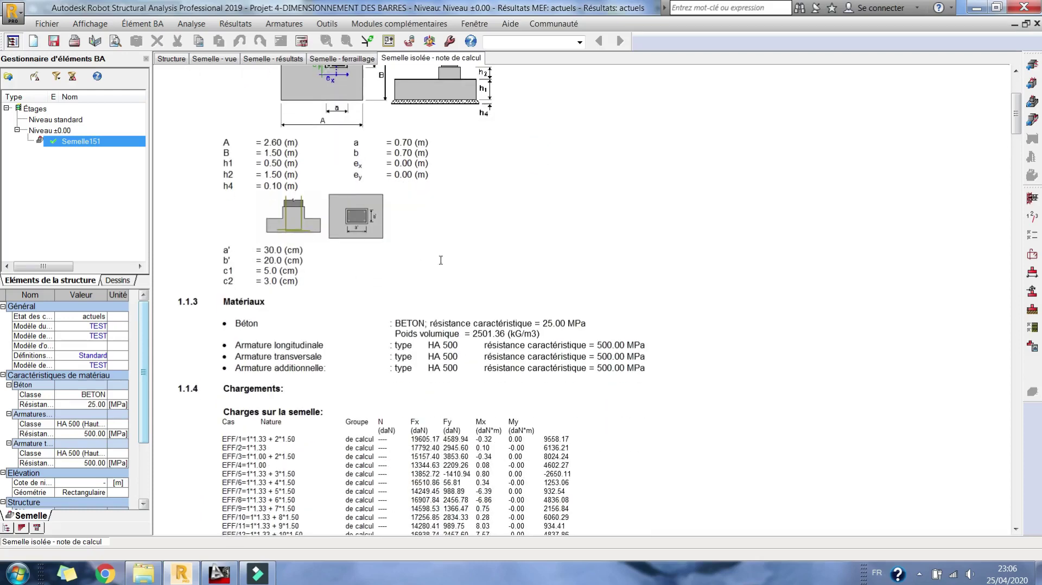
scroll(451, 248, down, 13)
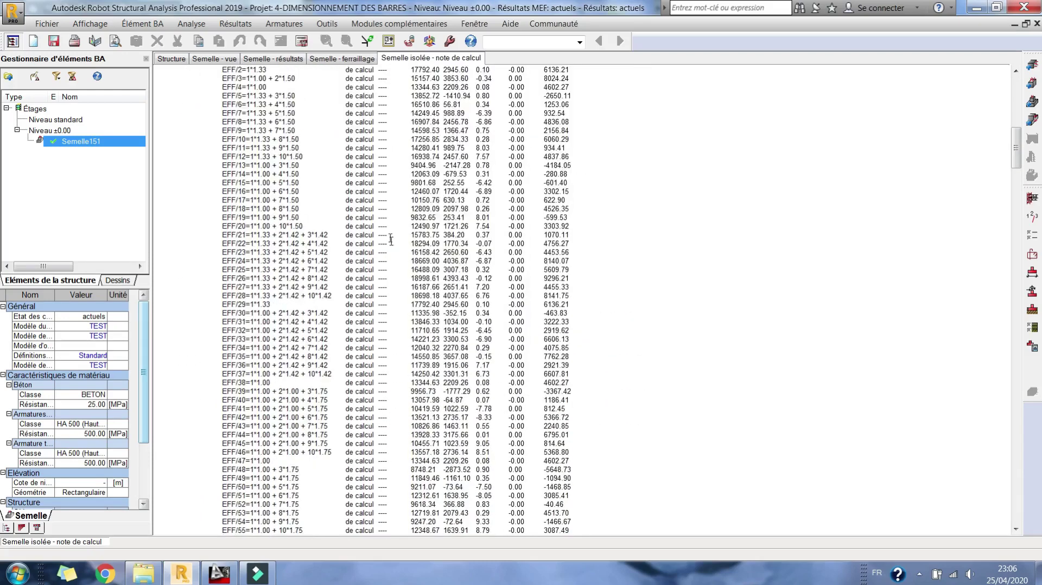
scroll(324, 235, up, 5)
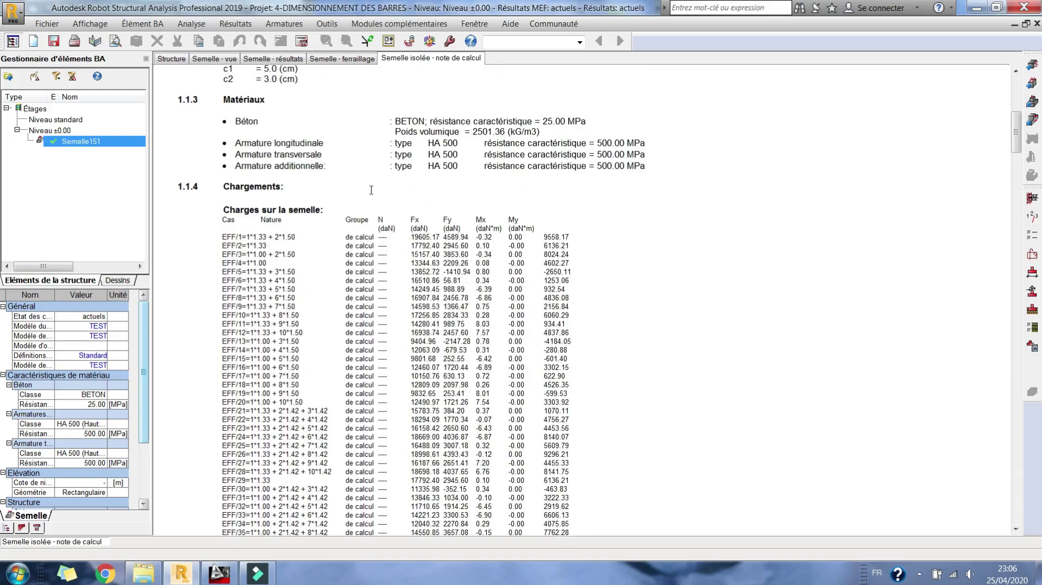
Step: Read the geotechnical design section of the calculation note, covering the soil, limit-state stress and uplift checks
scroll(371, 190, down, 20)
scroll(478, 266, down, 20)
scroll(459, 275, down, 20)
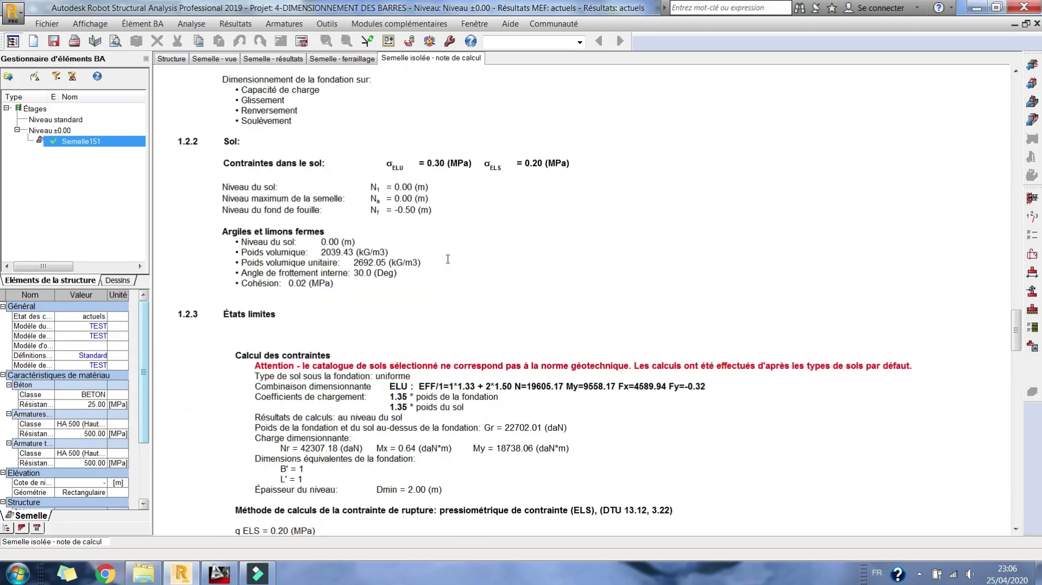
scroll(429, 274, up, 1)
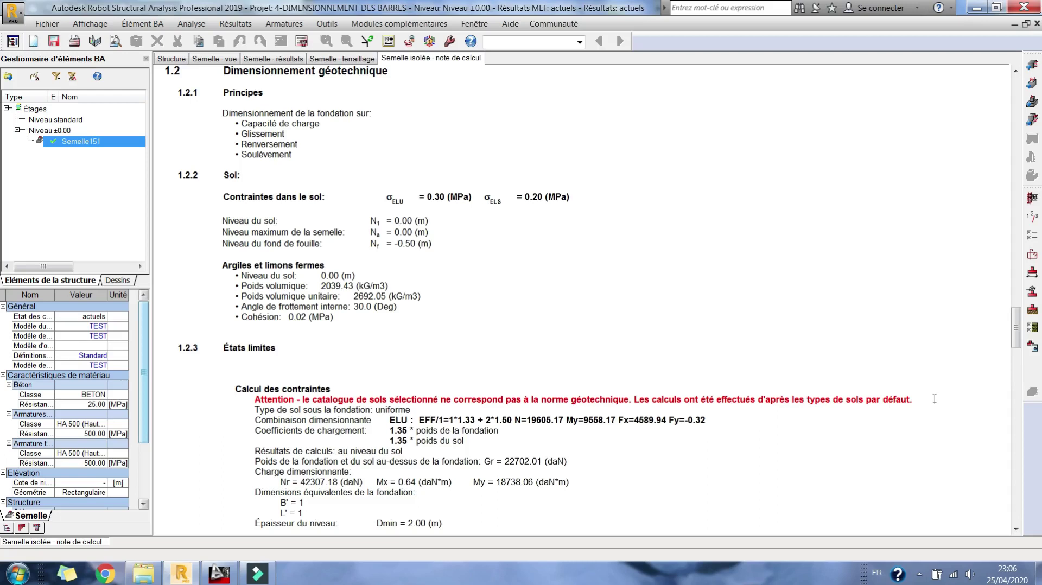
scroll(553, 384, down, 3)
scroll(553, 383, down, 7)
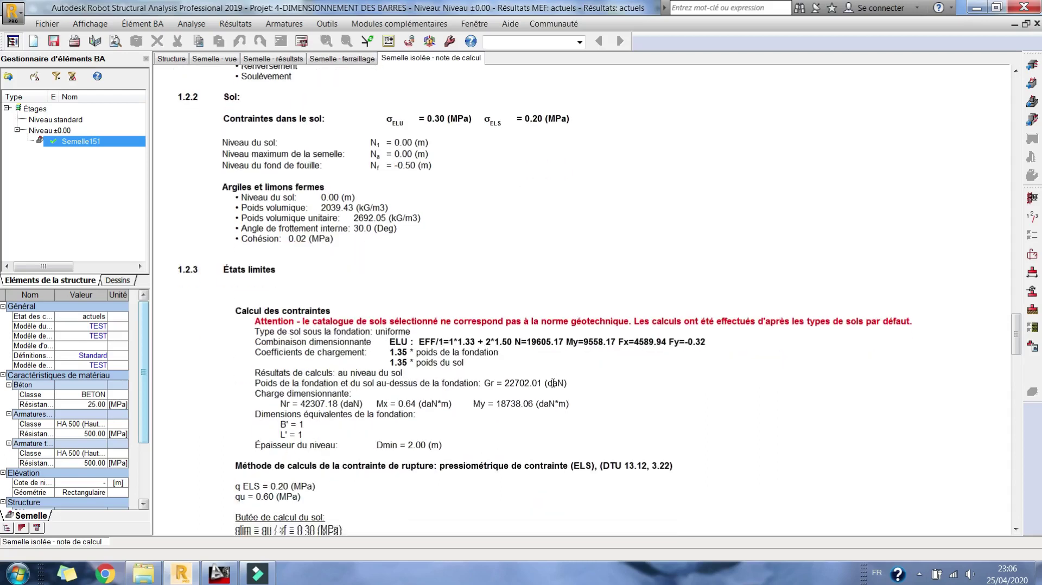
scroll(553, 383, down, 3)
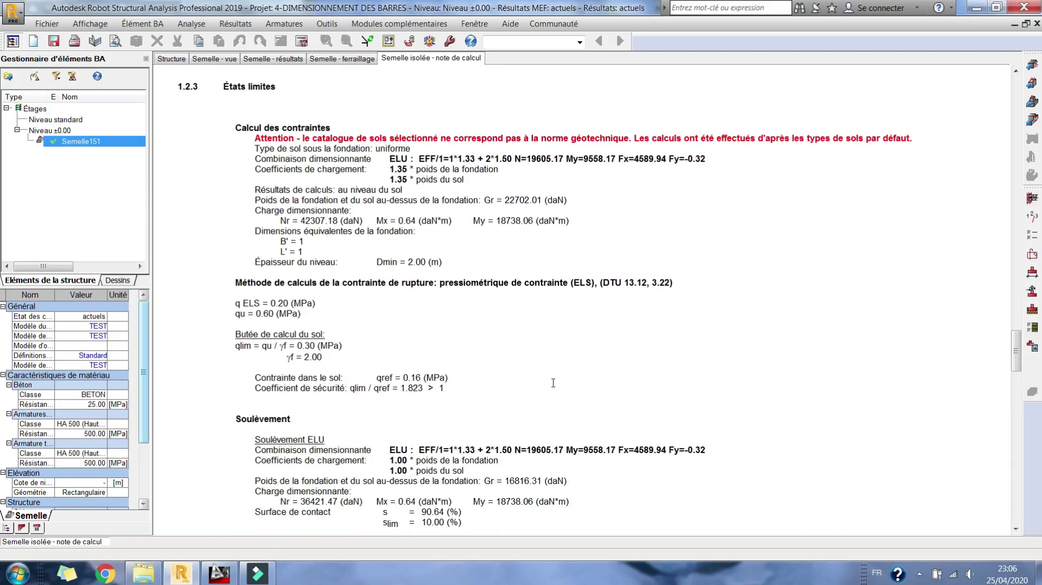
scroll(553, 383, down, 4)
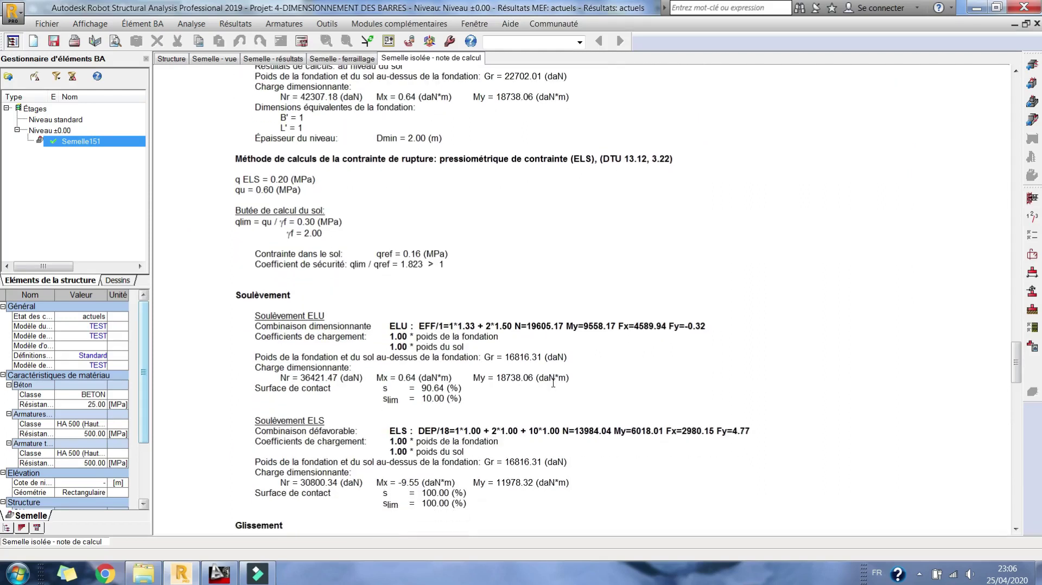
scroll(553, 383, up, 8)
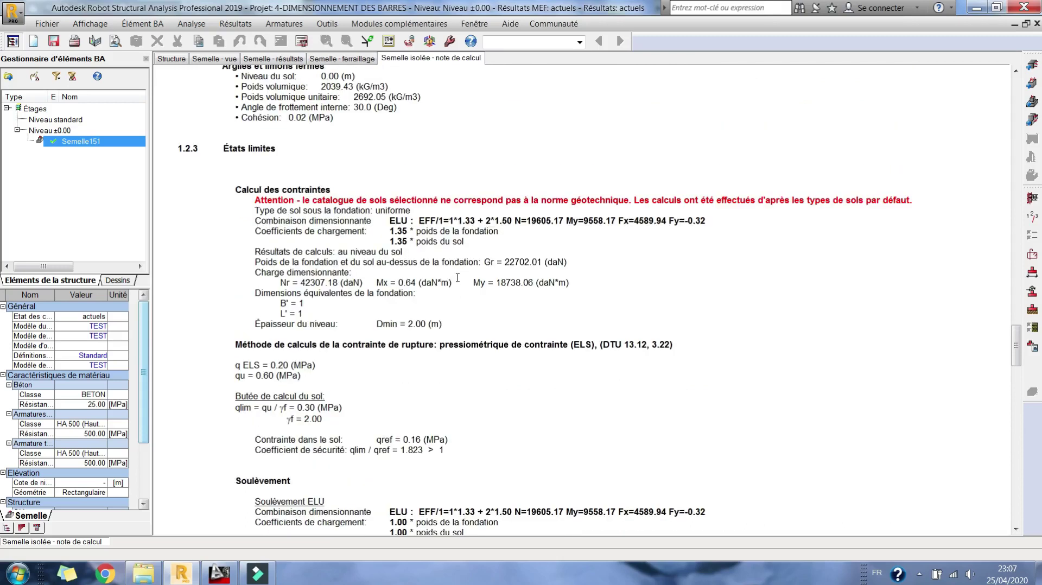
Step: Examine the soil catalogue warning in the note's stress calculation and check the footing's soil definition
drag(915, 201, 217, 202)
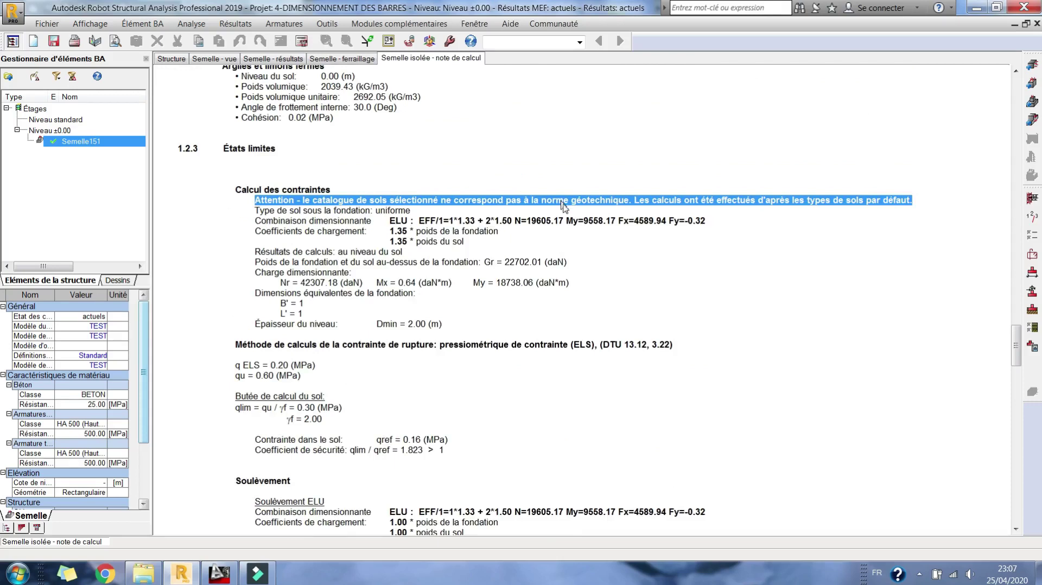
click(628, 218)
drag(259, 202, 923, 206)
scroll(923, 205, down, 3)
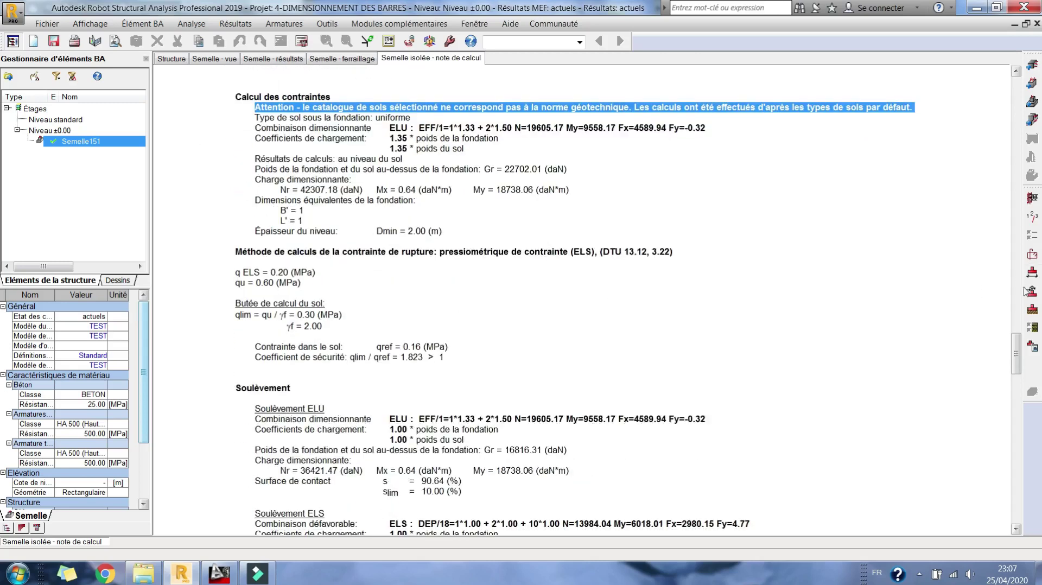
click(1032, 318)
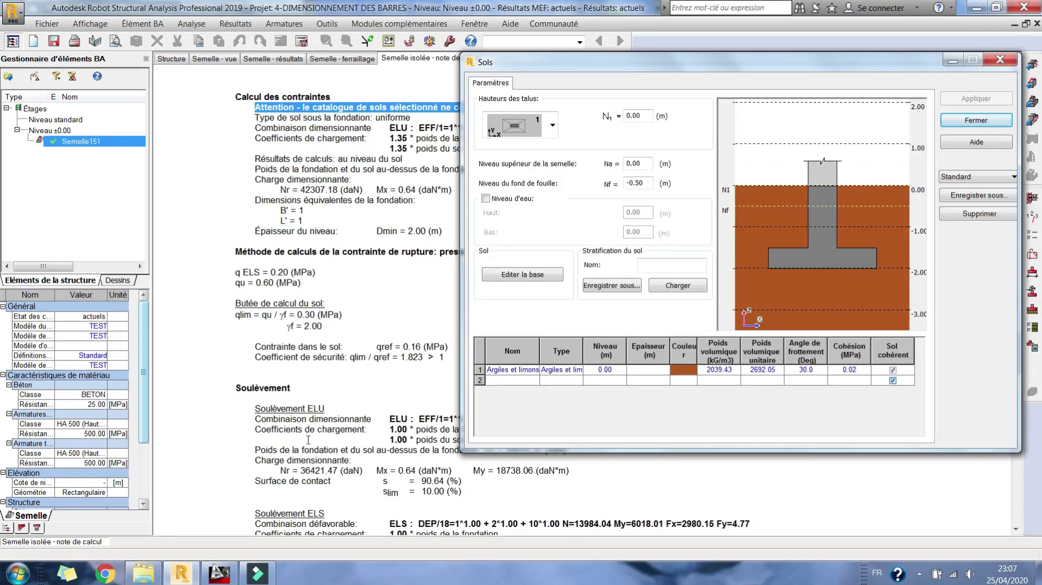
click(976, 120)
scroll(369, 281, down, 5)
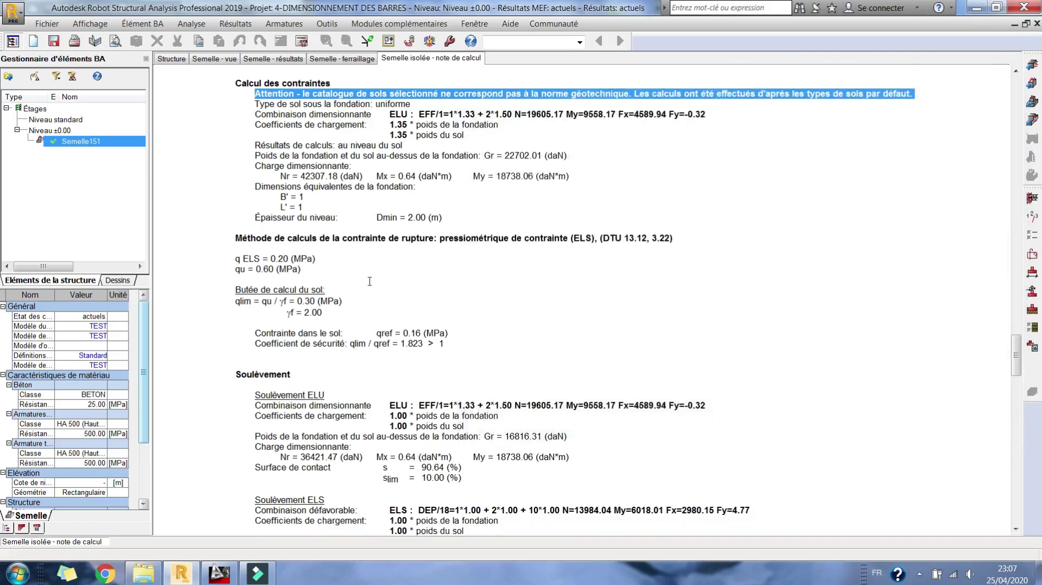
Step: Read the sliding check in the calculation note, covering the cohesion, friction coefficient, and sliding and stabilising forces
scroll(369, 281, down, 4)
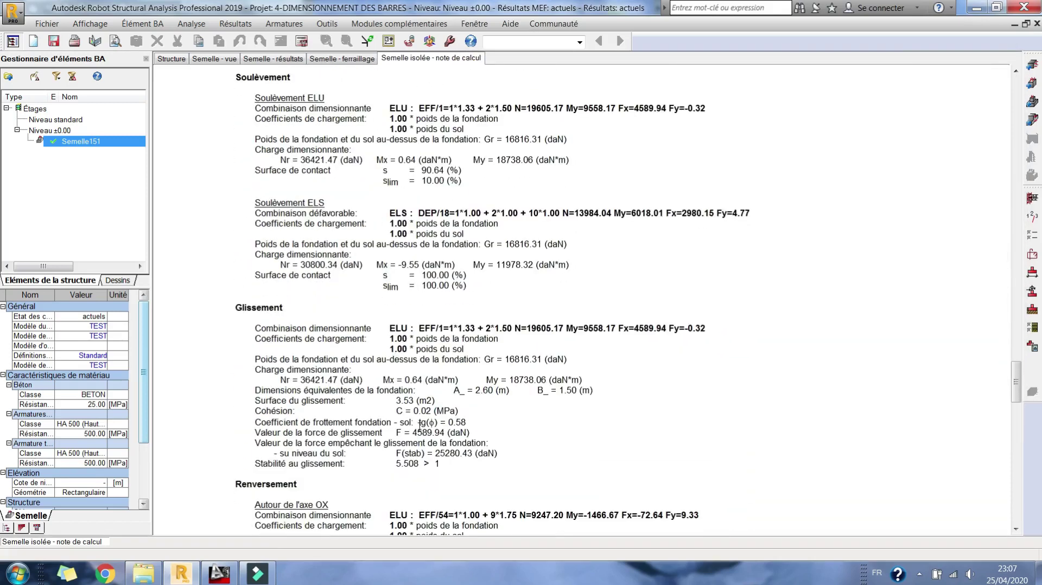
drag(488, 413, 244, 407)
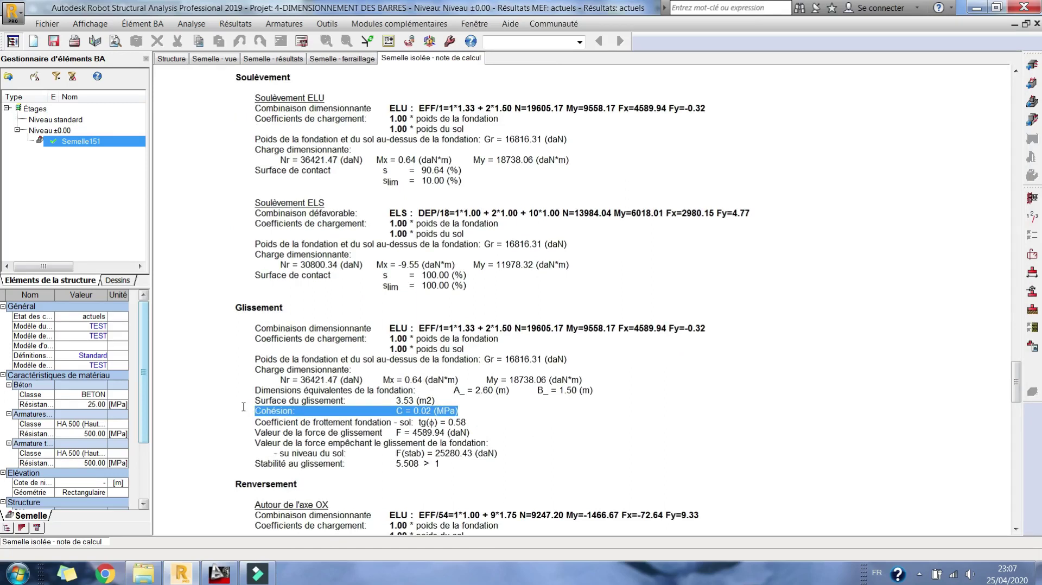
click(590, 438)
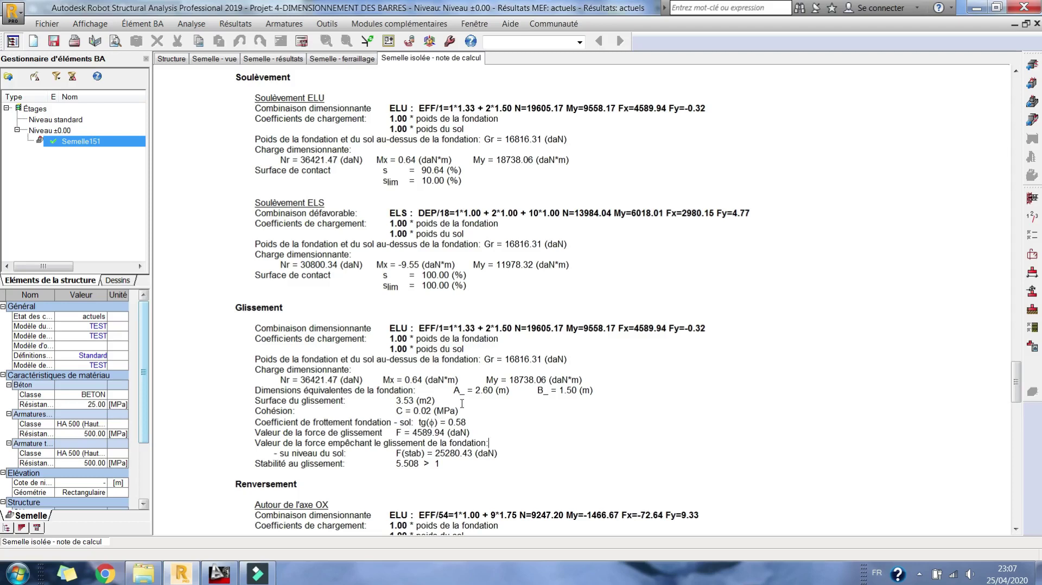
drag(496, 422, 158, 380)
click(465, 470)
drag(556, 456, 213, 339)
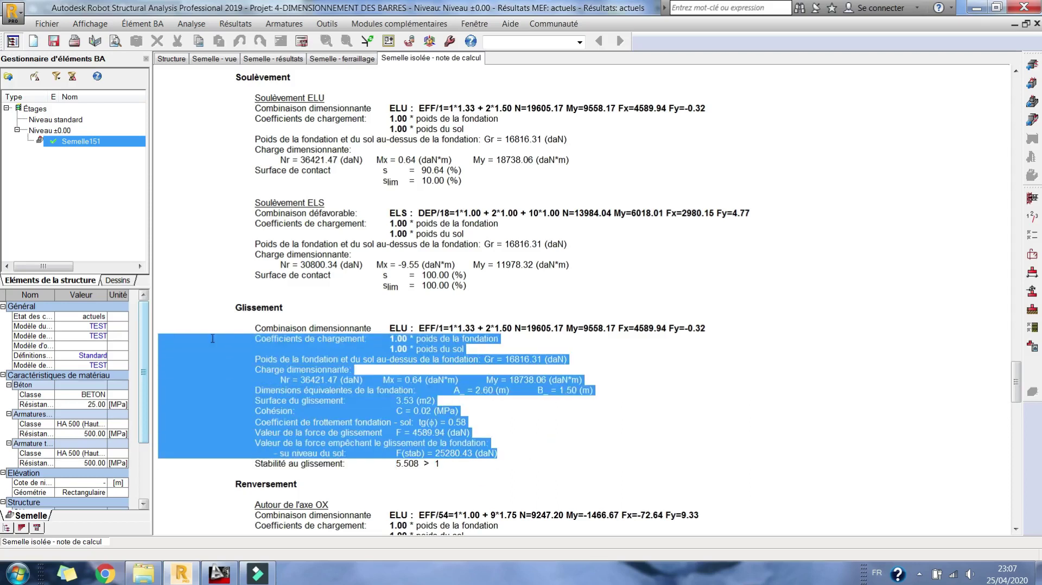
click(509, 419)
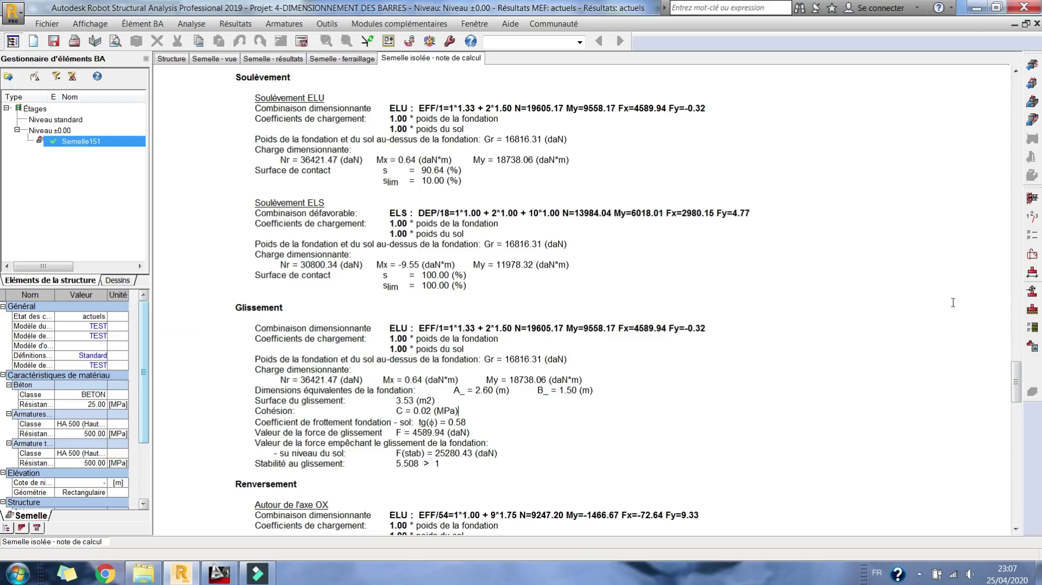
click(526, 425)
Step: Check the geotechnical design code and its alternatives in the job preferences, leaving them without changes
click(327, 23)
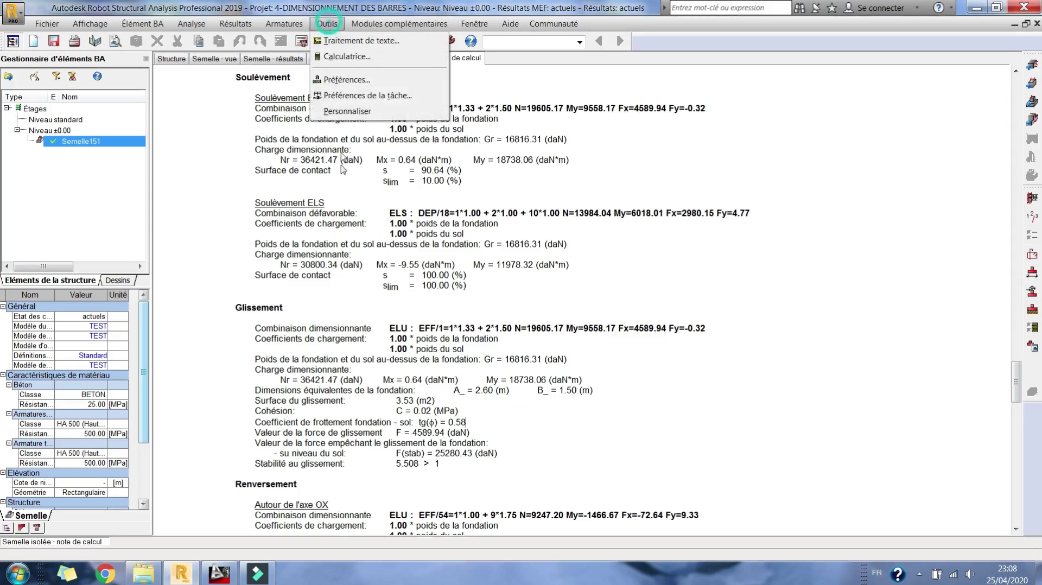
click(351, 93)
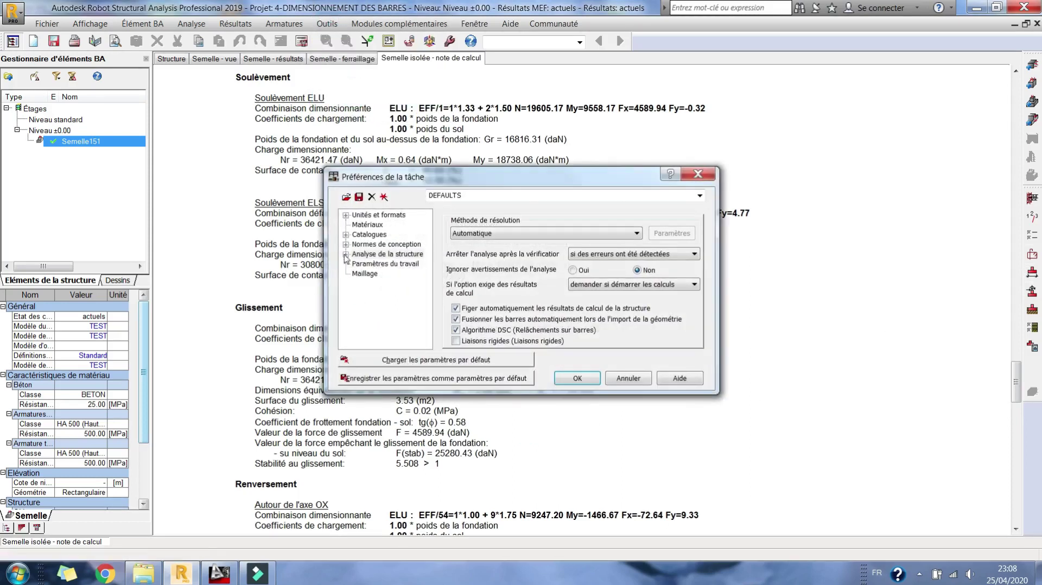
click(383, 244)
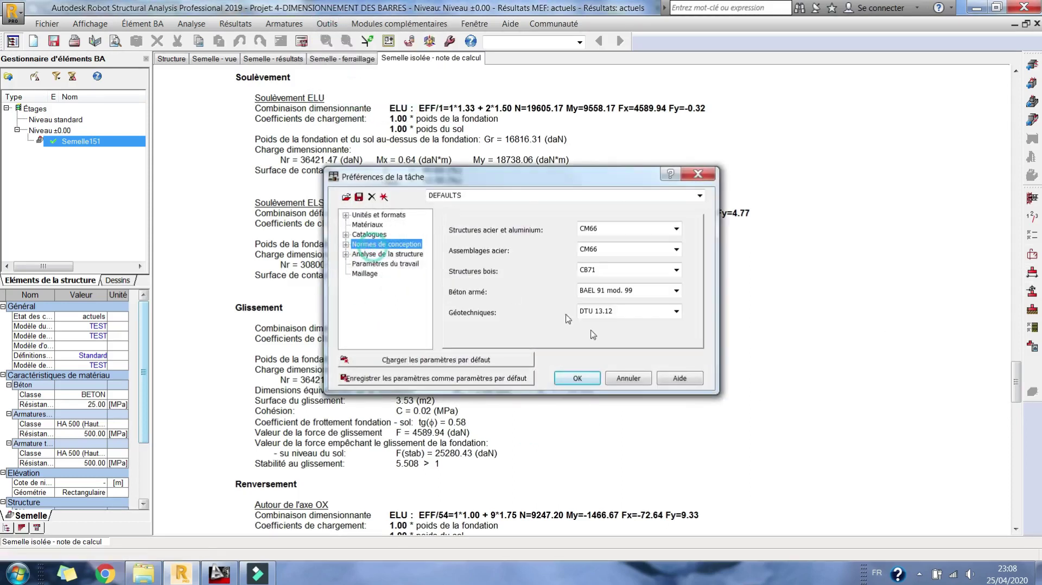
click(671, 311)
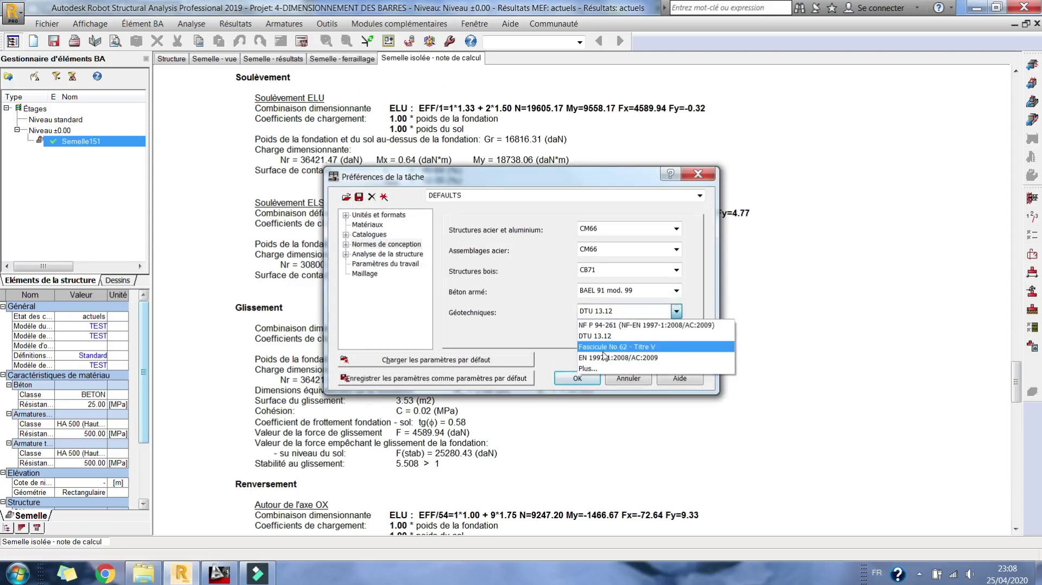
click(587, 187)
click(638, 383)
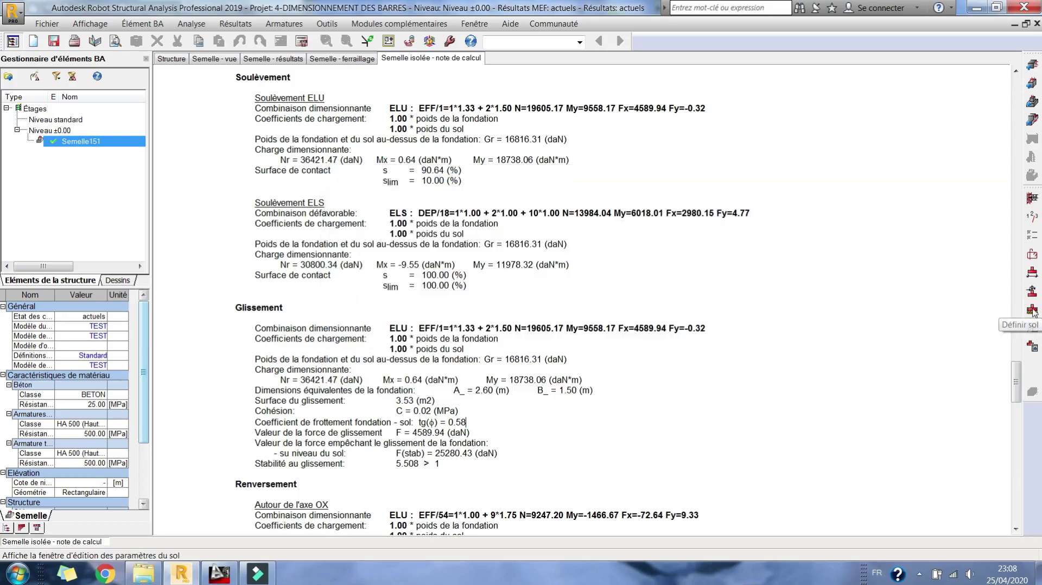
Step: Return to the note's soil data and stress warning, and open the footing's soil definition
scroll(778, 387, up, 15)
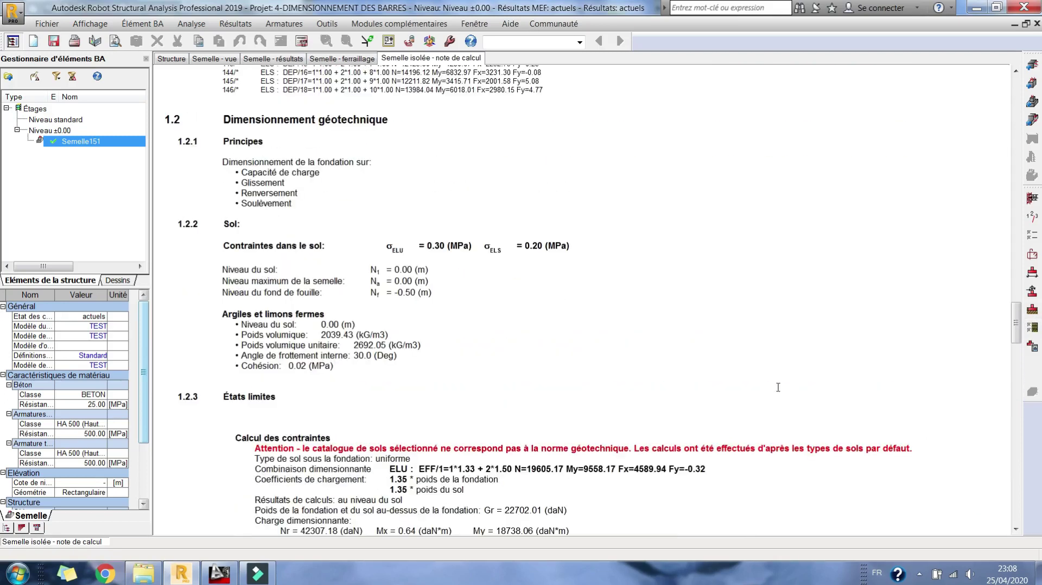
scroll(778, 387, down, 3)
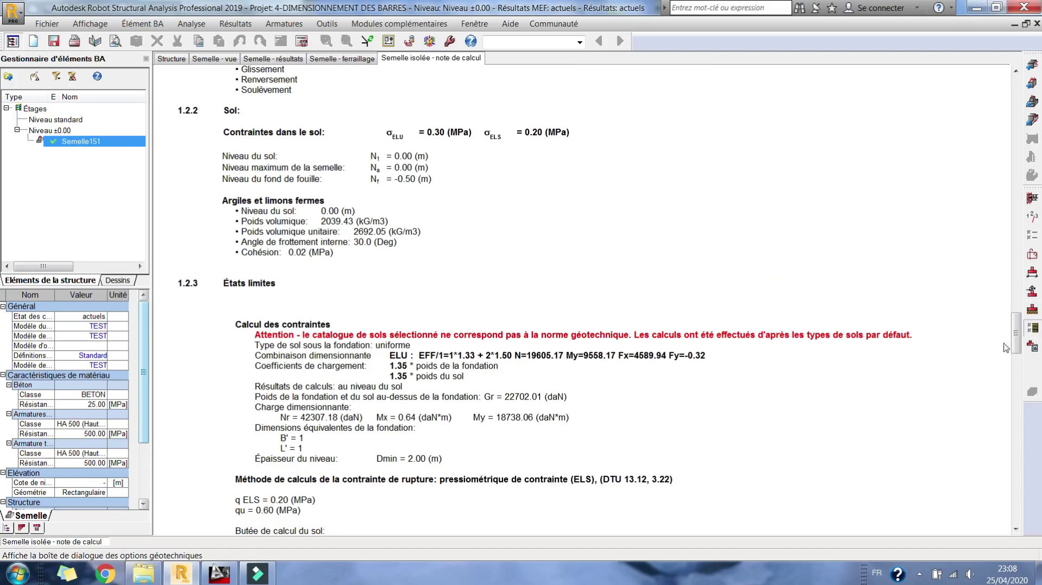
click(1032, 309)
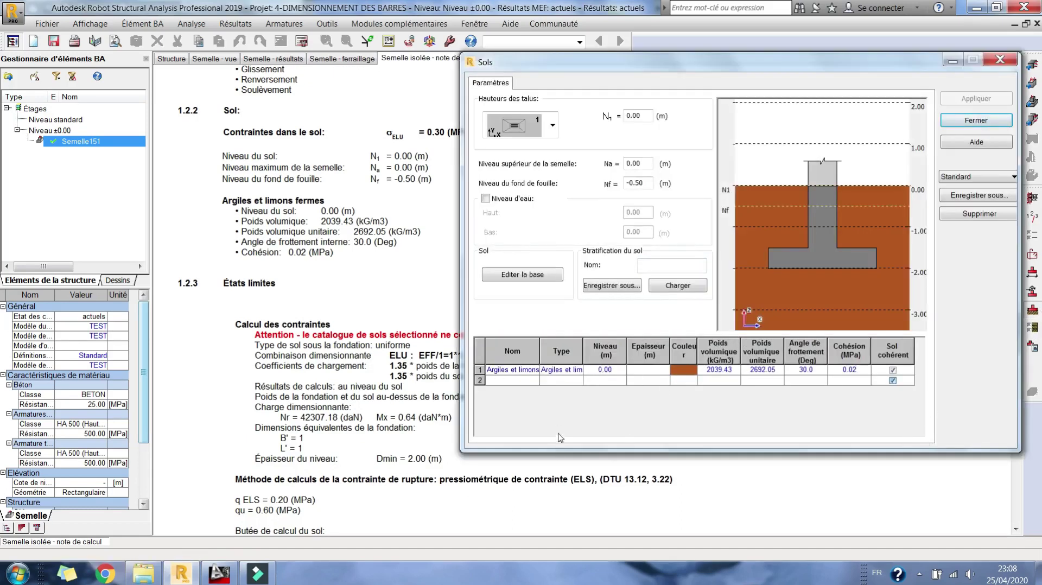
Step: Try Sables et graves compacts as the soil of the first layer
click(526, 370)
click(534, 371)
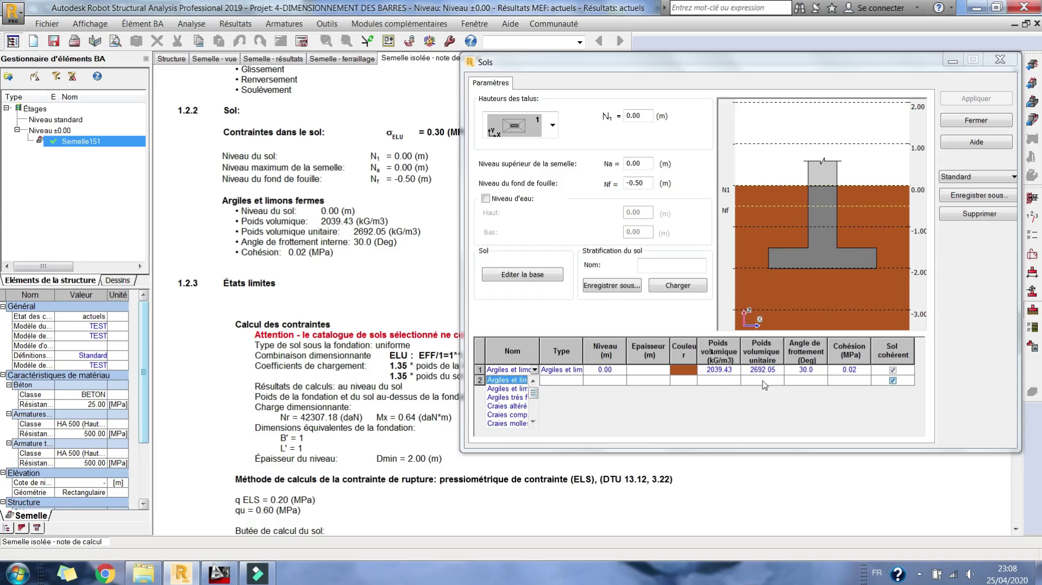
scroll(534, 398, down, 2)
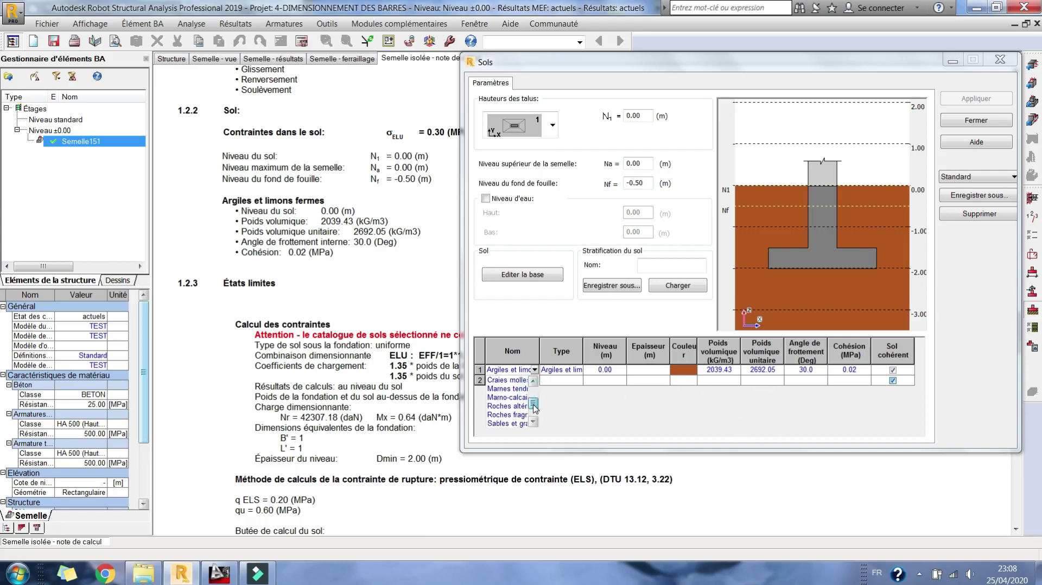
scroll(515, 399, down, 1)
click(509, 407)
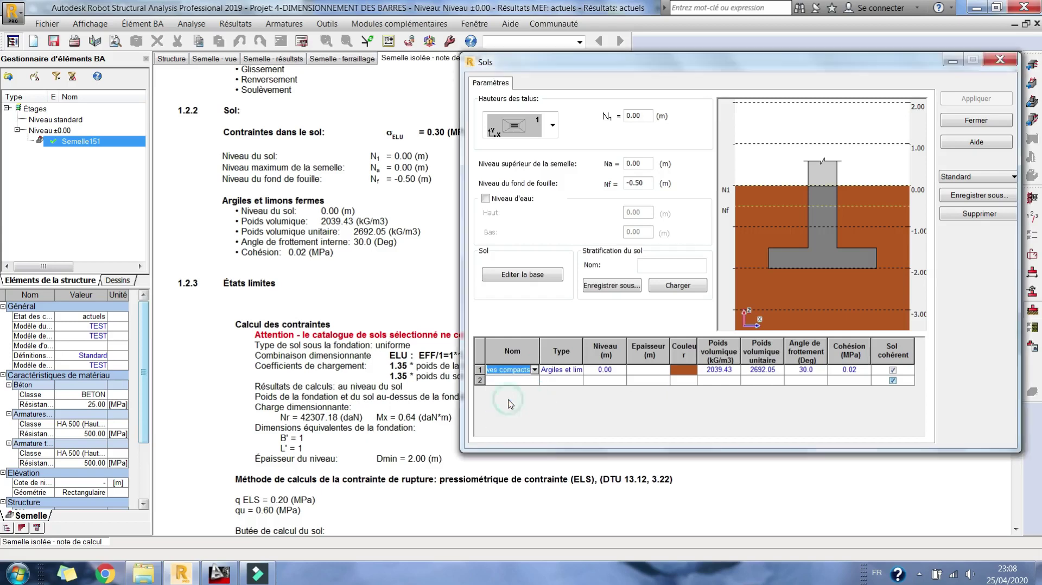
click(604, 369)
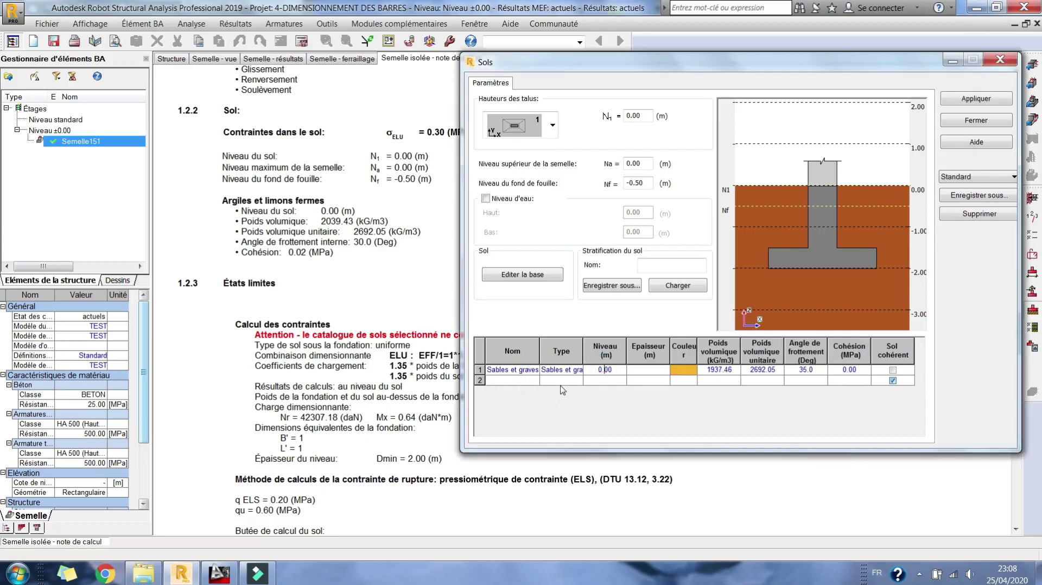
Step: Set the first soil layer to Sables et graves lâches, apply it, and recalculate the footing
click(527, 371)
click(534, 369)
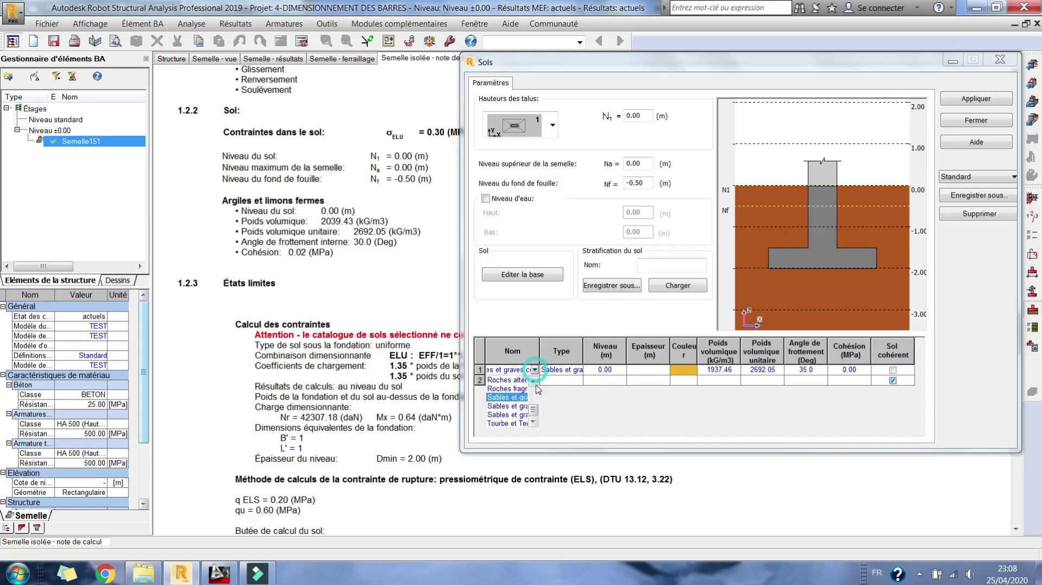
click(516, 408)
click(606, 376)
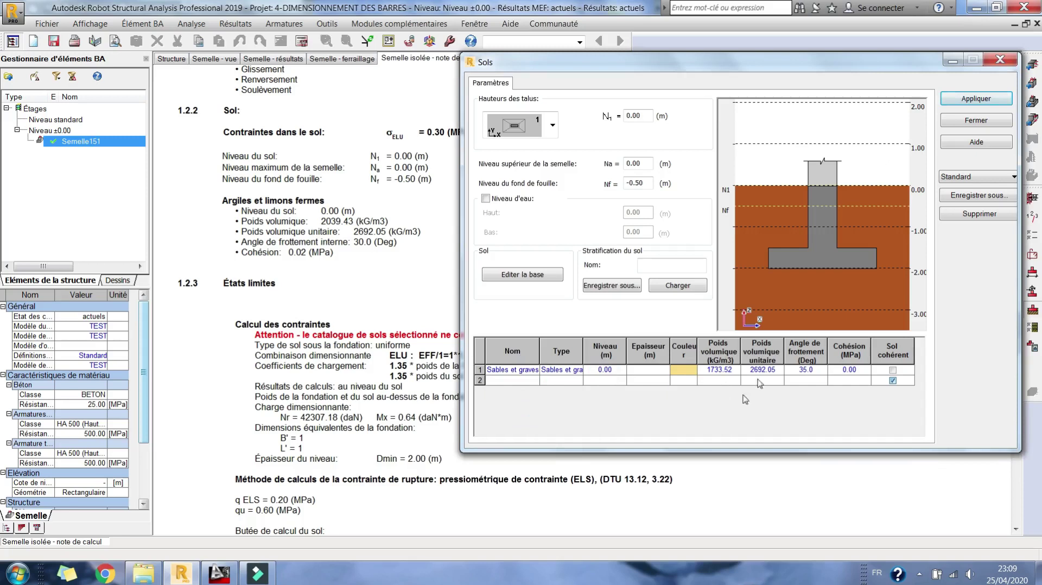
click(961, 98)
click(976, 120)
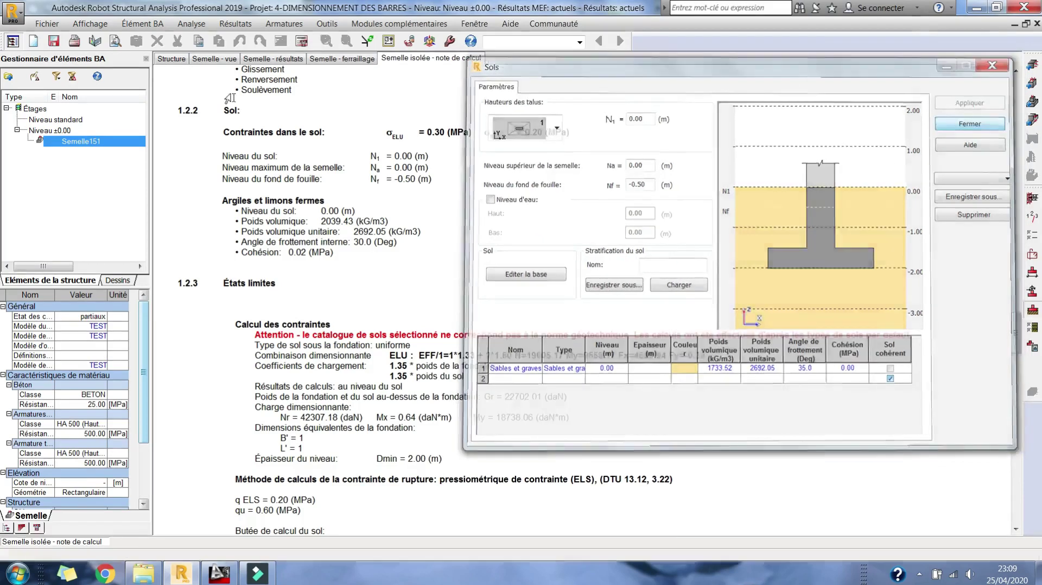
click(301, 40)
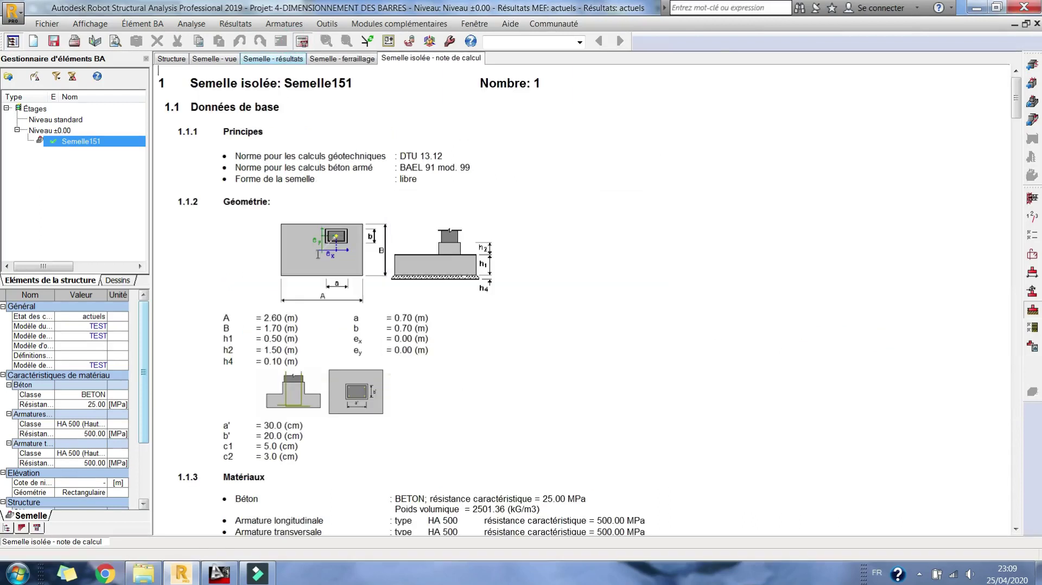
Step: Review the geotechnical section of the recalculated note, covering the new soil data and the limit-state stress calculation
scroll(265, 262, down, 20)
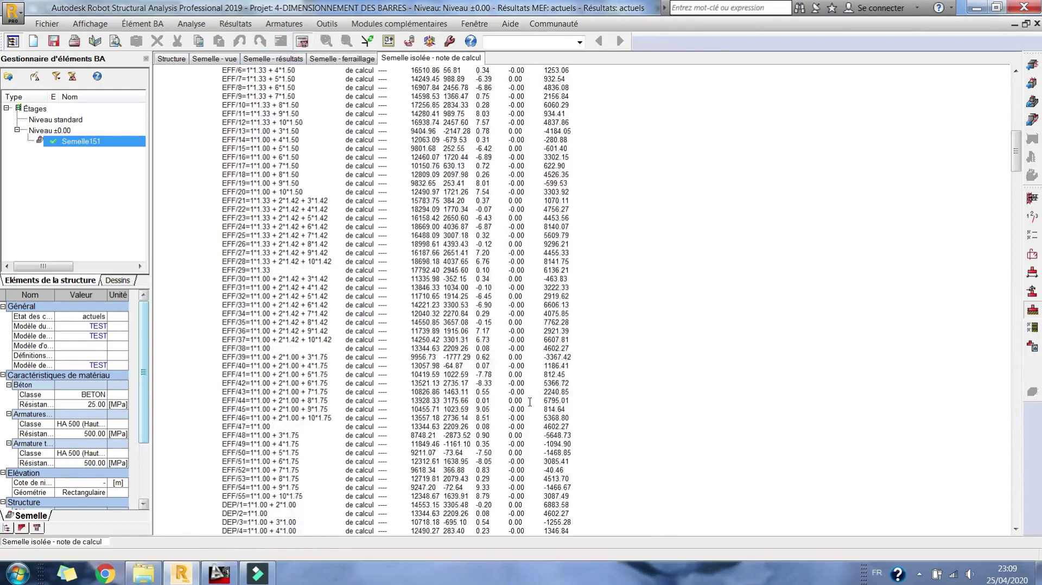
scroll(522, 394, down, 20)
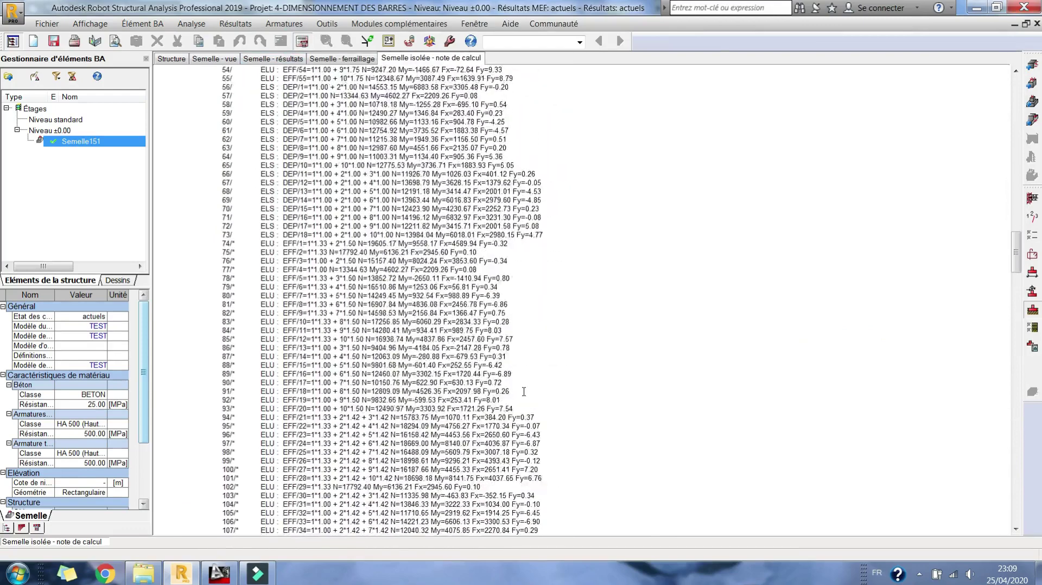
scroll(524, 391, down, 18)
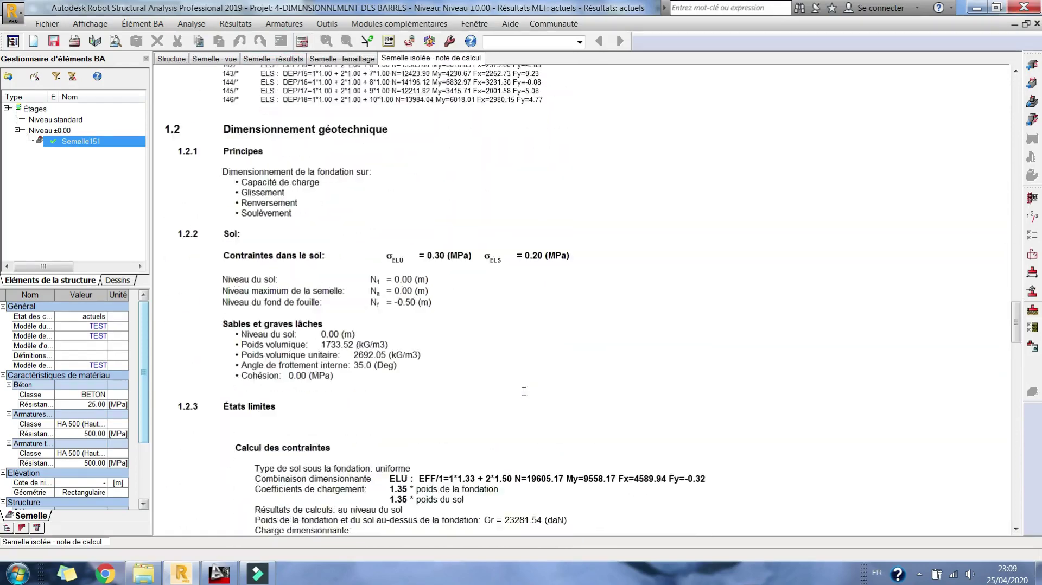
scroll(523, 392, down, 20)
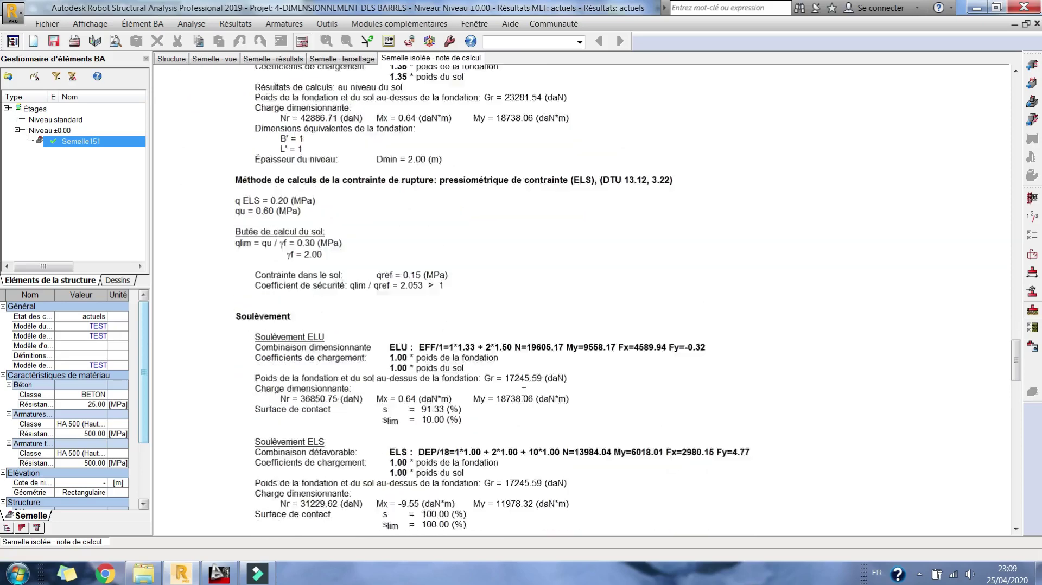
scroll(523, 391, down, 6)
scroll(524, 391, up, 20)
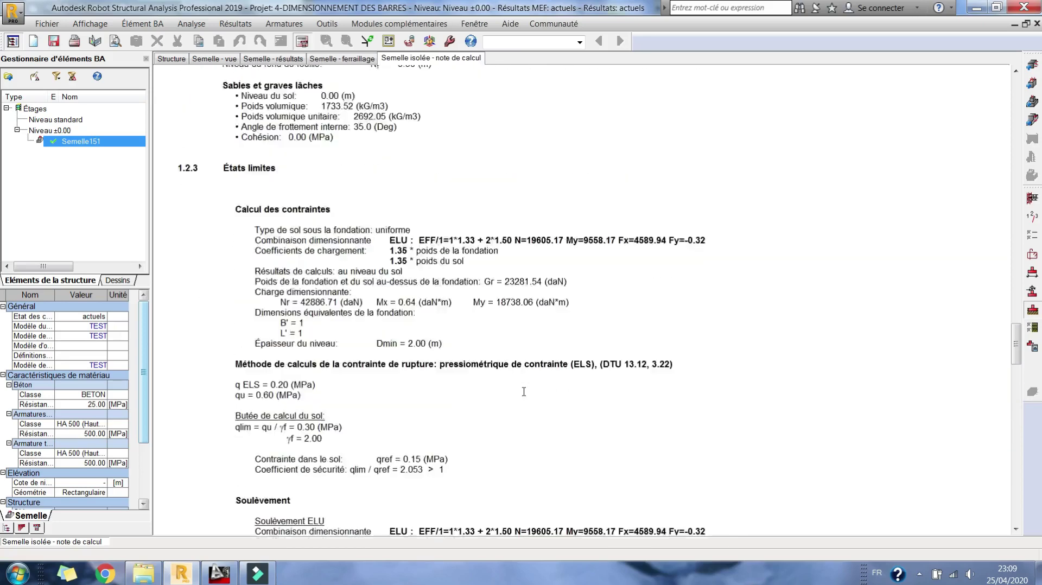
scroll(518, 375, down, 15)
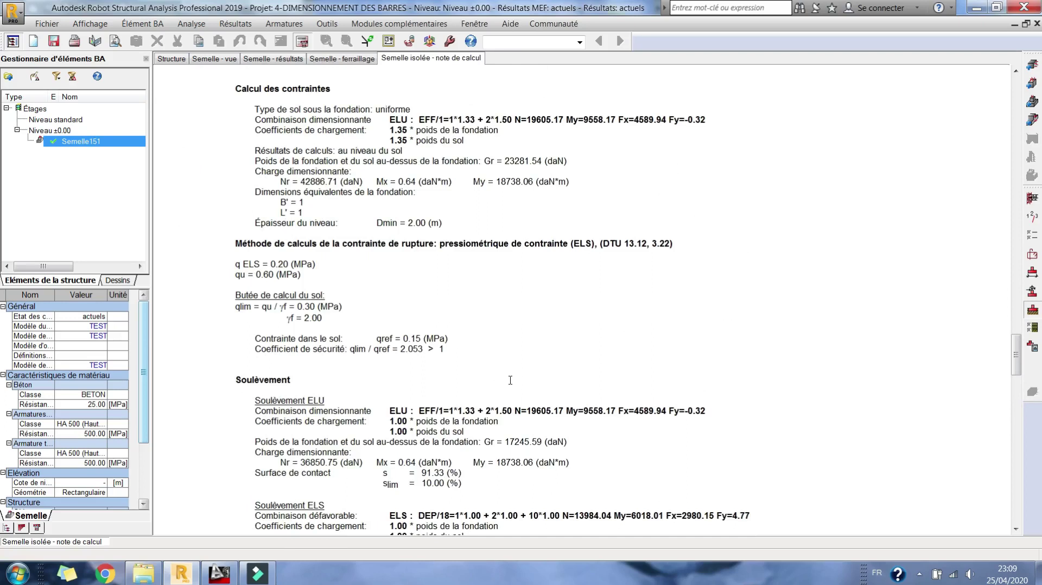
scroll(510, 380, down, 2)
scroll(394, 236, up, 1)
scroll(394, 235, up, 3)
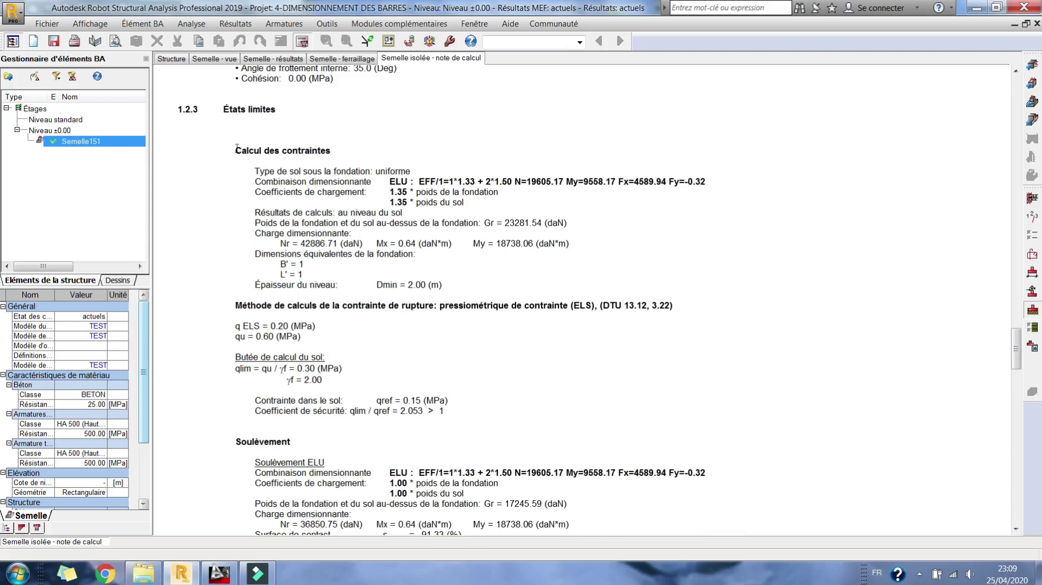
Step: Examine the soil stress safety coefficient qlim / qref, followed by the ELU and ELS uplift checks
drag(237, 149, 331, 150)
scroll(373, 335, down, 2)
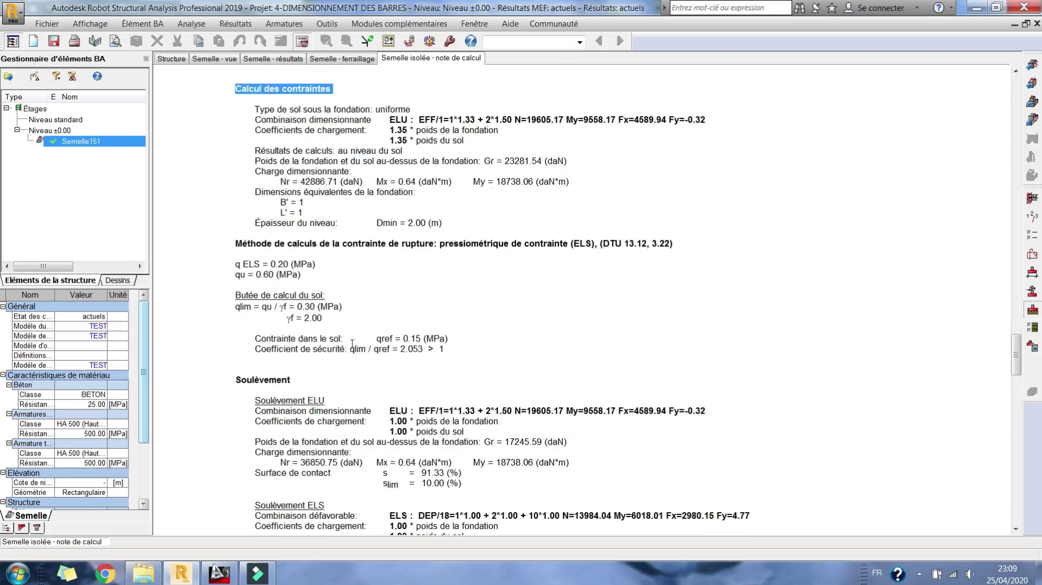
drag(346, 350, 371, 356)
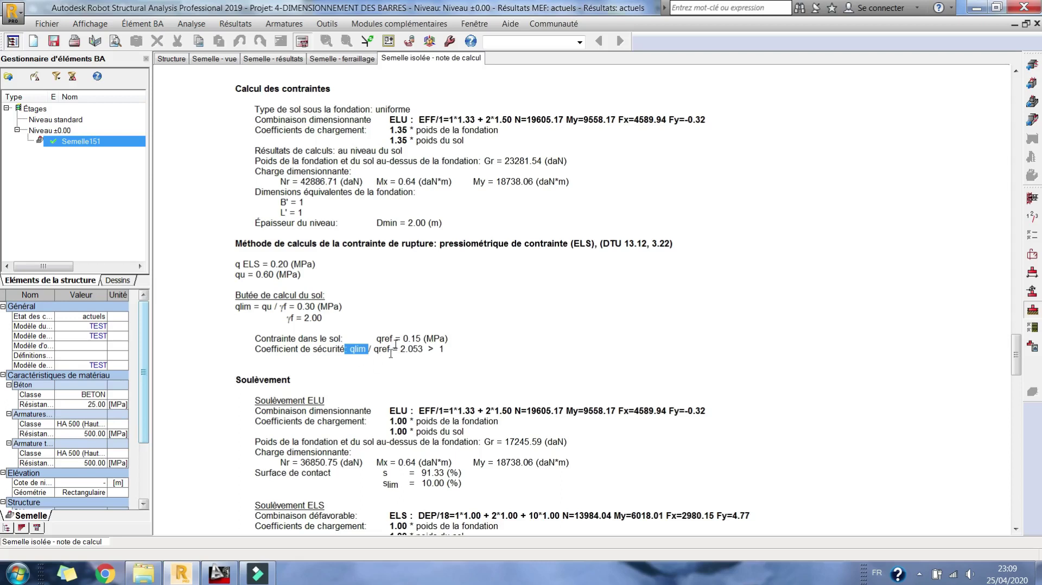
click(370, 349)
double_click(396, 349)
drag(396, 349, 381, 349)
scroll(504, 341, down, 4)
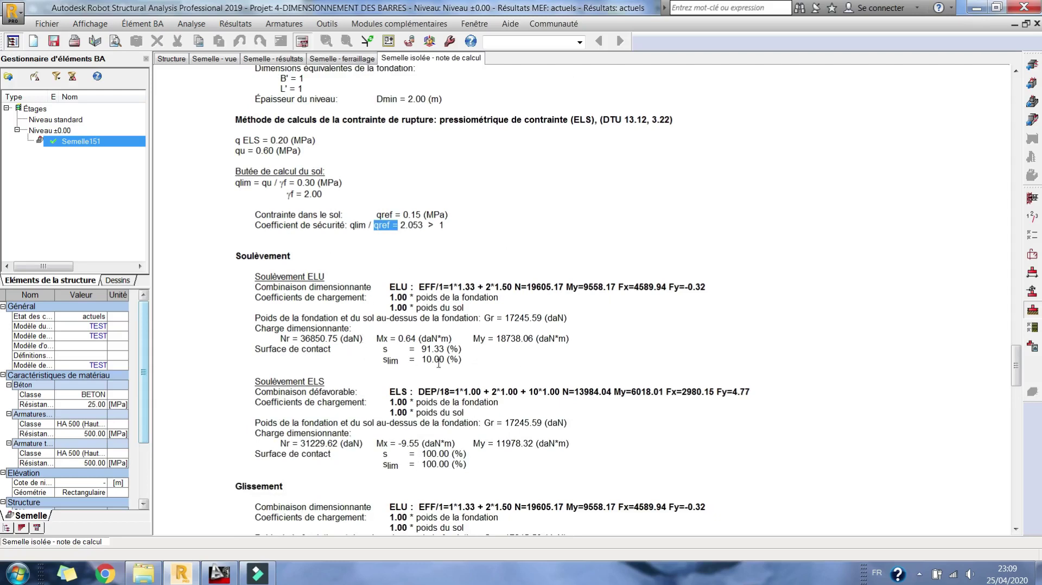
Step: Examine the contact surfaces and governing combinations of the ELU and ELS uplift checks in the calculation note
scroll(471, 354, down, 2)
double_click(469, 294)
drag(371, 287, 366, 286)
click(470, 395)
drag(502, 414, 378, 396)
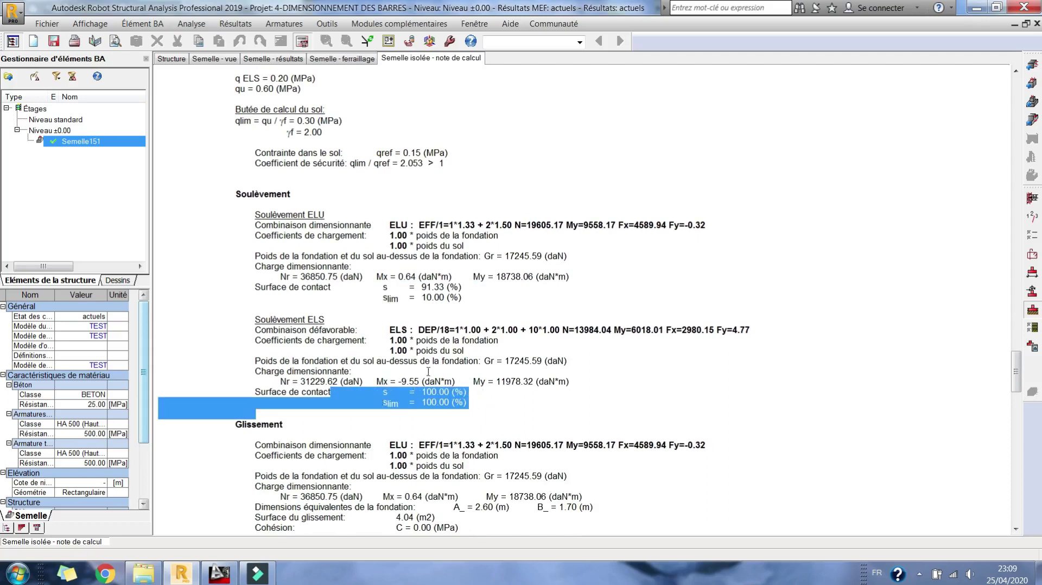
Step: Examine the footing's sliding stability, followed by its overturning stability about the OX and OY axes
scroll(428, 371, down, 3)
scroll(382, 422, down, 3)
drag(421, 389, 396, 389)
scroll(402, 347, down, 5)
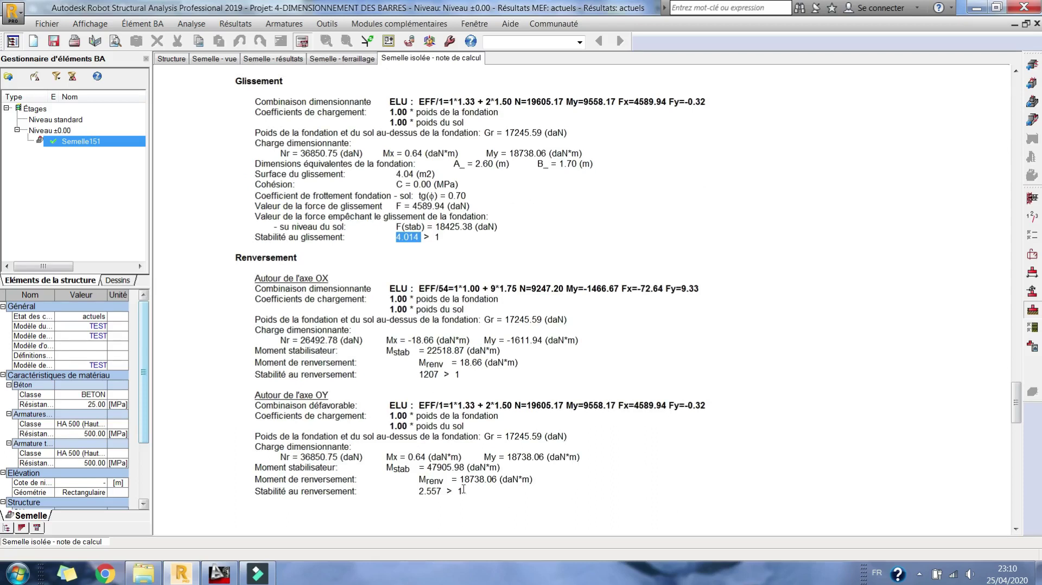
double_click(416, 490)
drag(446, 374, 414, 372)
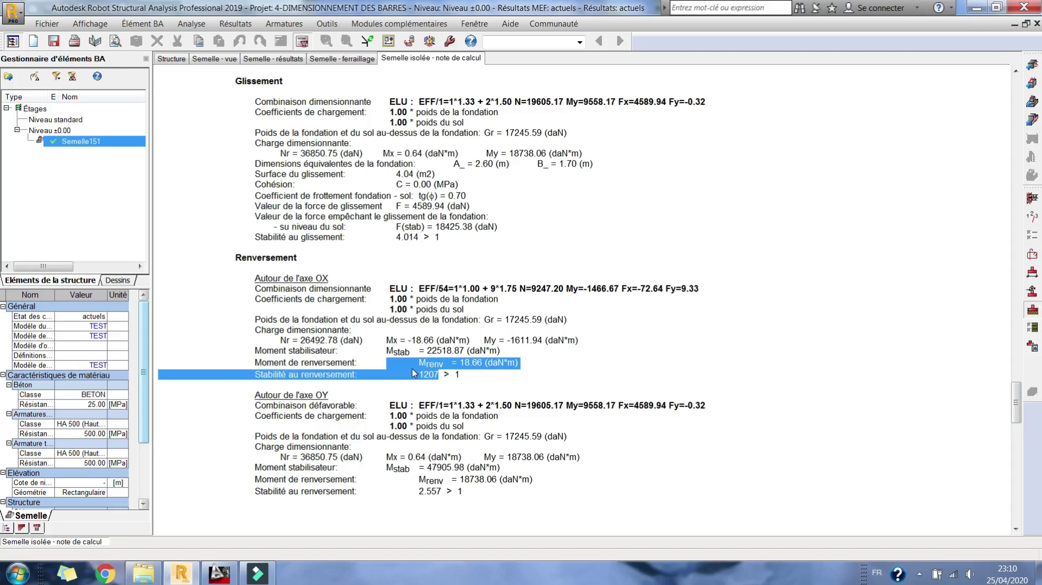
click(450, 492)
drag(462, 491, 410, 490)
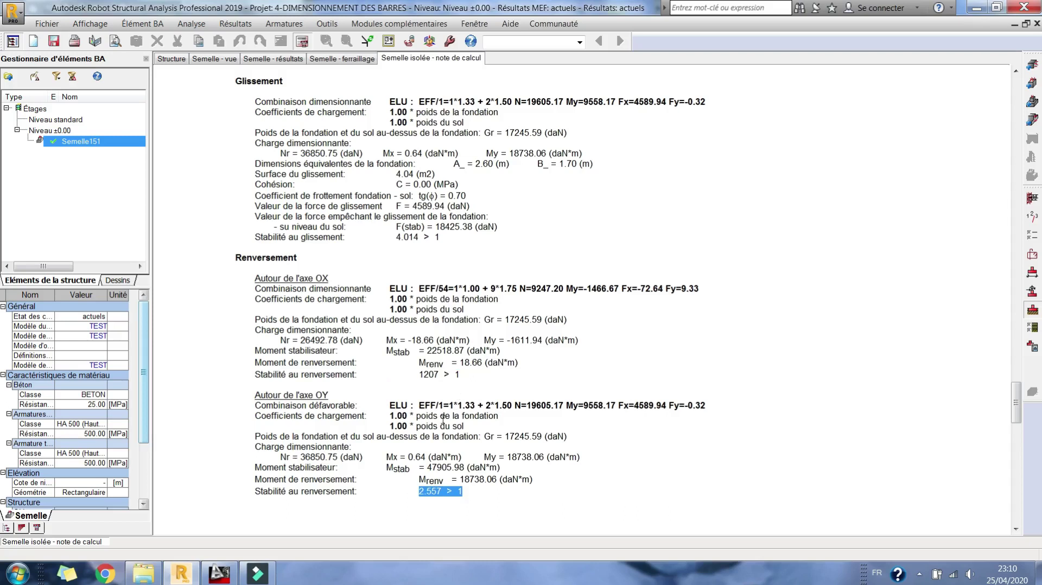
Step: Reread the limit-state checks from the stress calculation to overturning, comparing the governing load combination of each one
scroll(443, 417, up, 10)
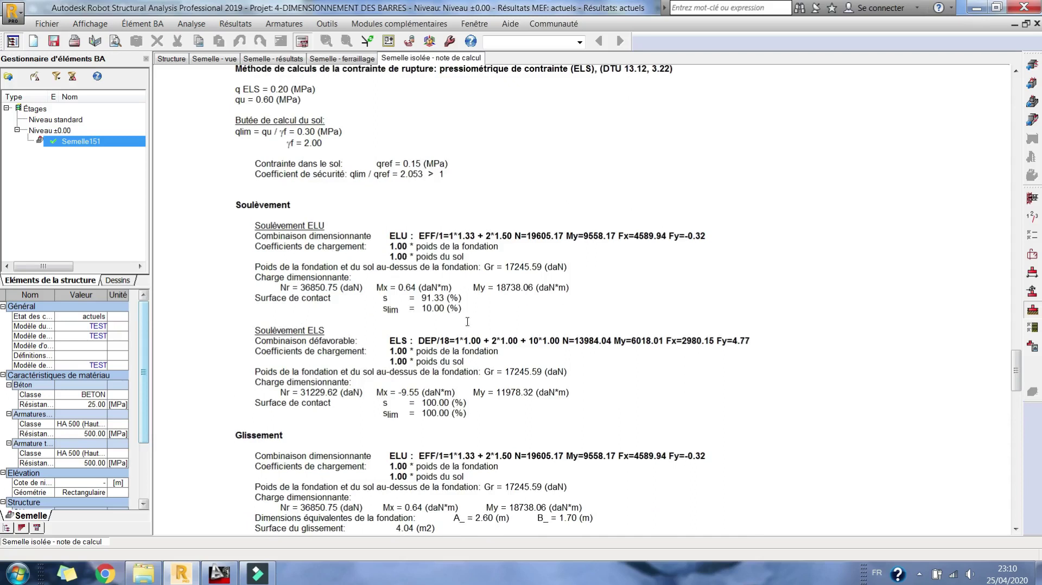
scroll(320, 253, up, 3)
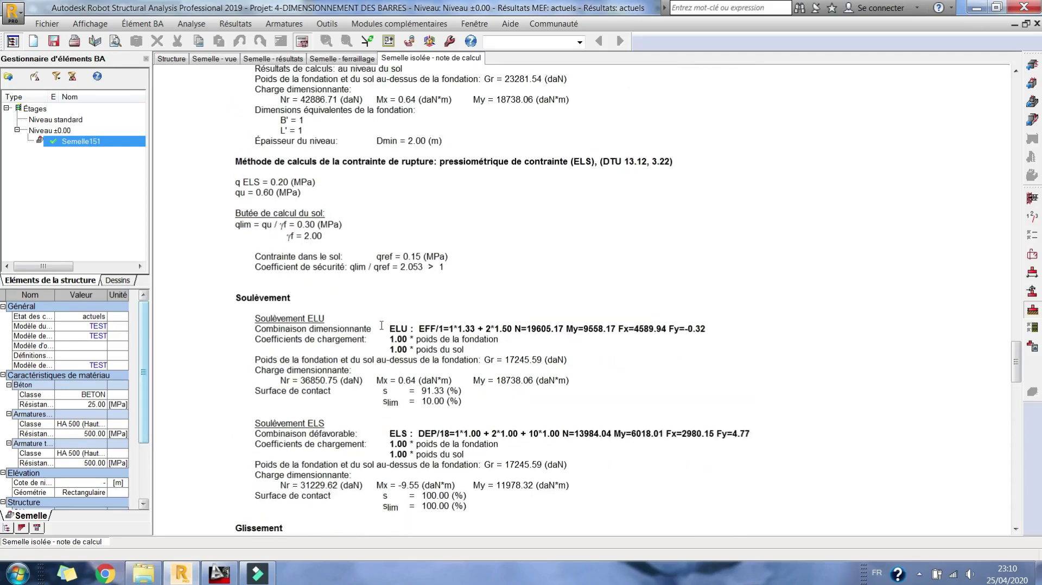
scroll(382, 325, up, 3)
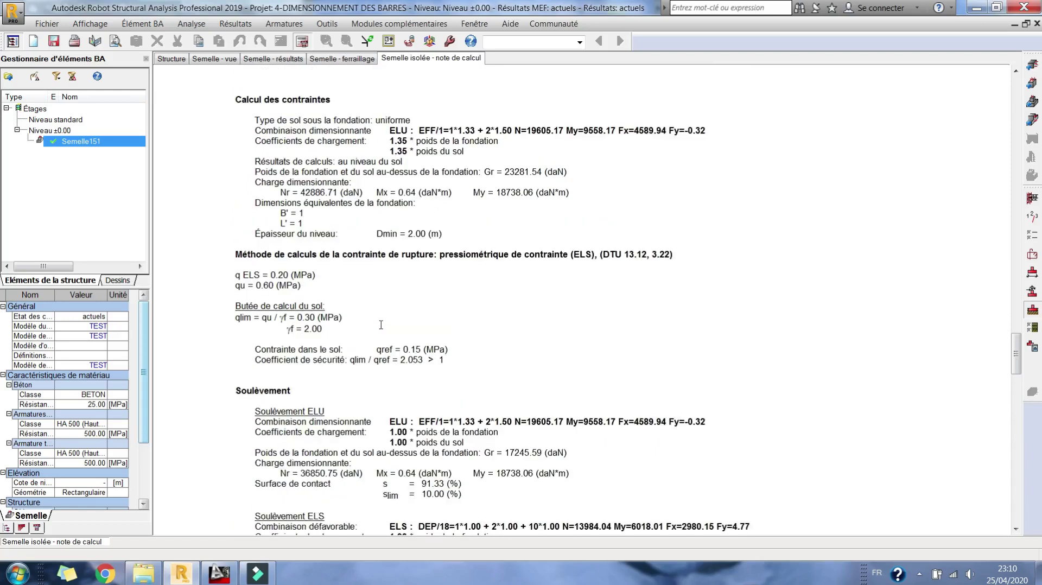
scroll(517, 283, up, 3)
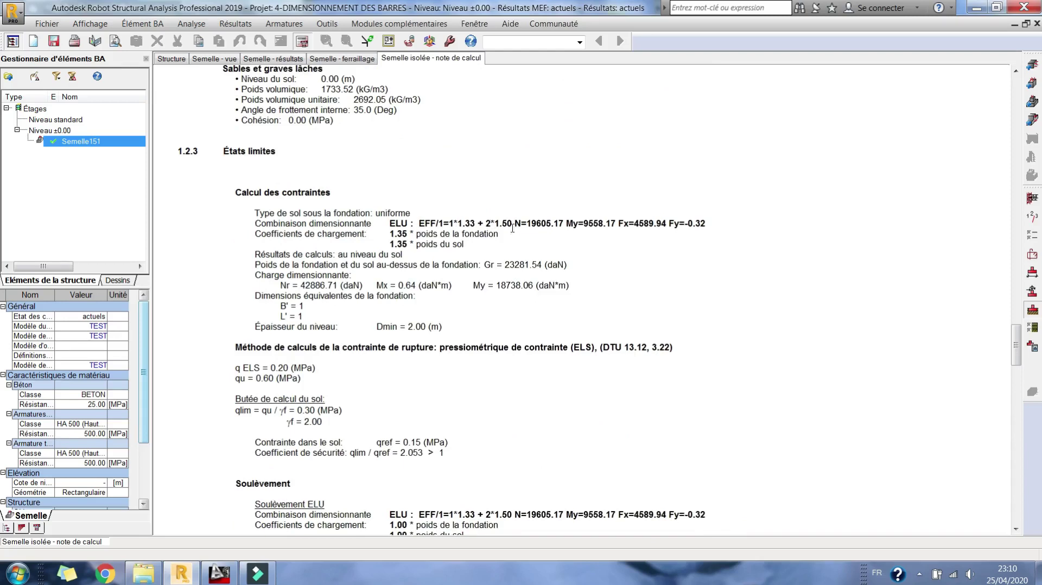
scroll(502, 230, down, 4)
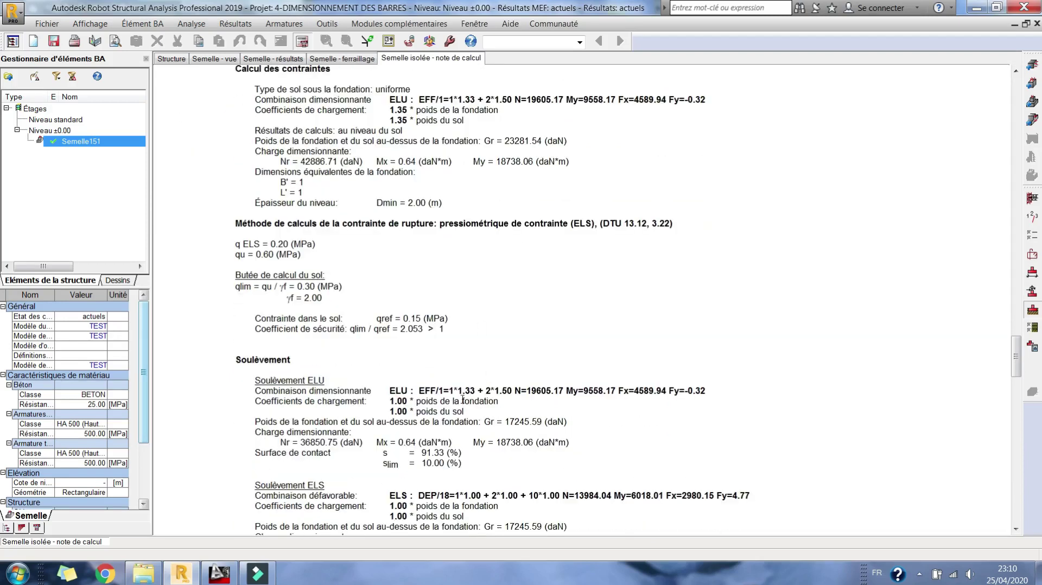
scroll(505, 392, down, 5)
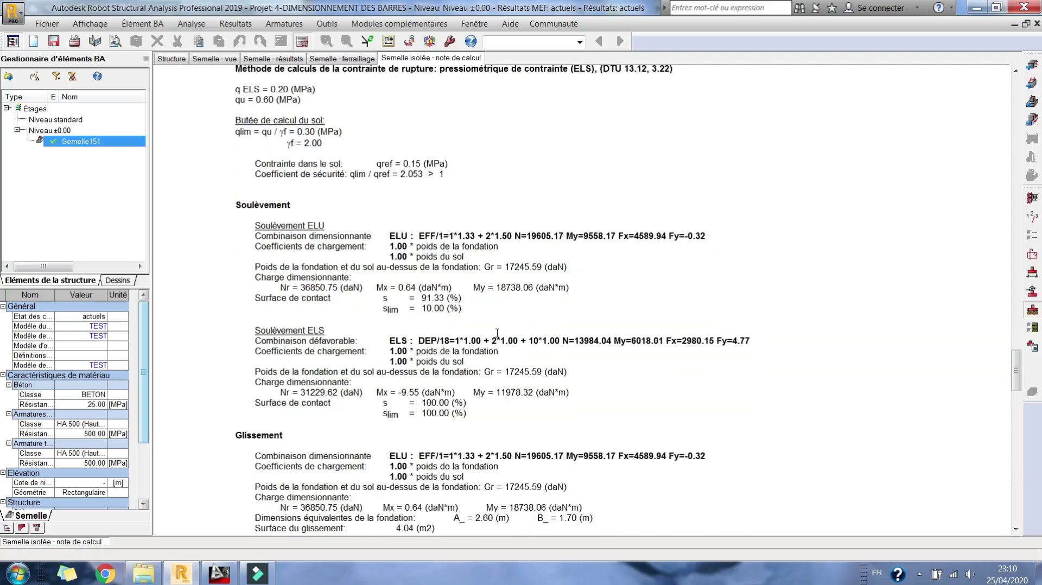
scroll(454, 343, down, 3)
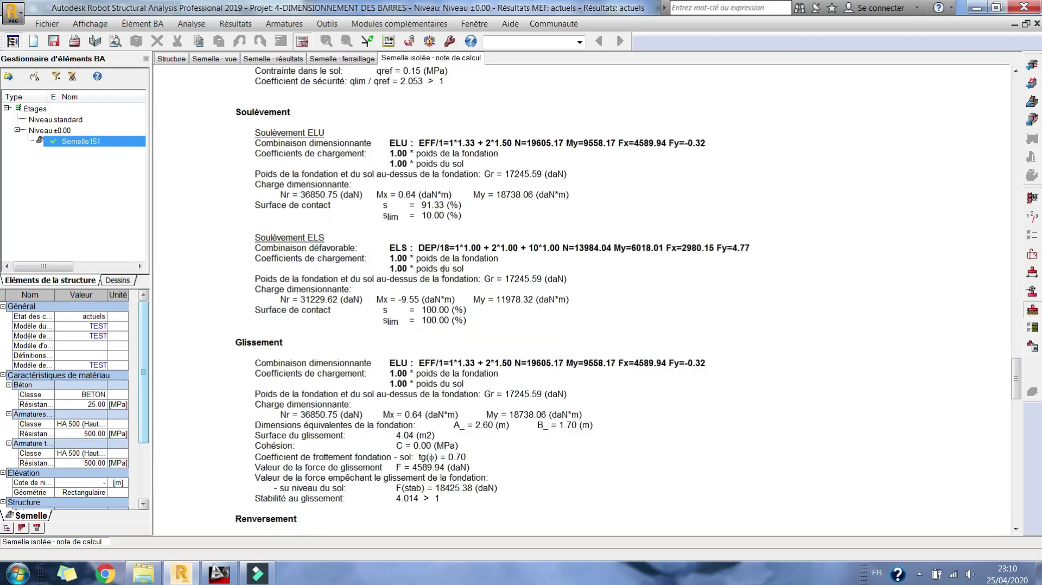
scroll(418, 310, down, 2)
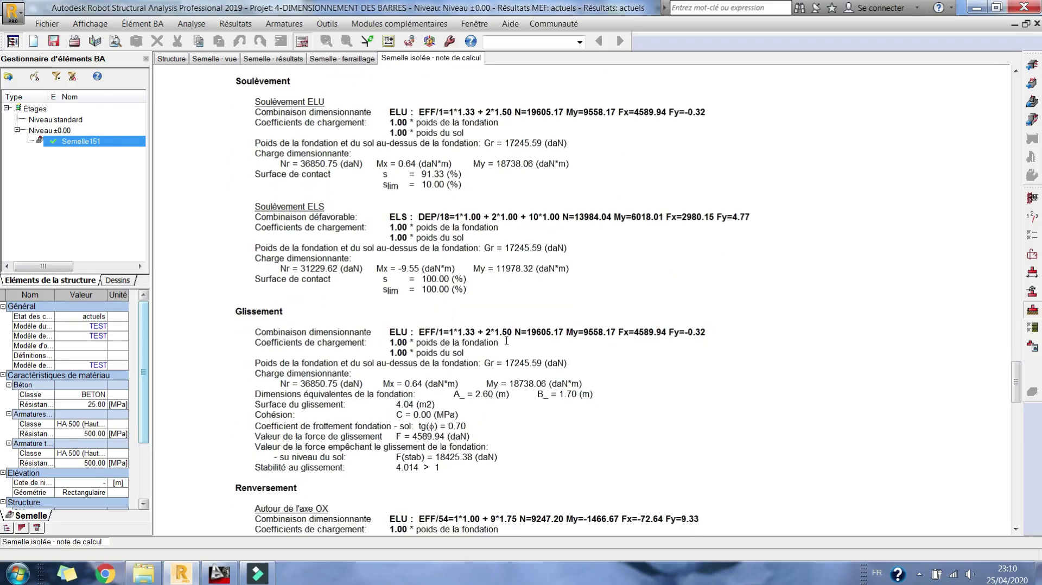
scroll(486, 351, down, 5)
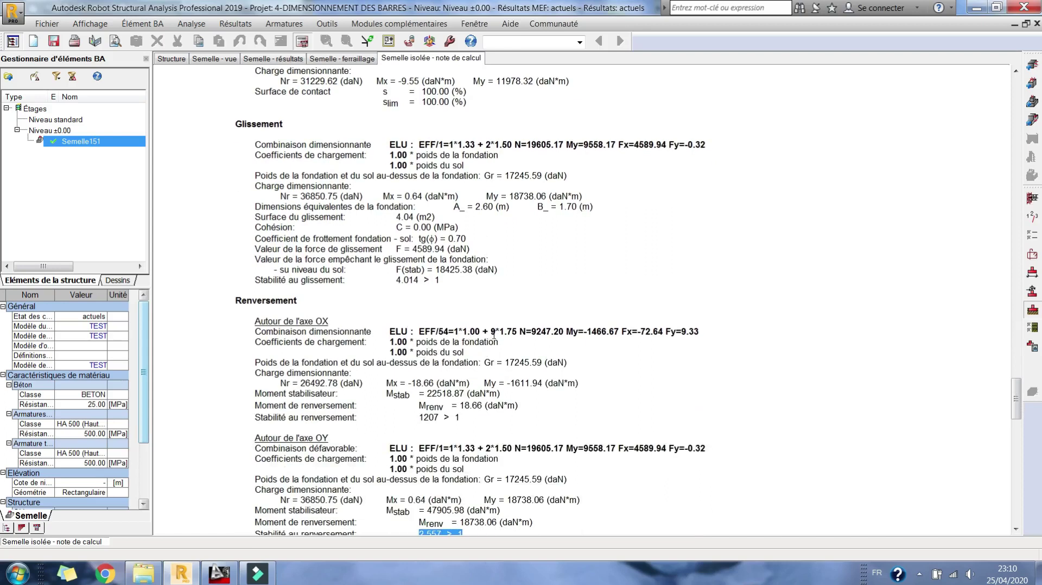
drag(520, 329, 398, 331)
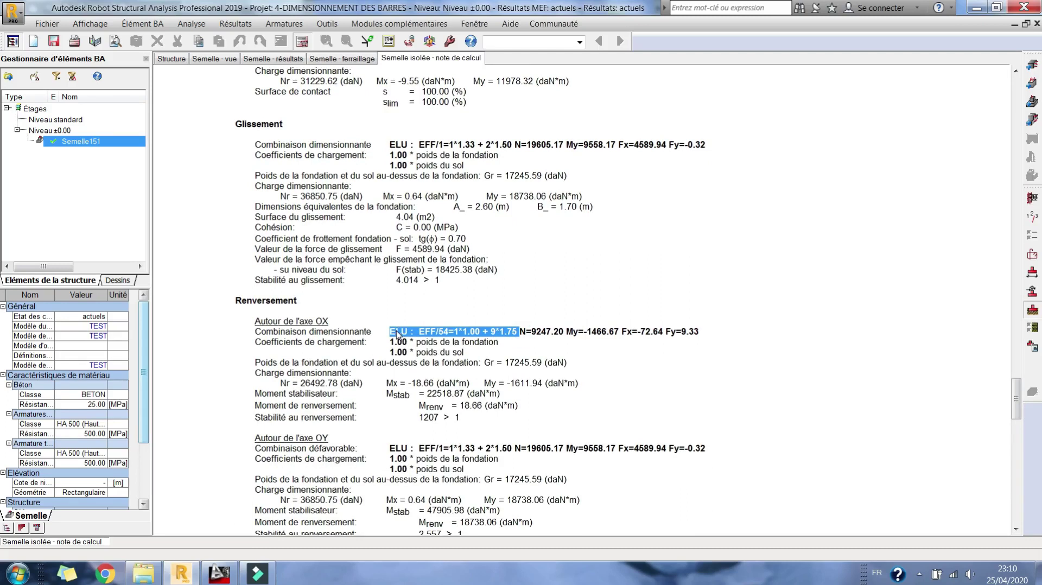
scroll(398, 334, up, 1)
drag(498, 312, 205, 156)
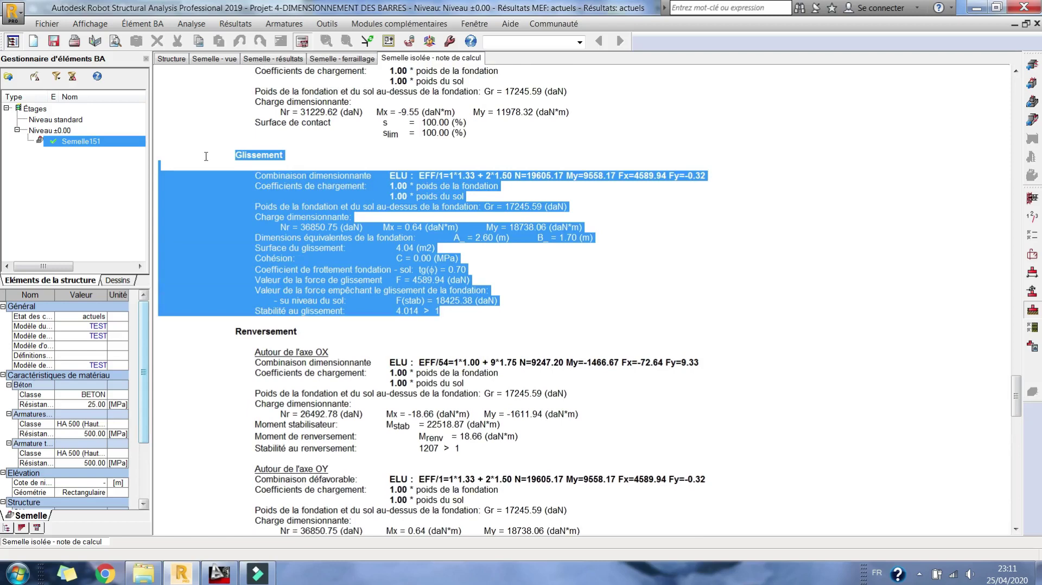
click(480, 332)
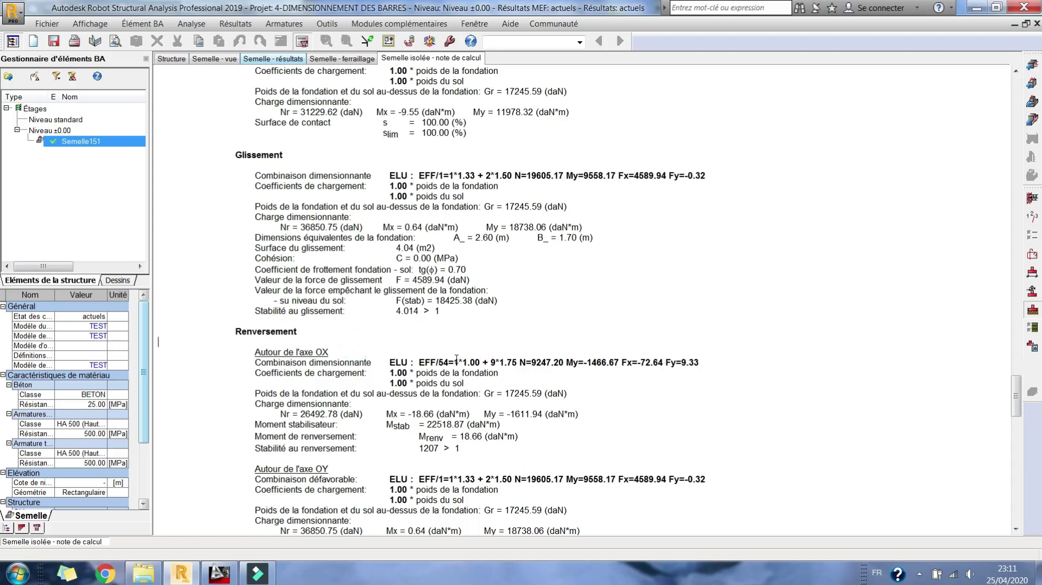
Step: Look back over the sliding, uplift and soil failure stress sections of the calculation note
scroll(446, 358, up, 3)
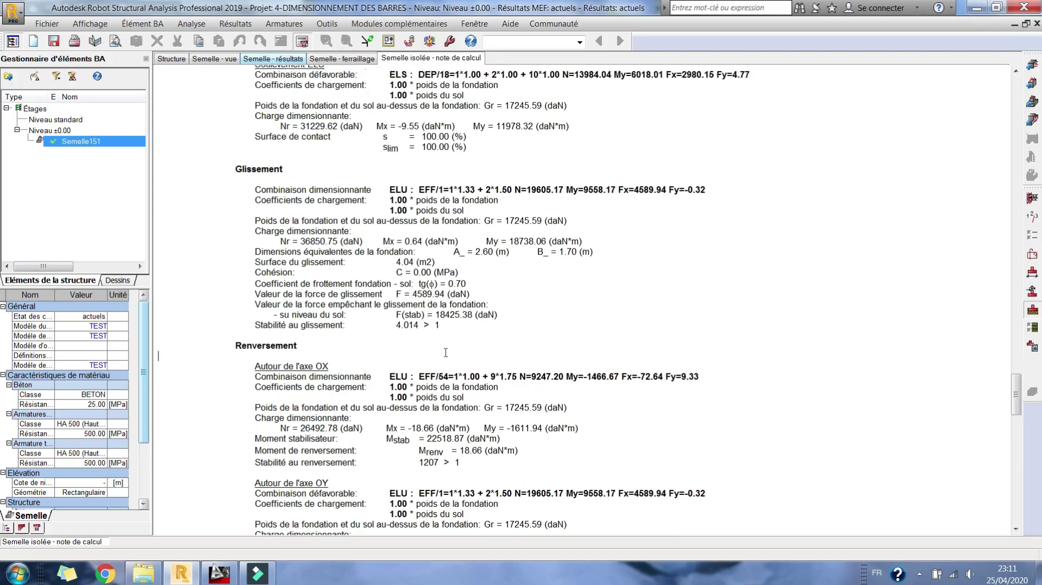
scroll(374, 267, up, 3)
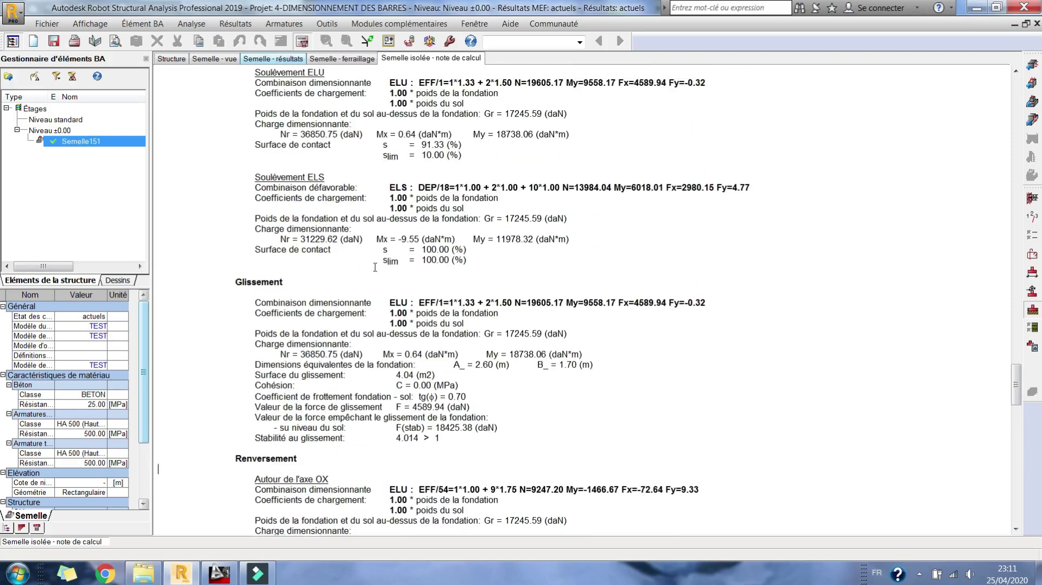
scroll(388, 275, up, 3)
scroll(430, 289, up, 3)
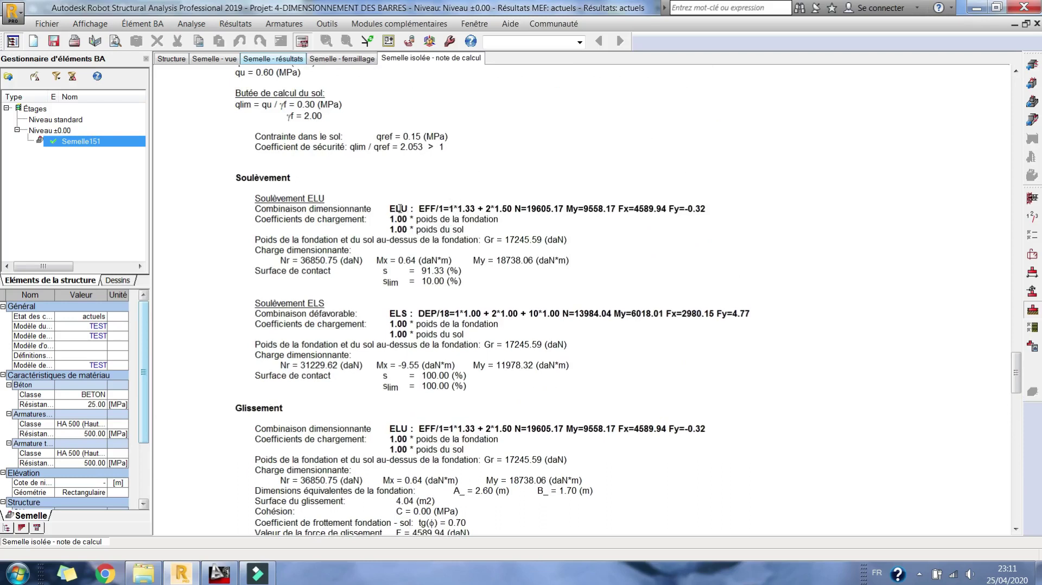
scroll(446, 212, up, 4)
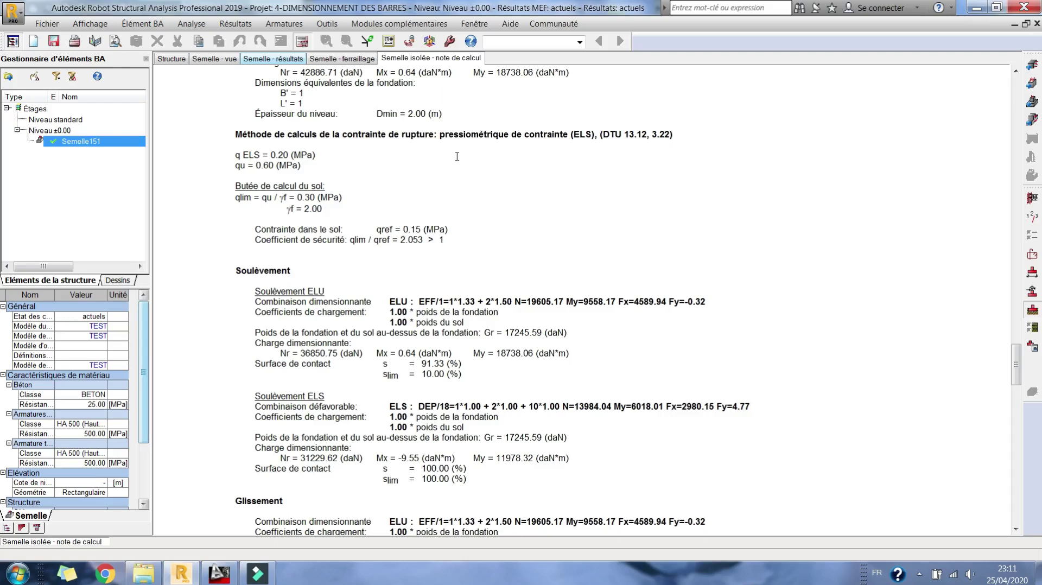
scroll(457, 157, up, 2)
scroll(467, 157, down, 7)
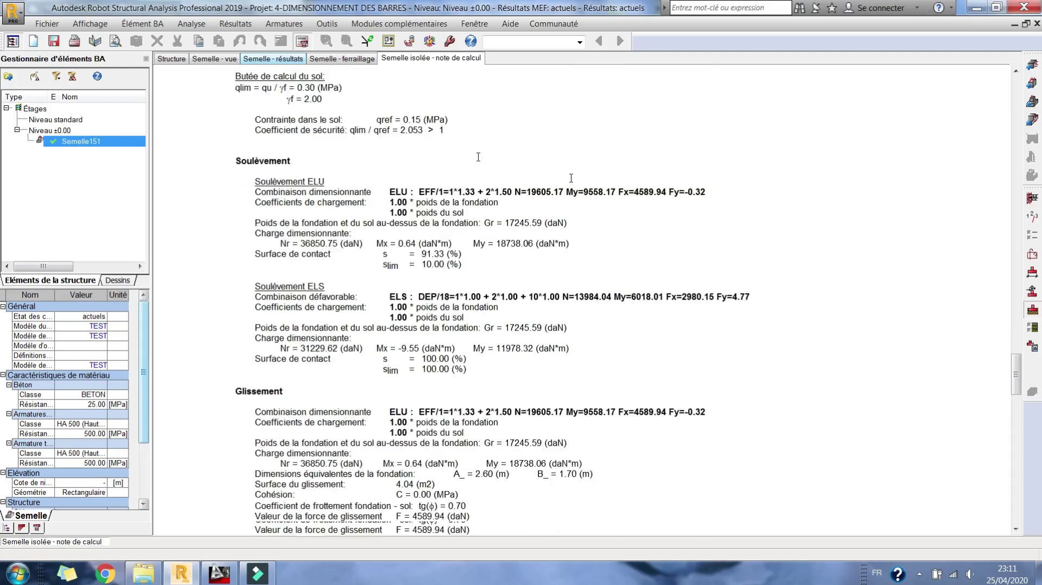
scroll(479, 157, down, 6)
Step: Generate the footing's execution drawing from its reinforcement view and save it as the DXF file 1-Massif poteaux
click(332, 59)
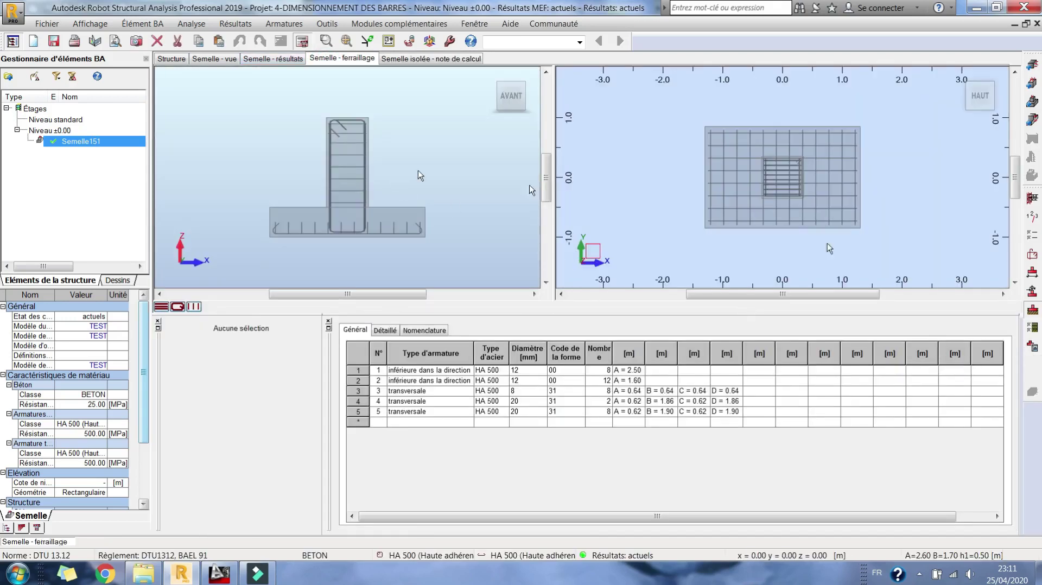
click(1031, 347)
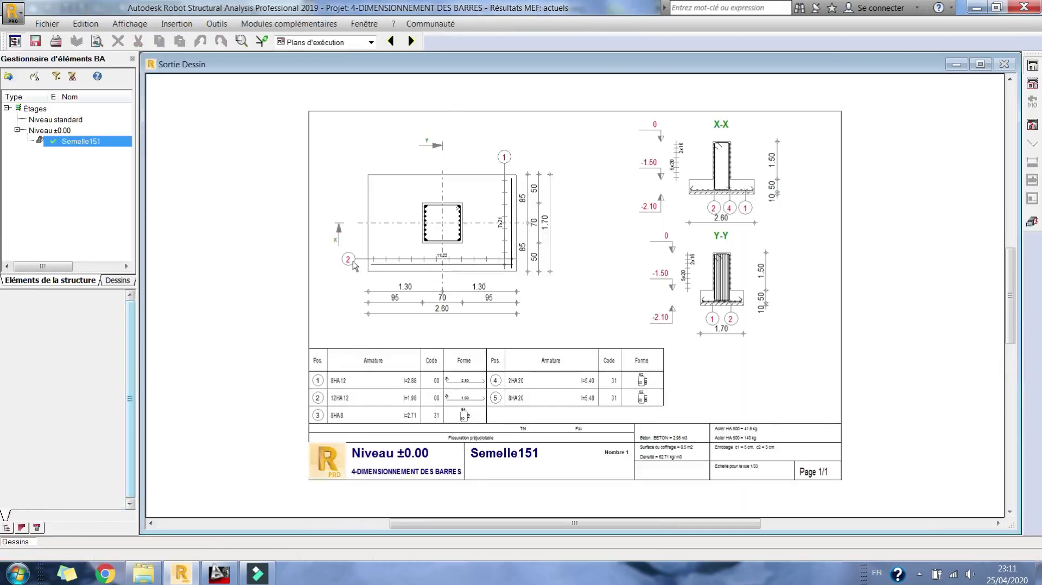
click(47, 24)
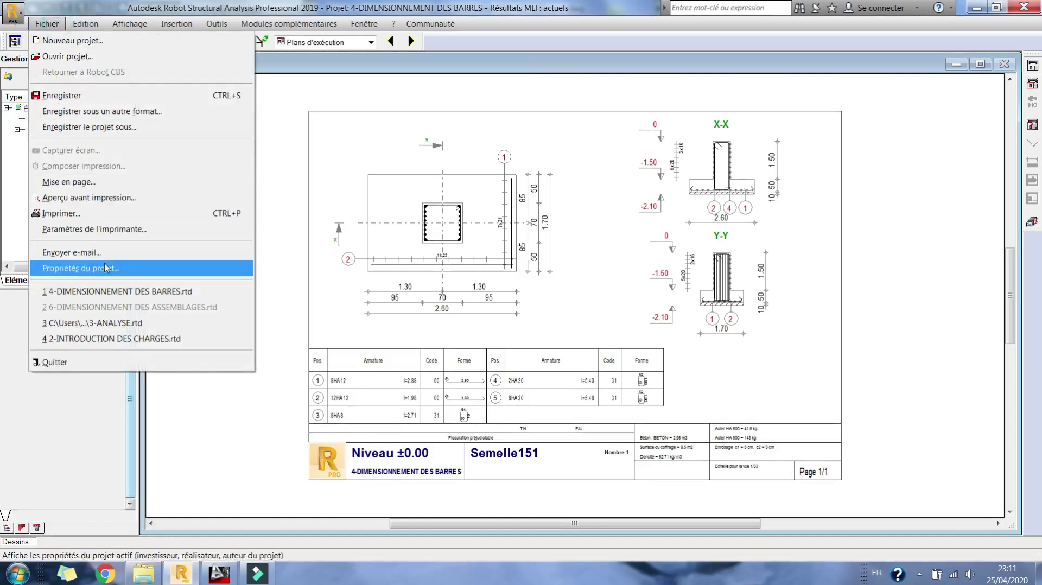
click(108, 111)
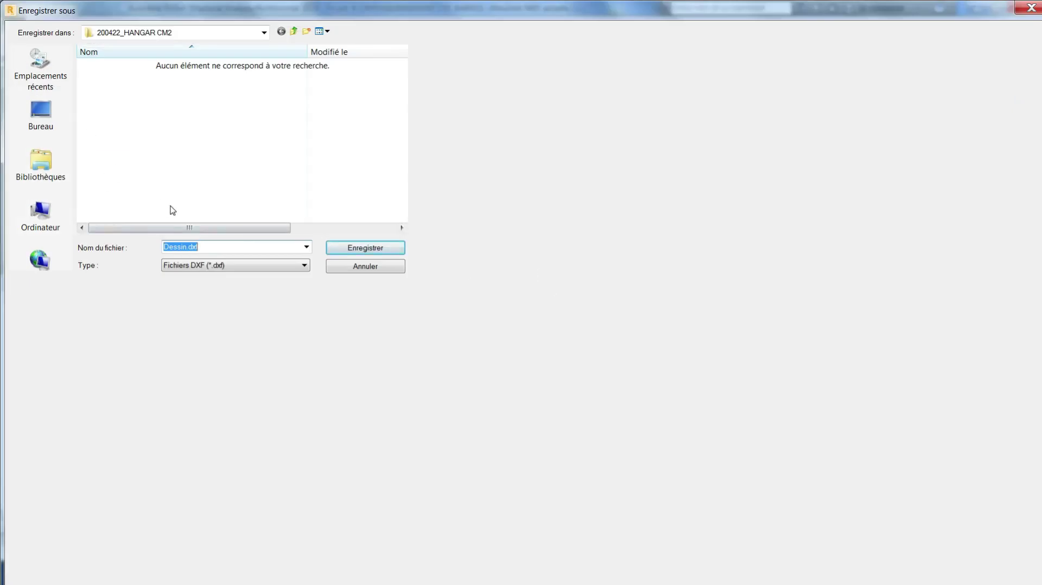
text(1-)
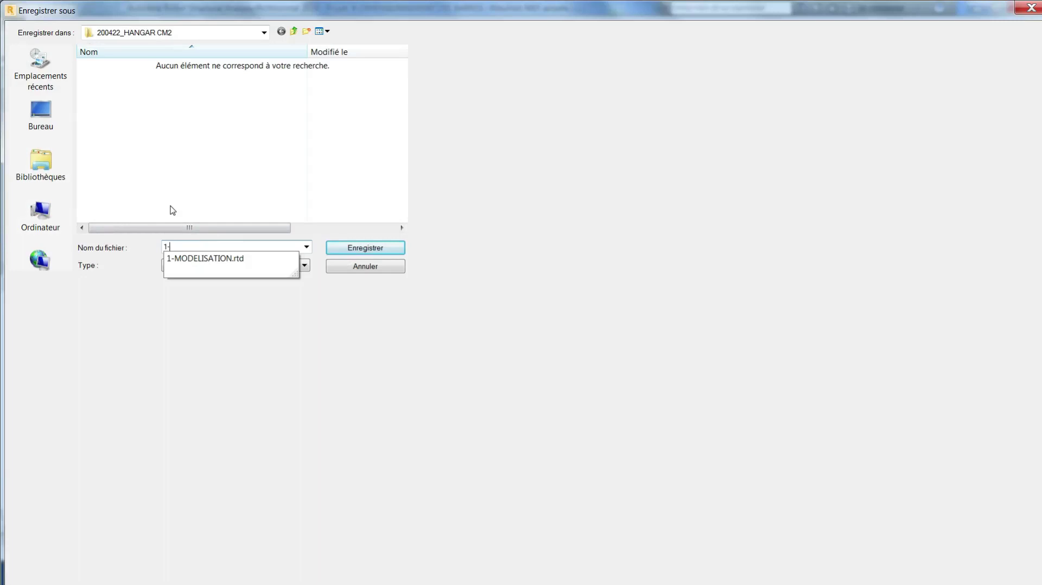
text(Massi)
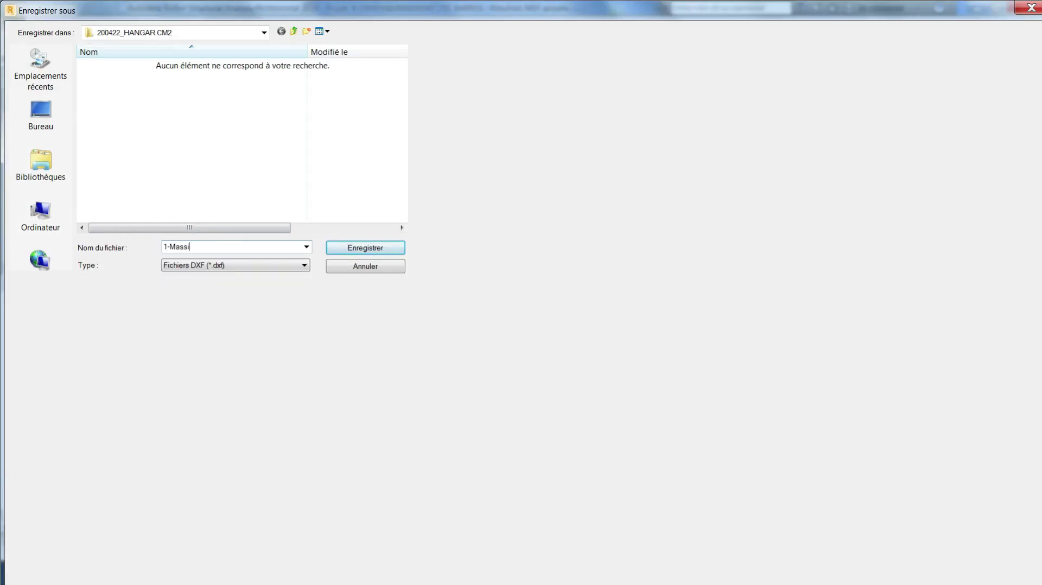
text(f poteaux)
key(Return)
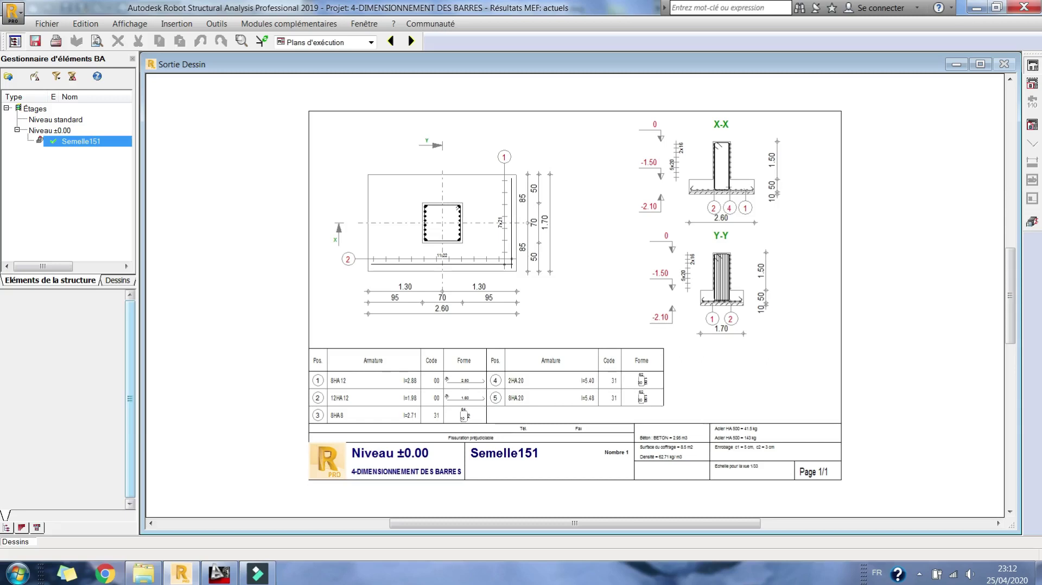
click(252, 578)
click(251, 578)
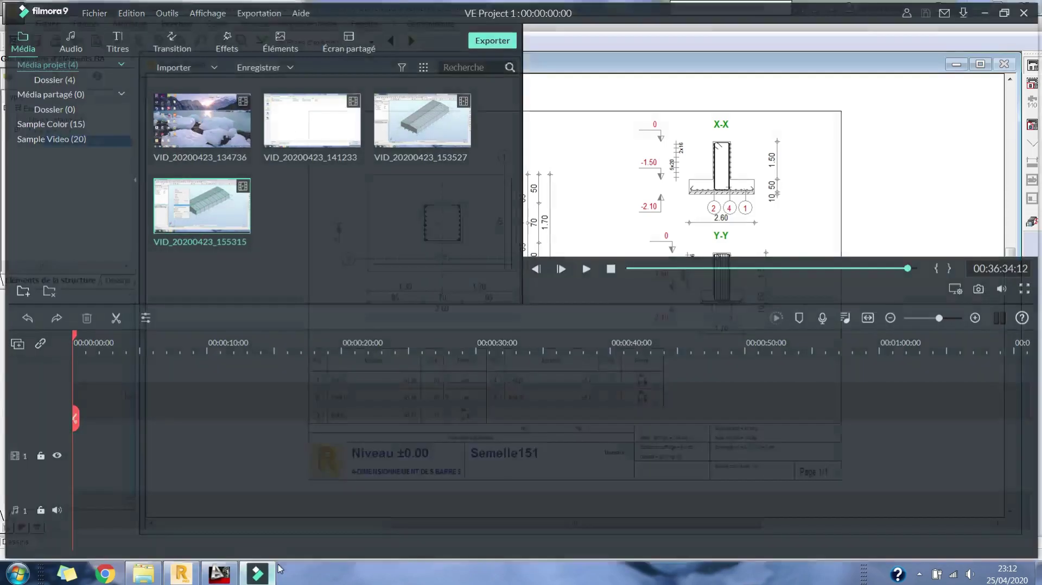
click(919, 574)
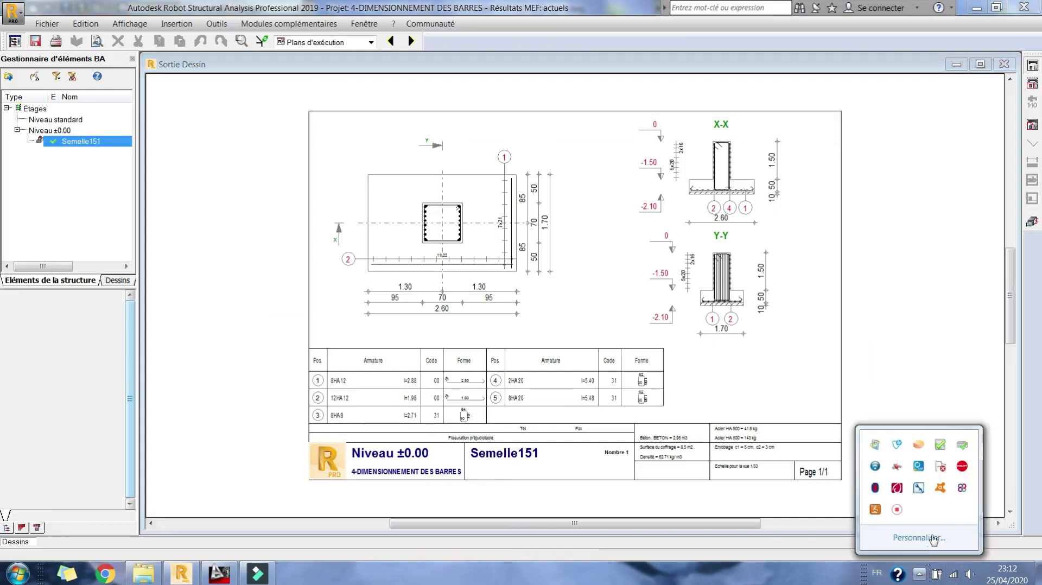
click(896, 510)
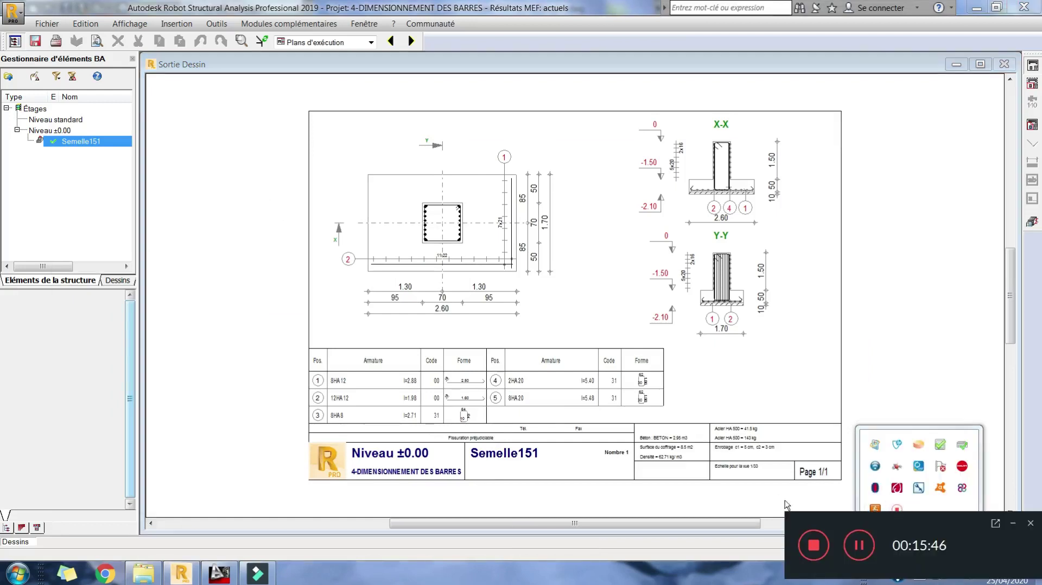
click(333, 40)
click(328, 49)
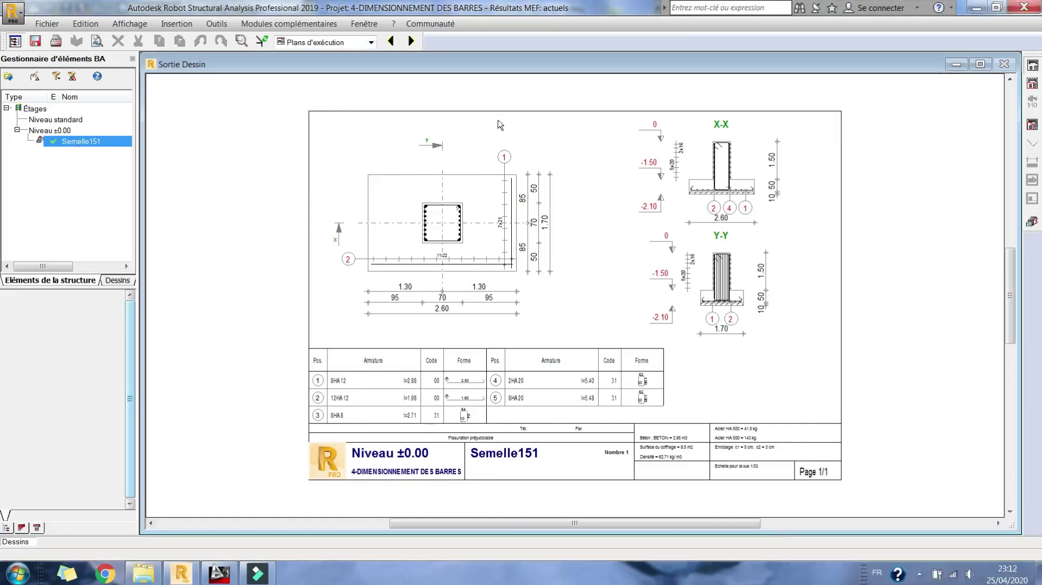
Step: Return to the structure model and generate another column's isolated footing with the manual combinations, leaving only the new footing selected
click(73, 142)
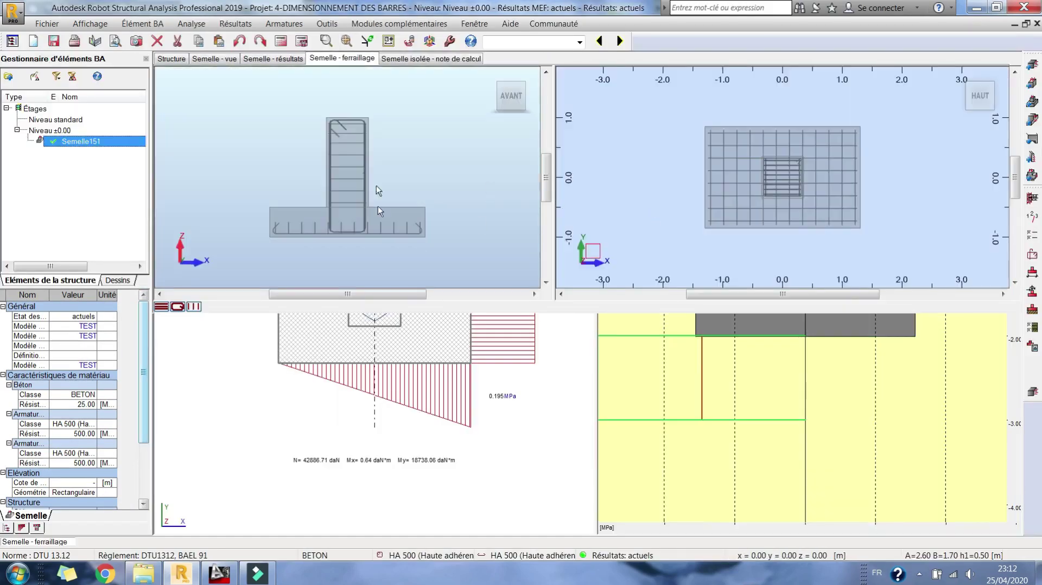
click(920, 574)
click(920, 574)
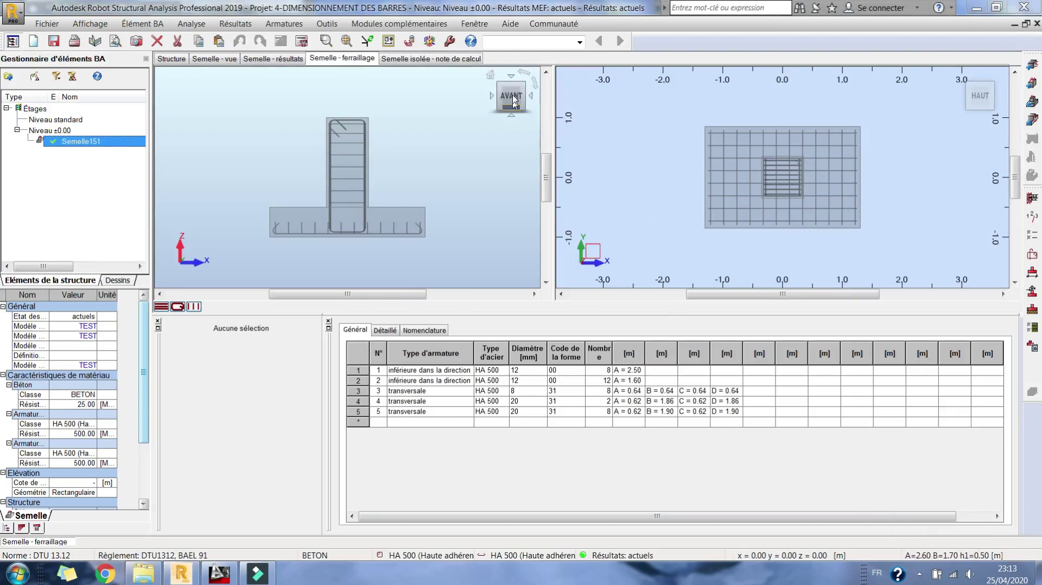
click(531, 42)
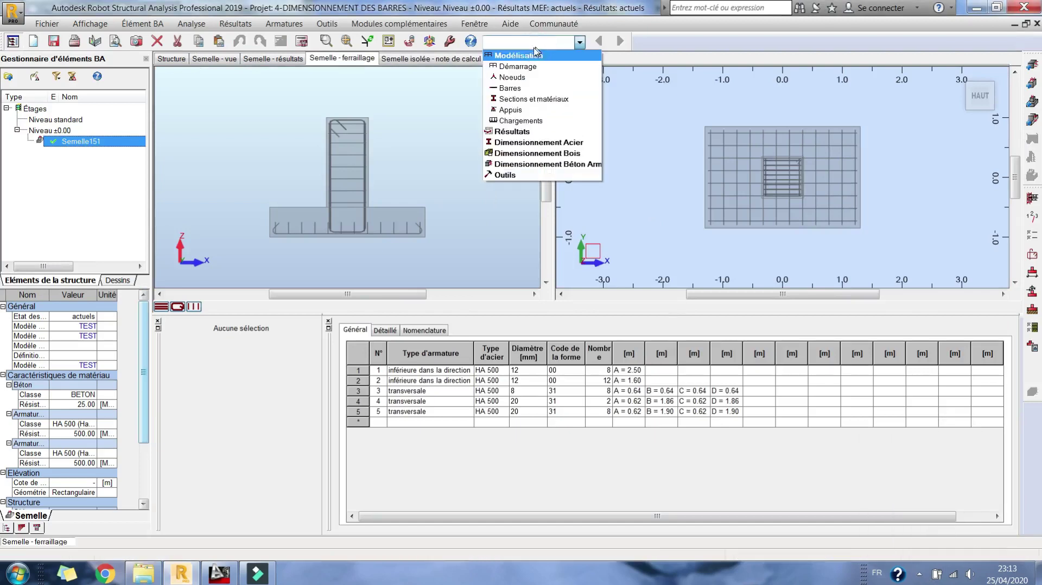
click(181, 63)
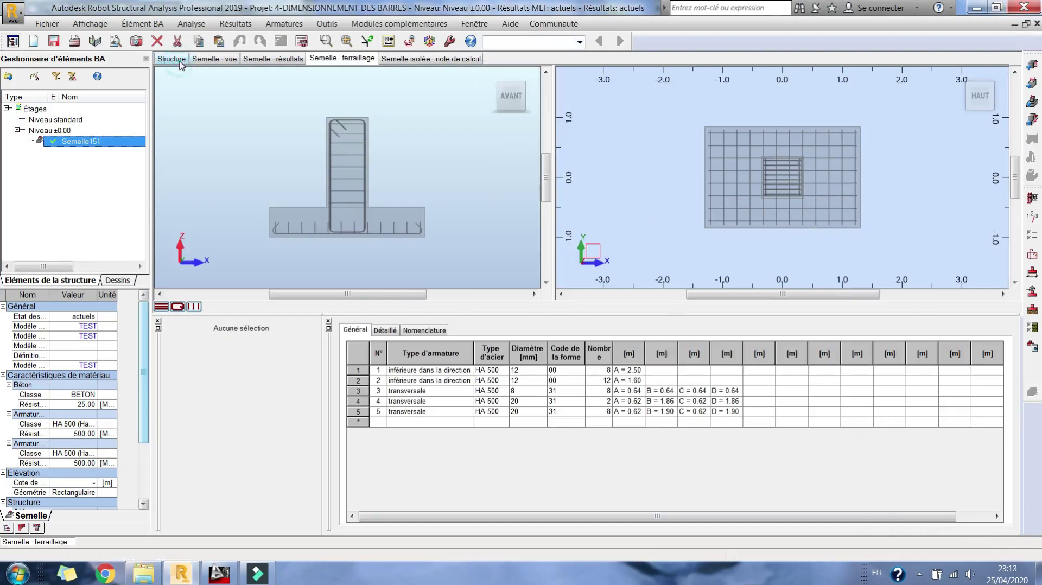
click(211, 65)
click(172, 59)
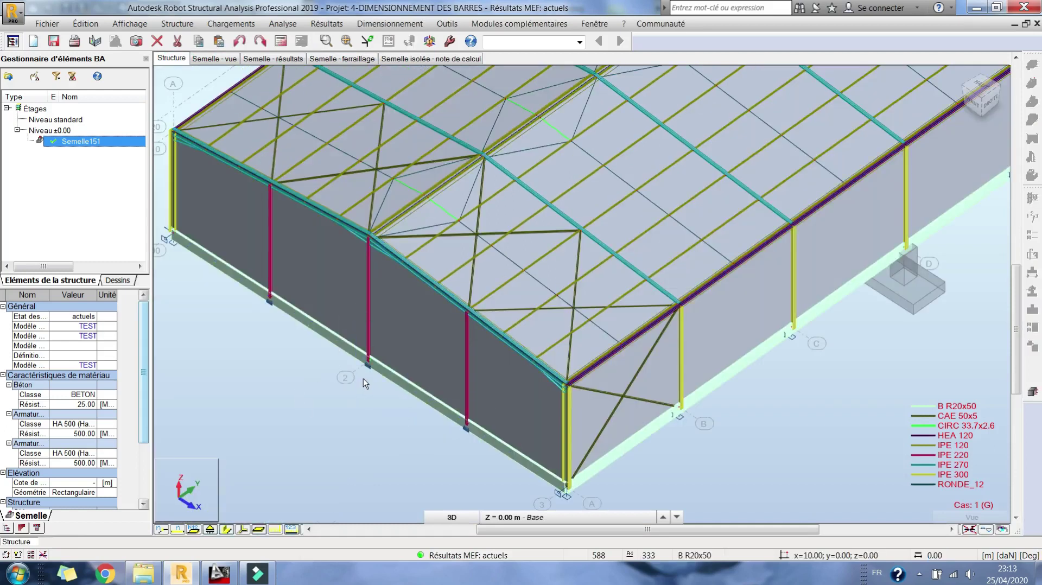
click(1032, 400)
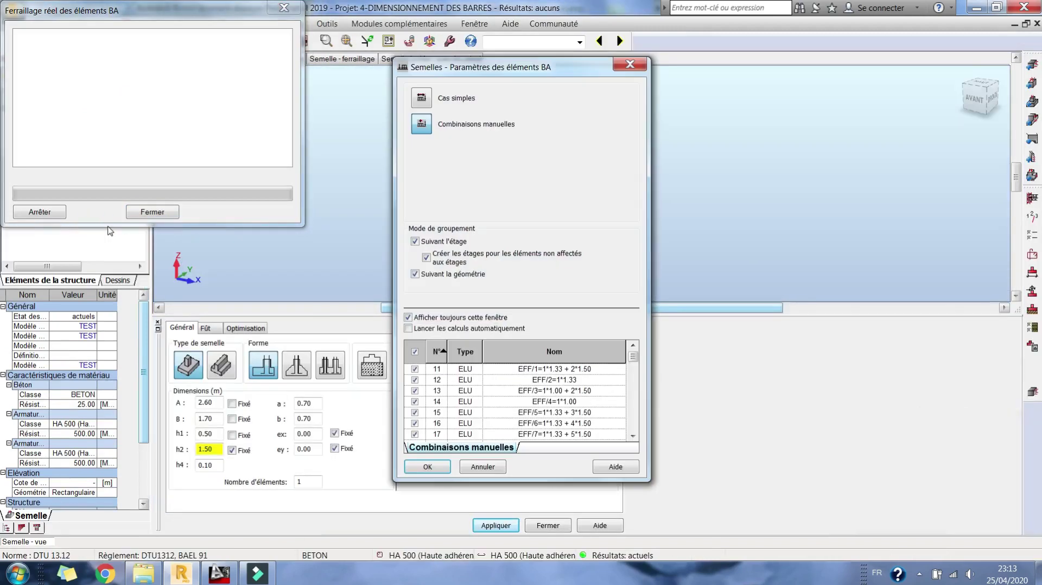
click(426, 470)
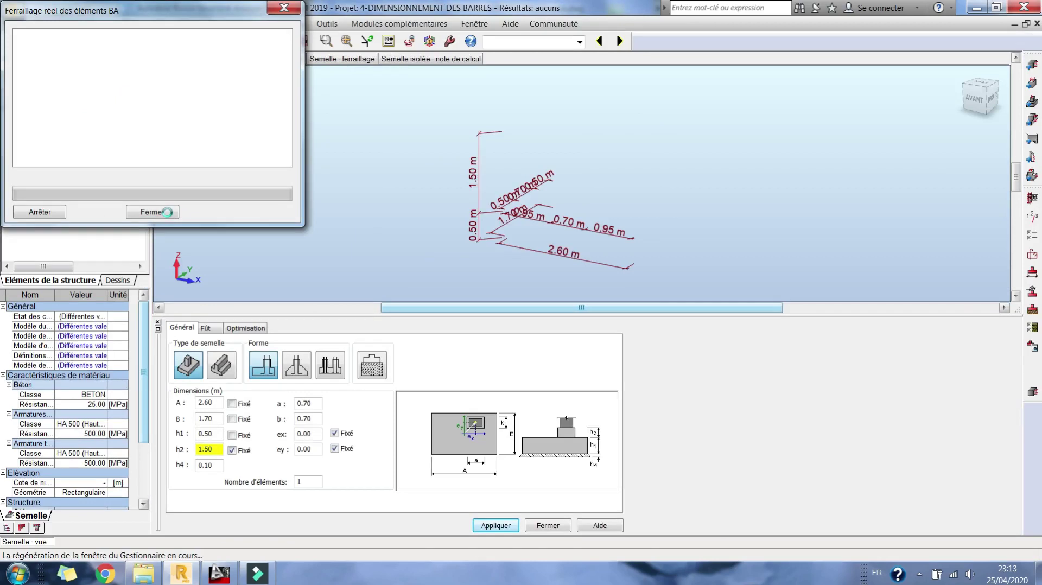
click(90, 154)
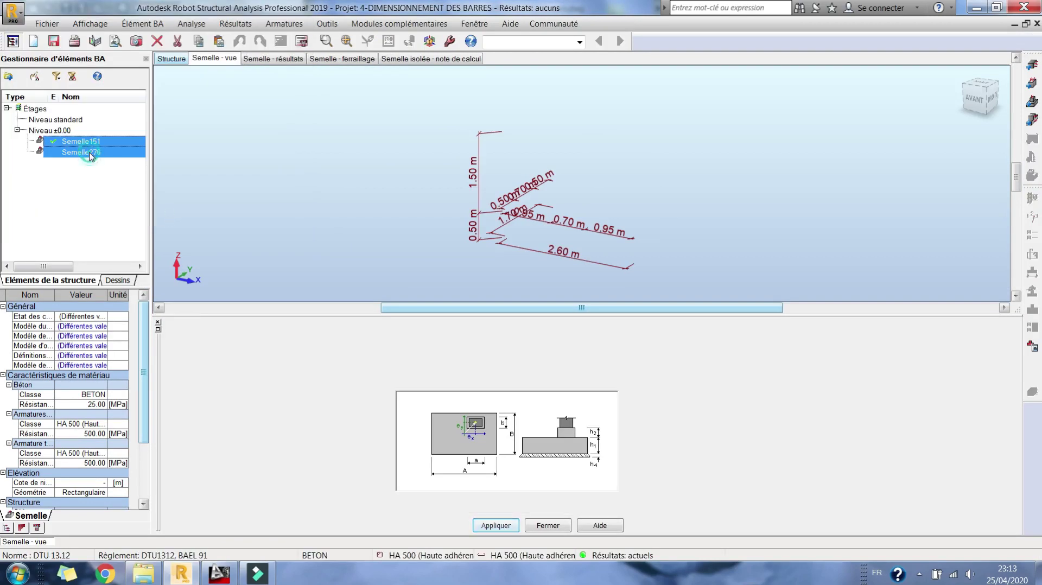
Step: Set the new footing's shaft section a and b to 0.5 m and fix its height h2 at 1.5 m
click(334, 448)
click(335, 433)
drag(313, 419, 298, 419)
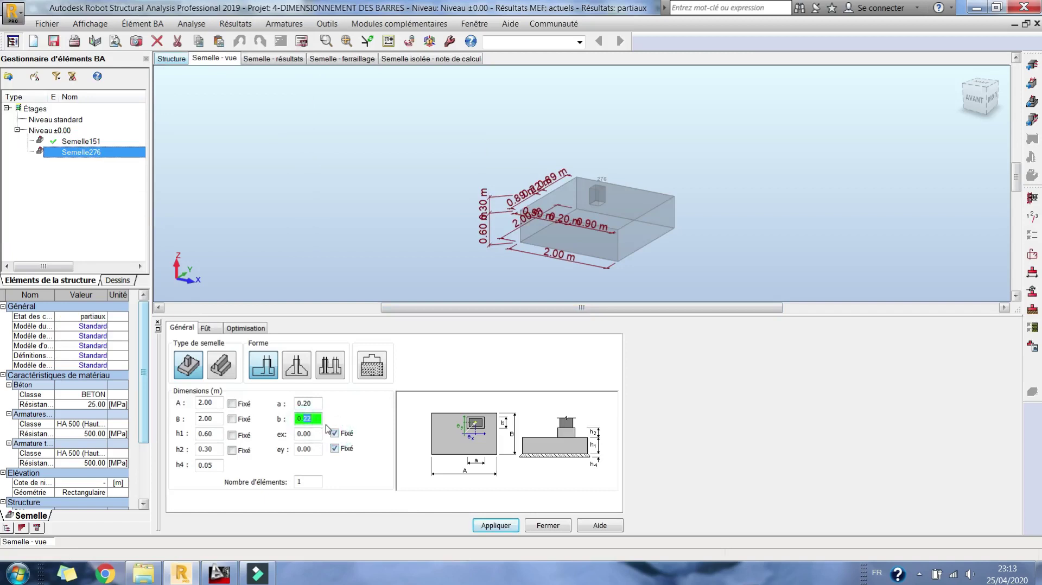
double_click(303, 404)
text(0.5)
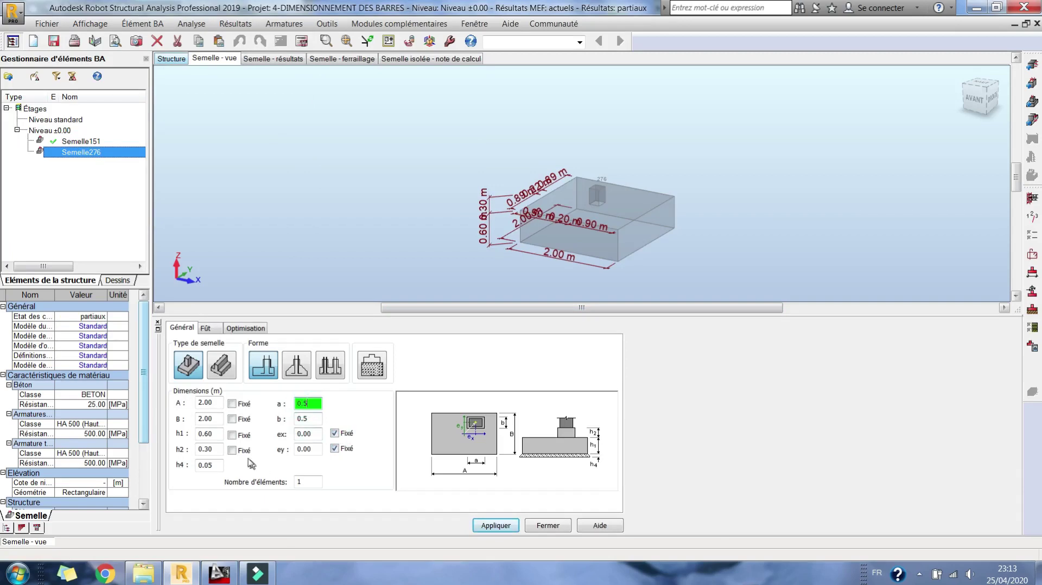
click(231, 450)
double_click(207, 450)
text(1.5)
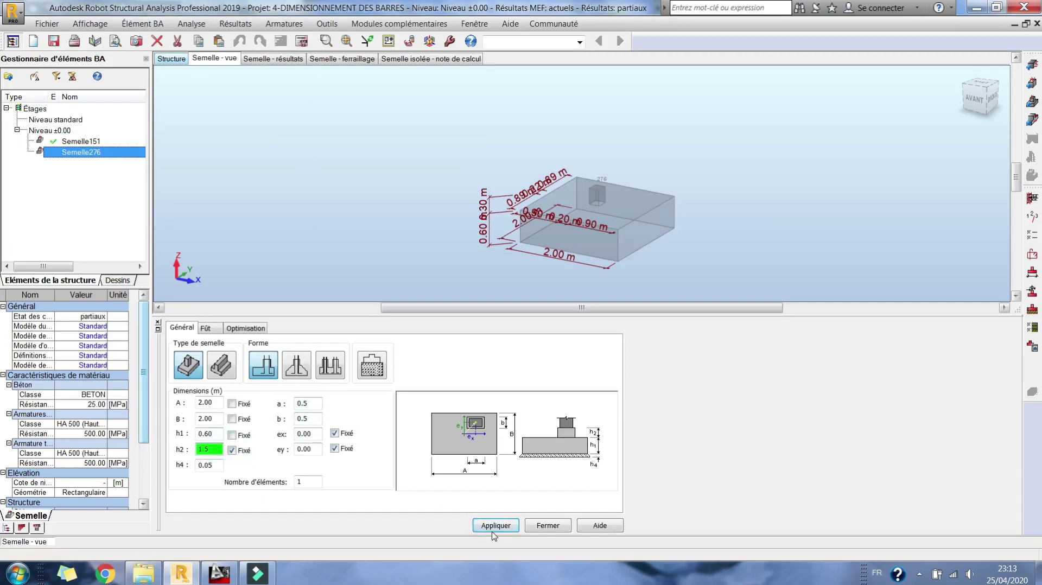
click(493, 530)
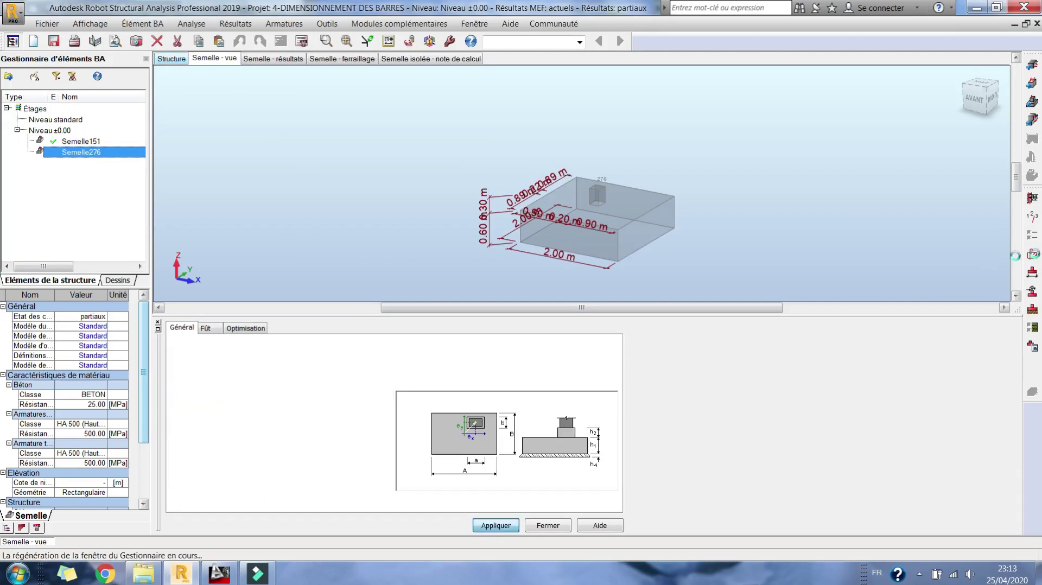
Step: Assign the TEST template to the new footing's storey parameters
click(1034, 218)
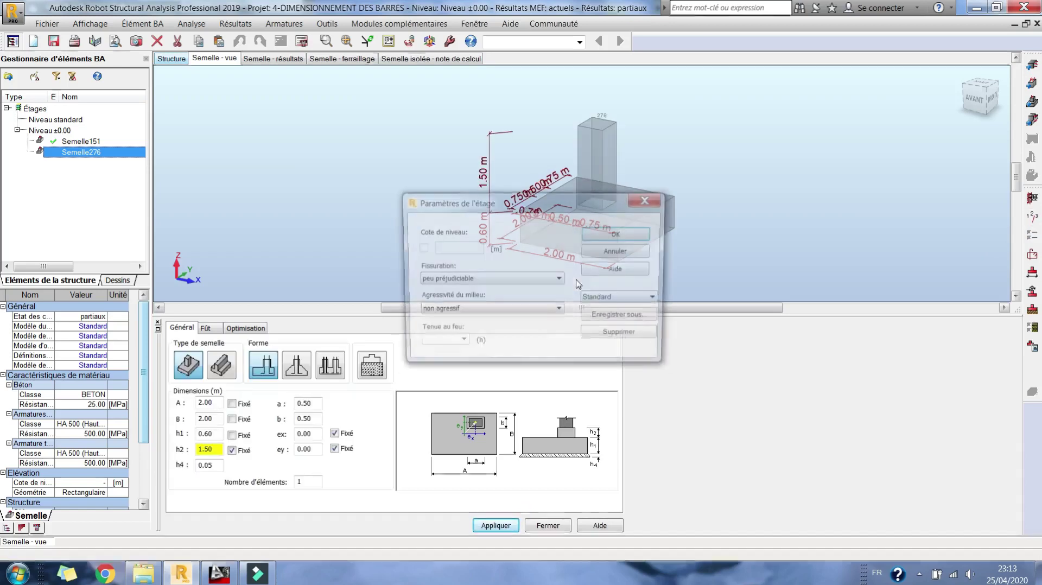
click(616, 297)
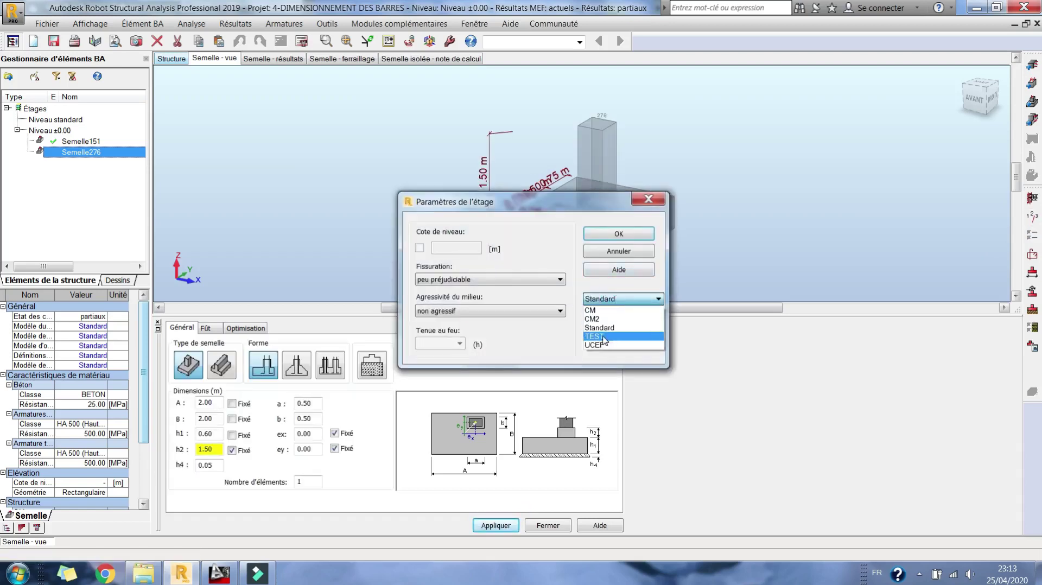
click(606, 342)
click(614, 301)
click(613, 301)
click(619, 234)
Step: Assign the TEST template to both the footing's calculation options and its reinforcement layout
click(1027, 248)
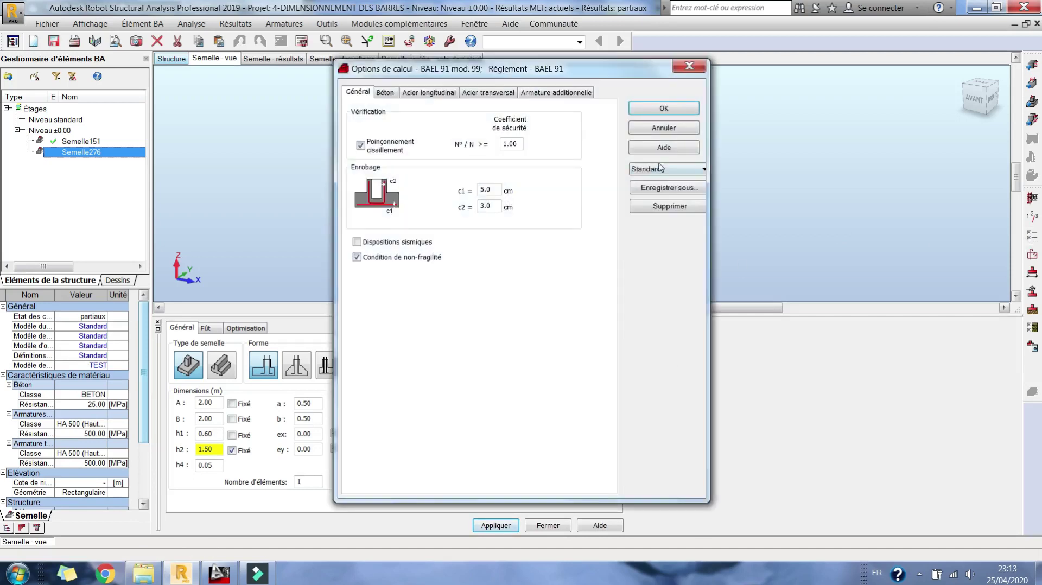
click(660, 168)
click(645, 204)
click(651, 108)
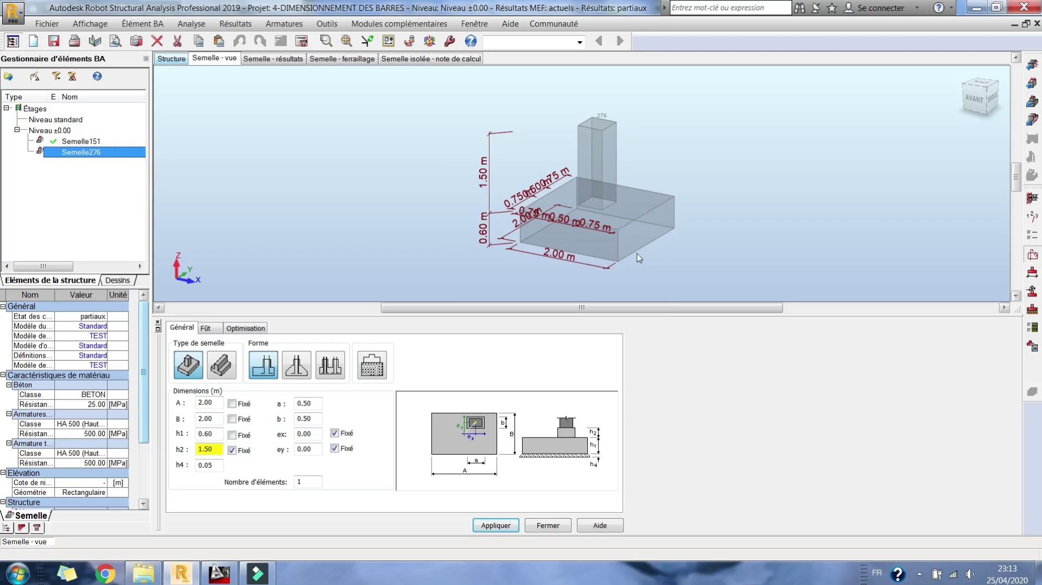
click(658, 240)
click(628, 269)
click(640, 169)
Step: Adjust the soil stress qu in the footing's geotechnical options, under the stress-based pressuremeter method
click(1031, 292)
click(426, 229)
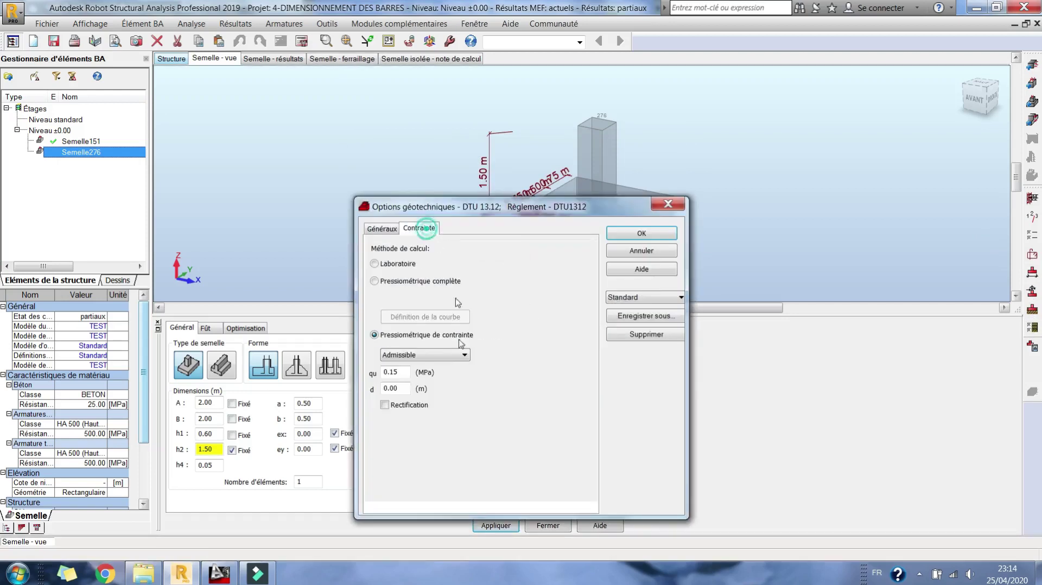
click(423, 355)
click(392, 371)
double_click(406, 374)
click(642, 251)
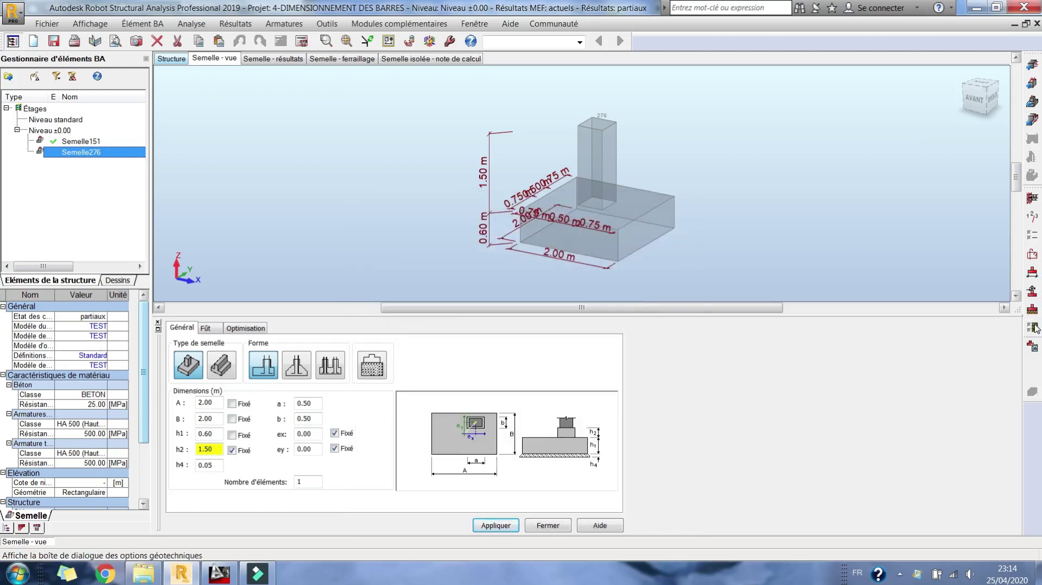
Step: Change the soil layer beneath the new footing to Sables et graves and apply the soil parameters
click(1033, 309)
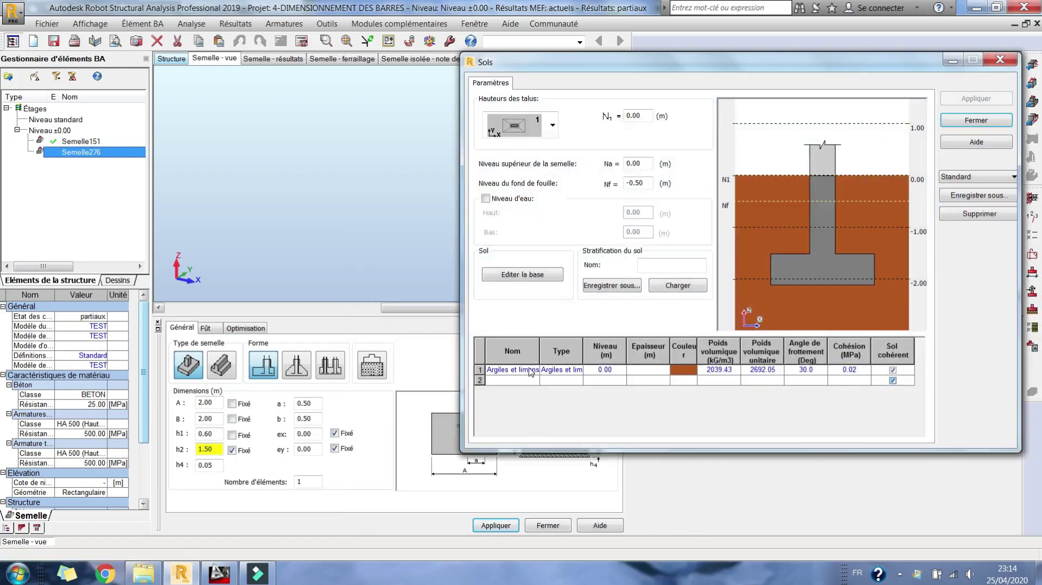
click(535, 369)
scroll(524, 421, down, 5)
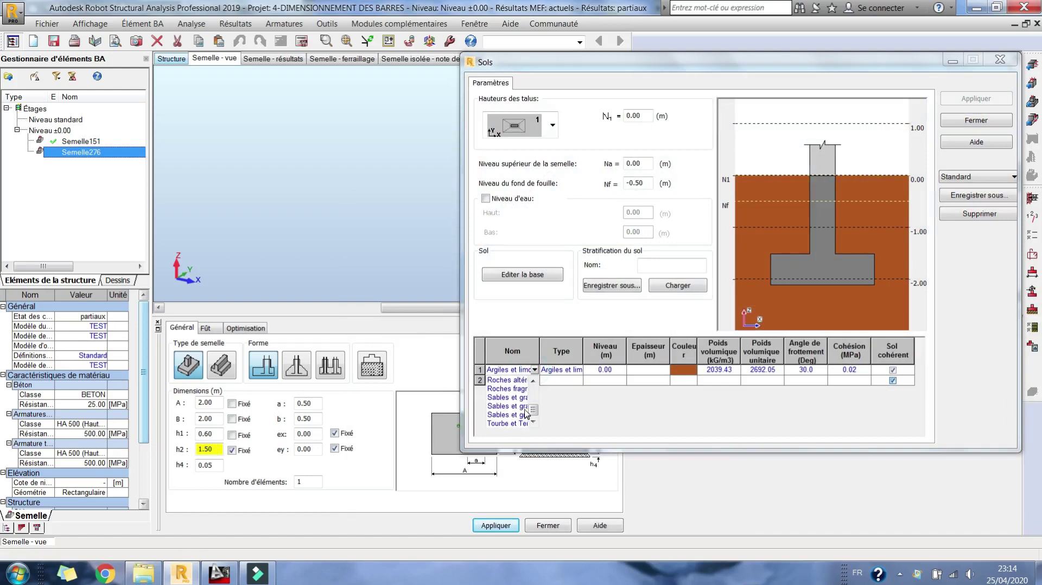
click(510, 406)
click(738, 370)
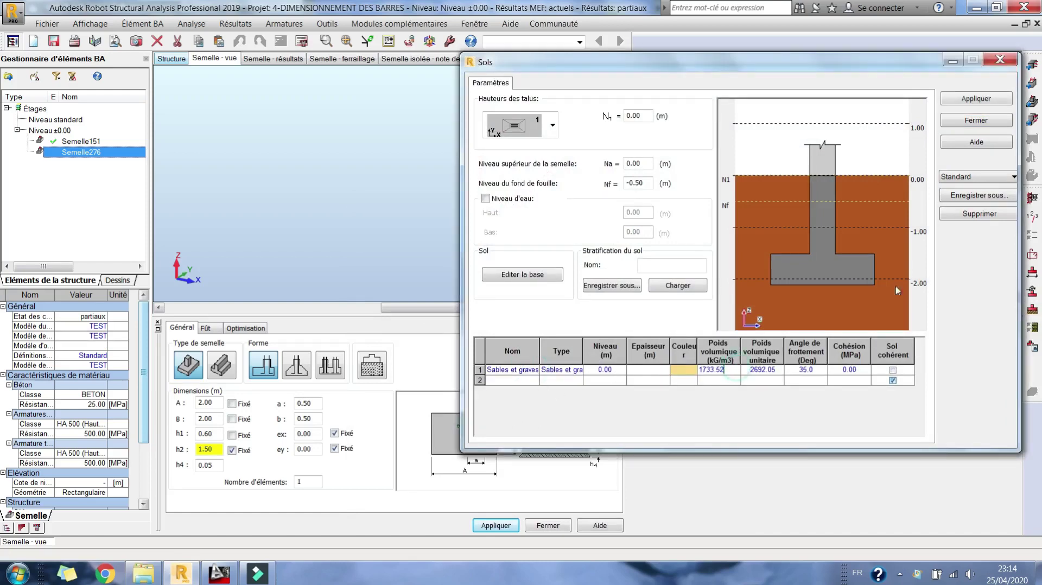
click(981, 101)
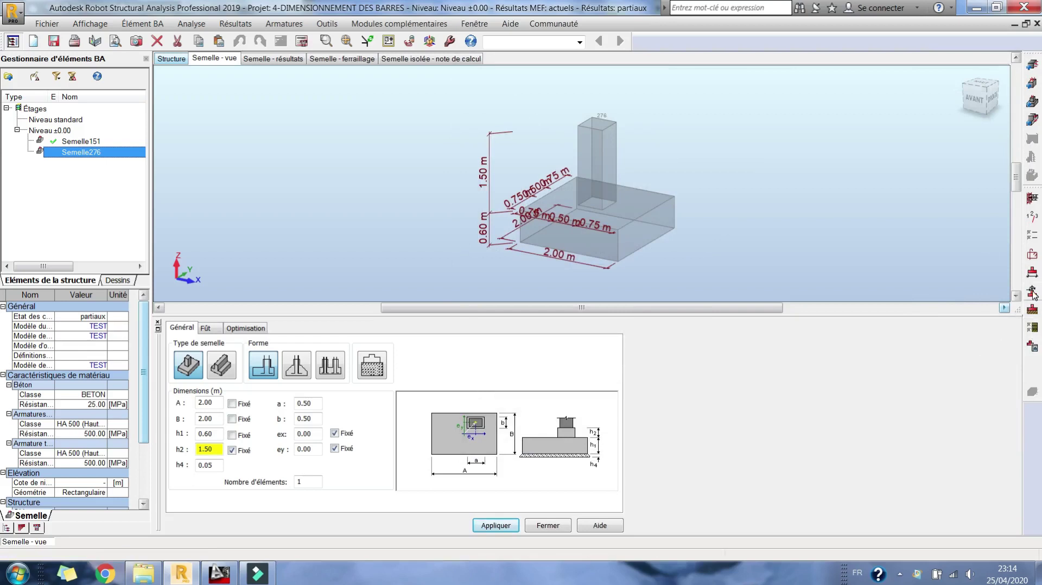
Step: Recheck the TEST reinforcement layout, calculate the new footing Semelle276 and inspect its optimised dimensions
click(1032, 257)
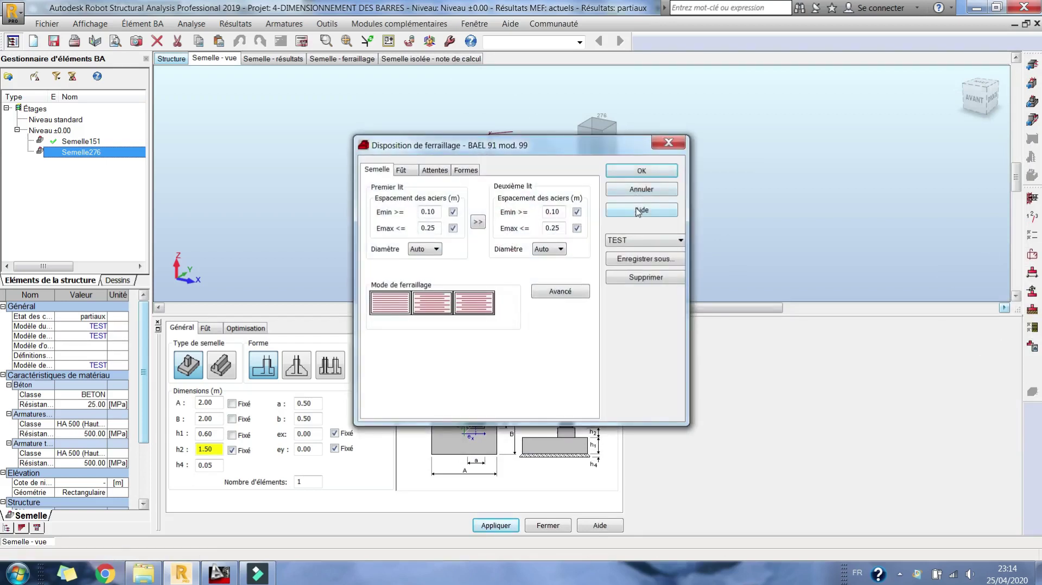
click(641, 189)
click(303, 43)
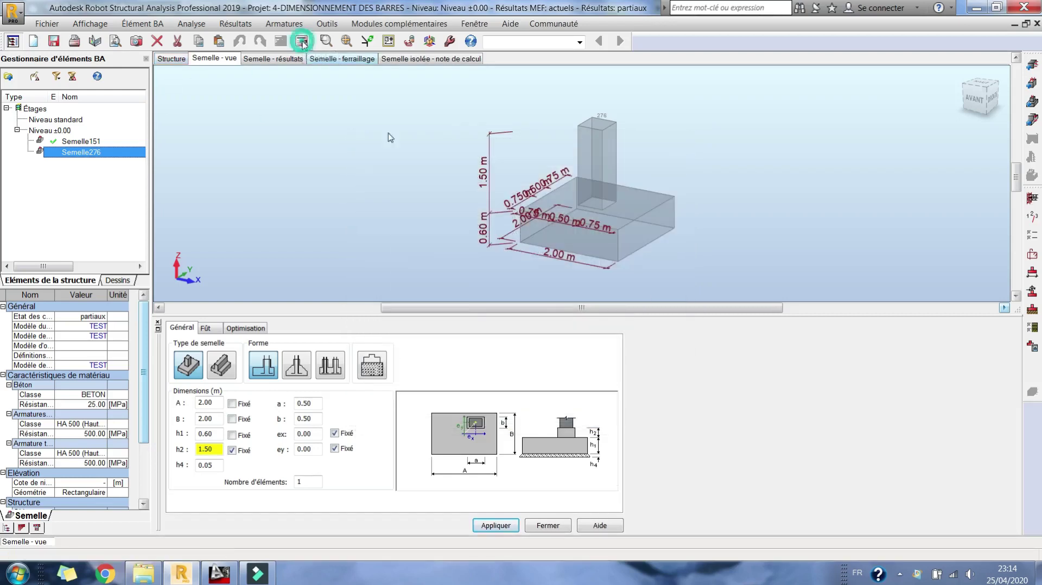
click(570, 350)
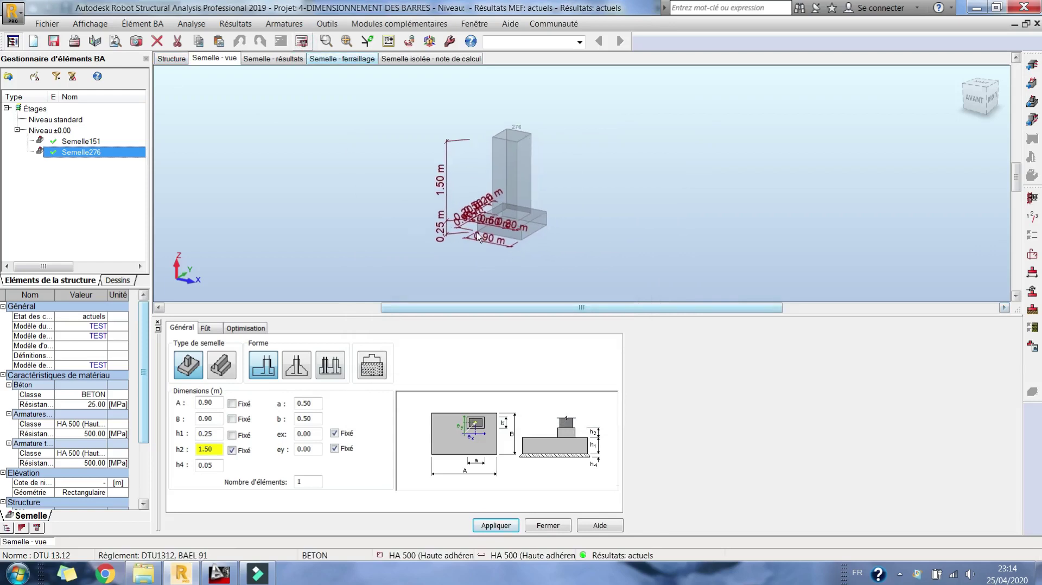
scroll(477, 237, up, 3)
scroll(528, 204, up, 3)
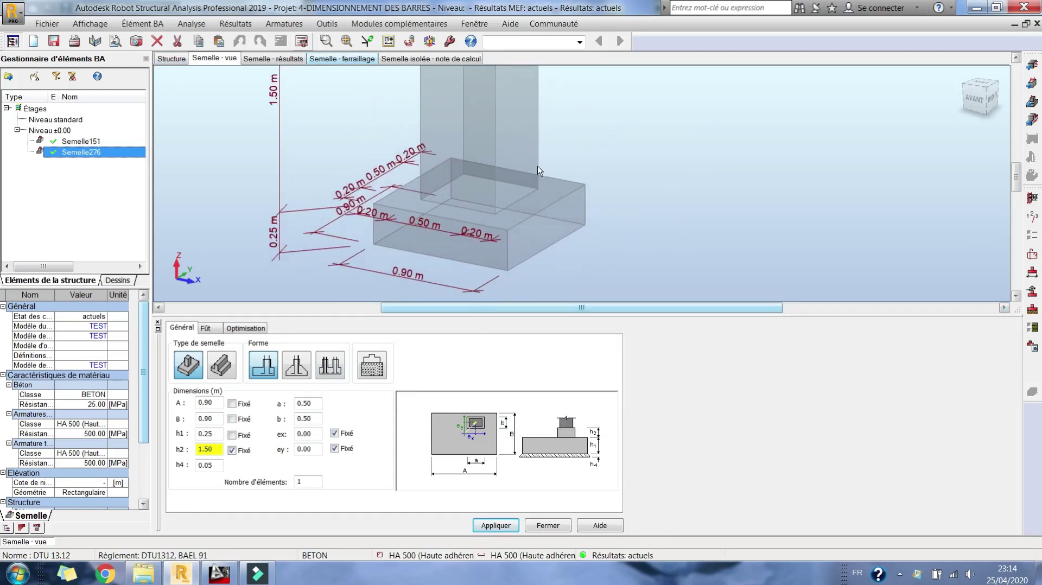
middle_drag(531, 187, 523, 183)
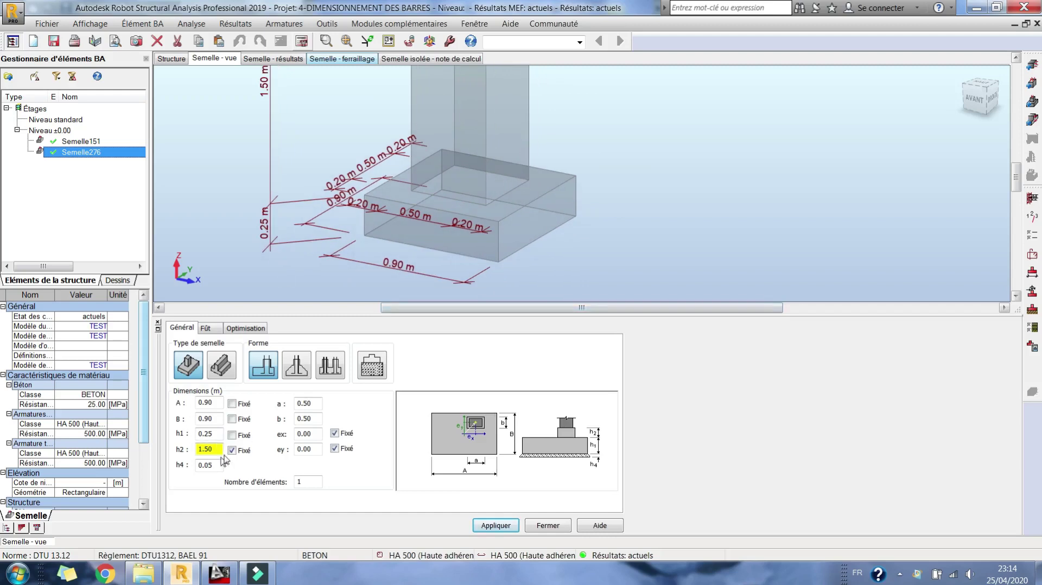
Step: Examine the new footing's reinforcement cage in 3D and select the shaft's U-shaped 20 mm bars to view their properties
click(341, 59)
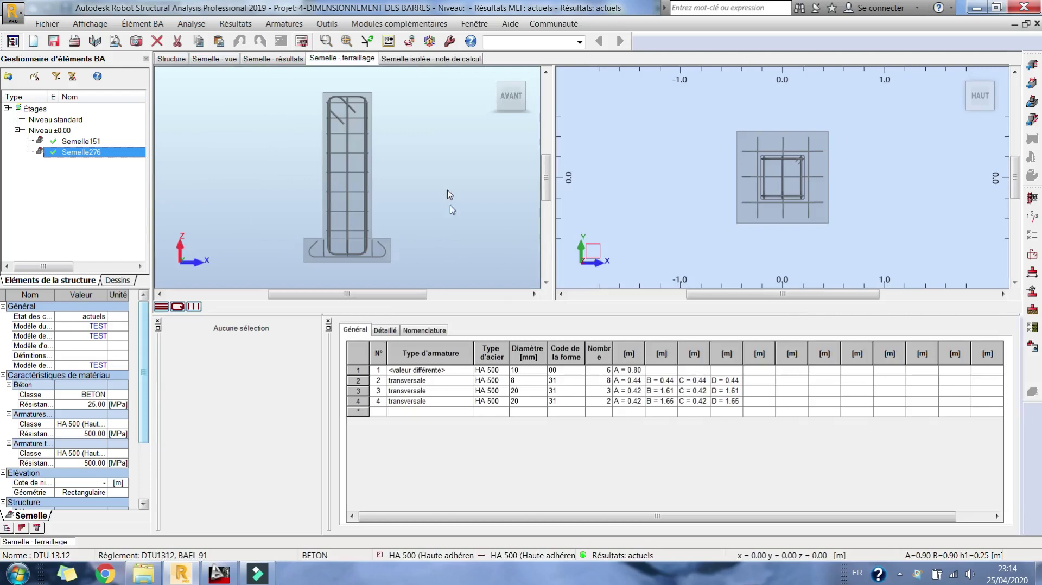
right_click(449, 194)
mouse_move(458, 233)
mouse_move(462, 215)
click(534, 228)
drag(488, 225, 380, 250)
scroll(380, 250, up, 3)
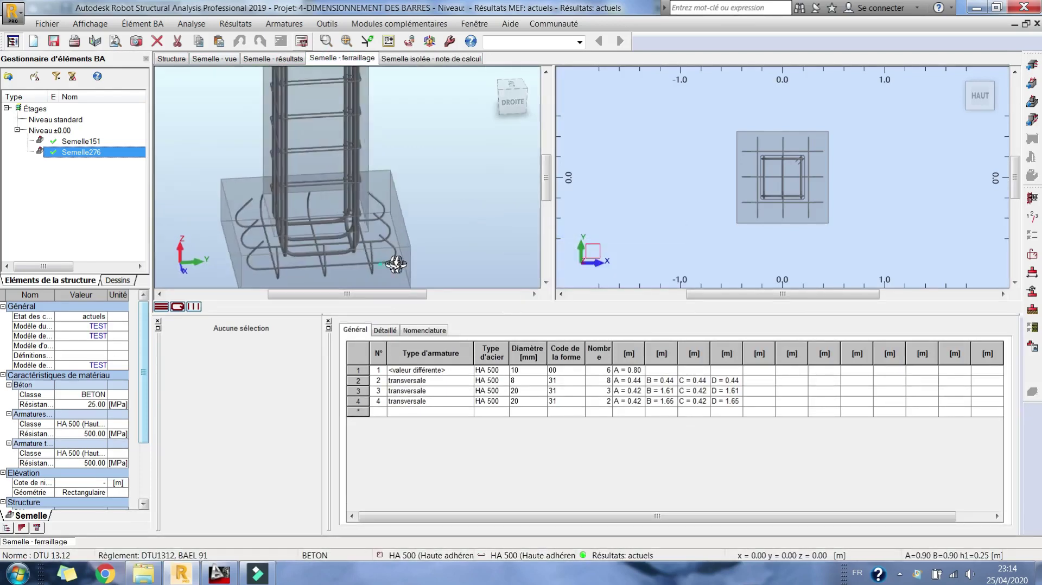
scroll(416, 203, up, 1)
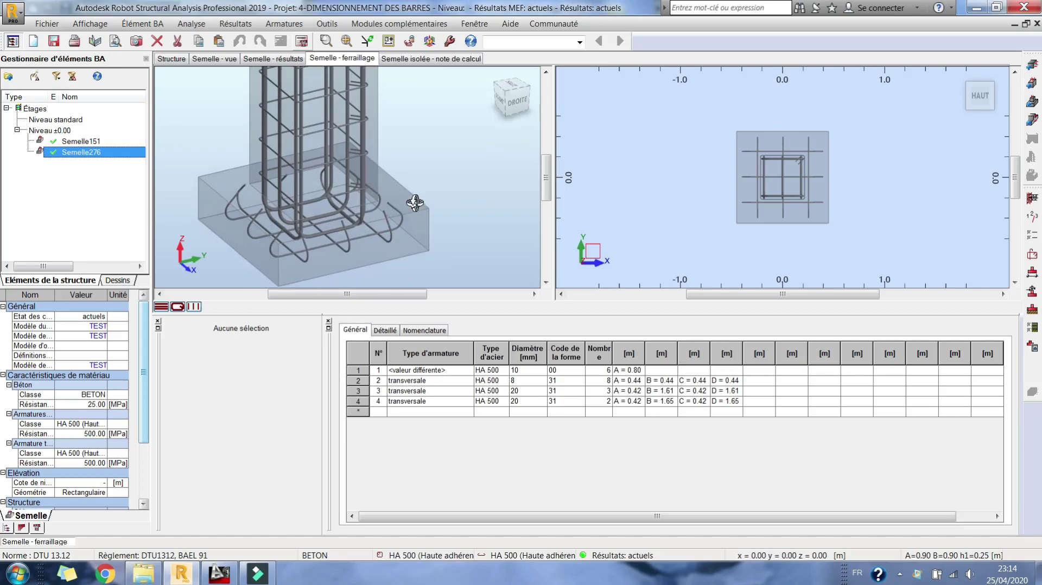
scroll(415, 203, down, 3)
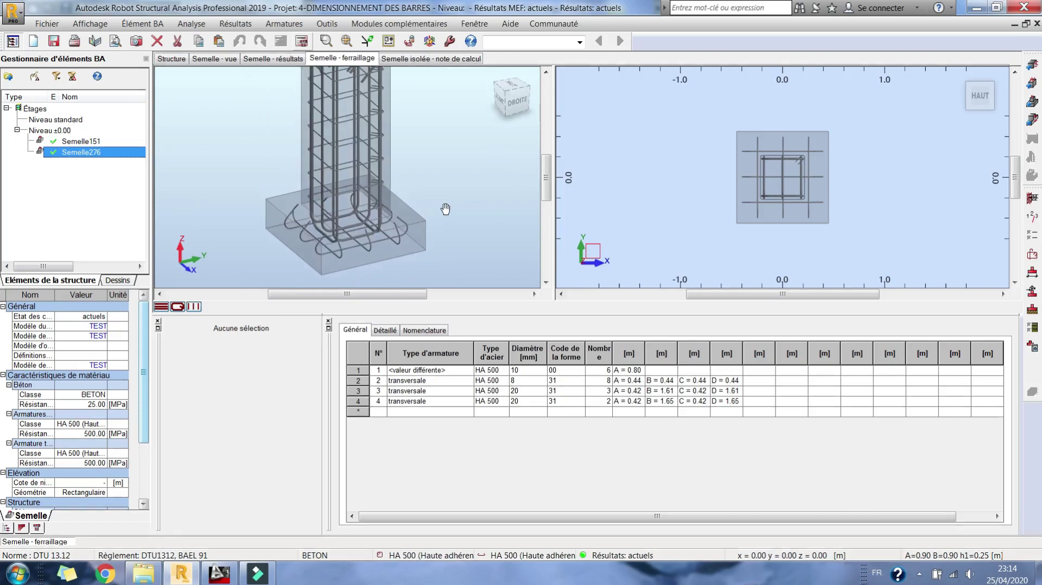
middle_drag(438, 194, 446, 210)
right_click(367, 216)
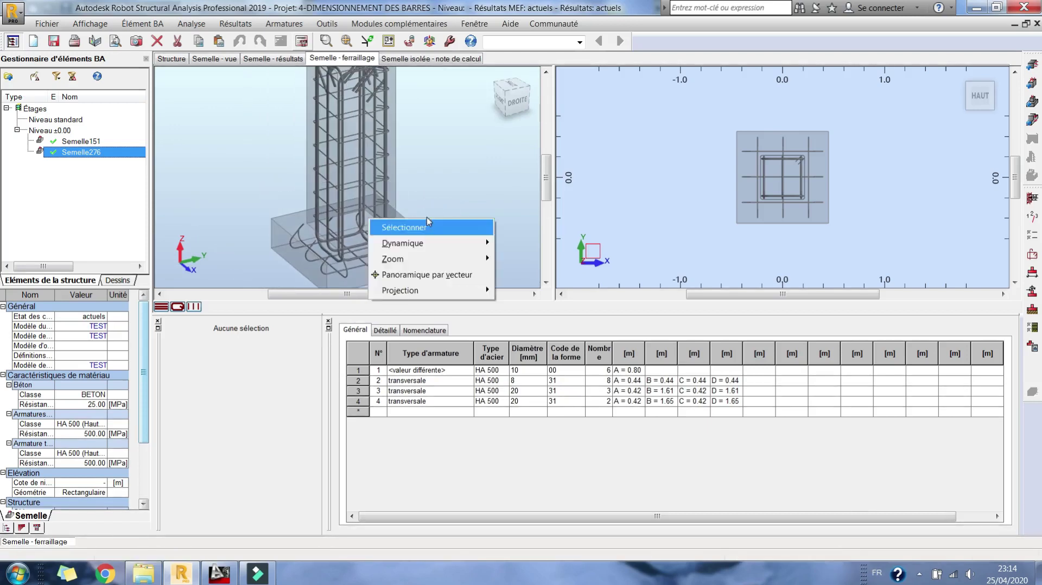
click(390, 221)
click(385, 222)
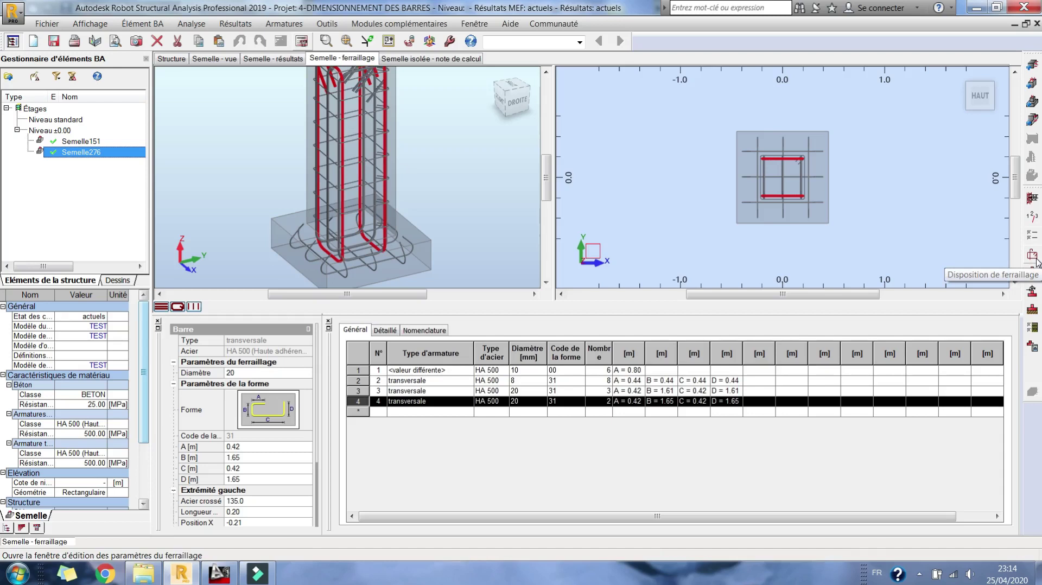
Step: Try a 12 mm diameter for the shaft's d1 bars in the footing's reinforcement layout
click(1031, 254)
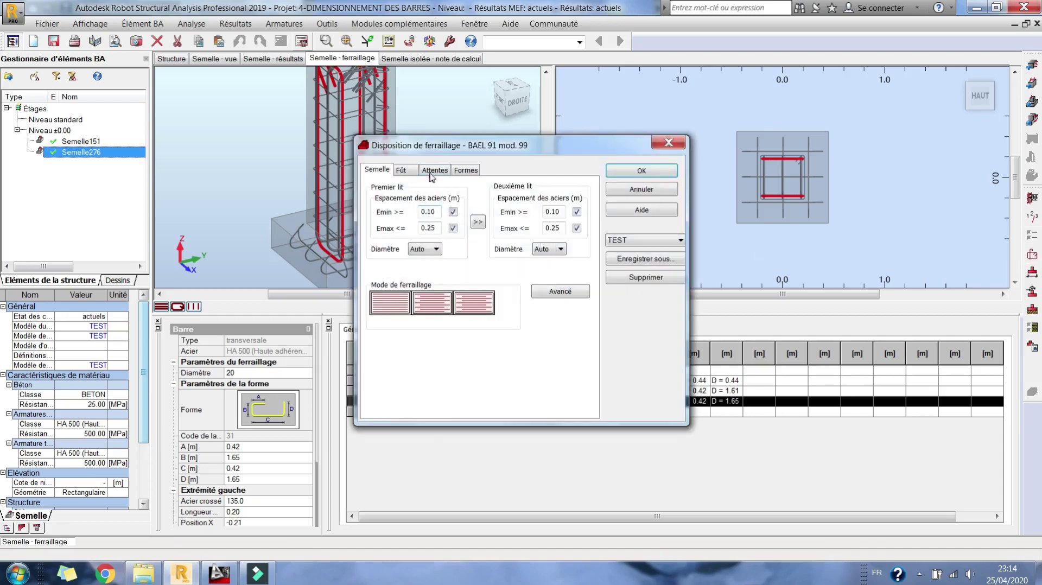
click(431, 170)
click(390, 171)
click(405, 171)
click(476, 281)
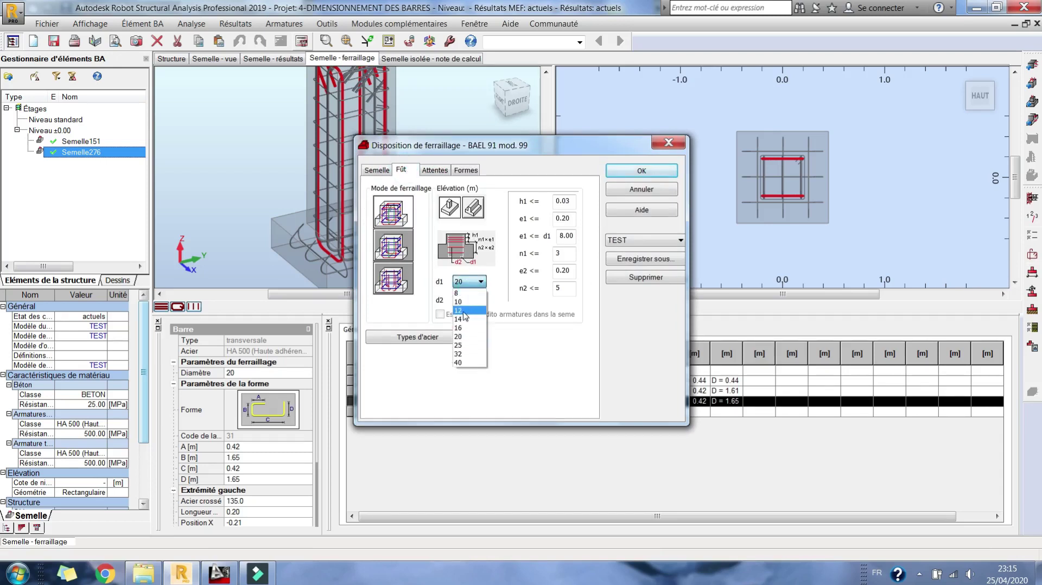
click(459, 310)
click(632, 172)
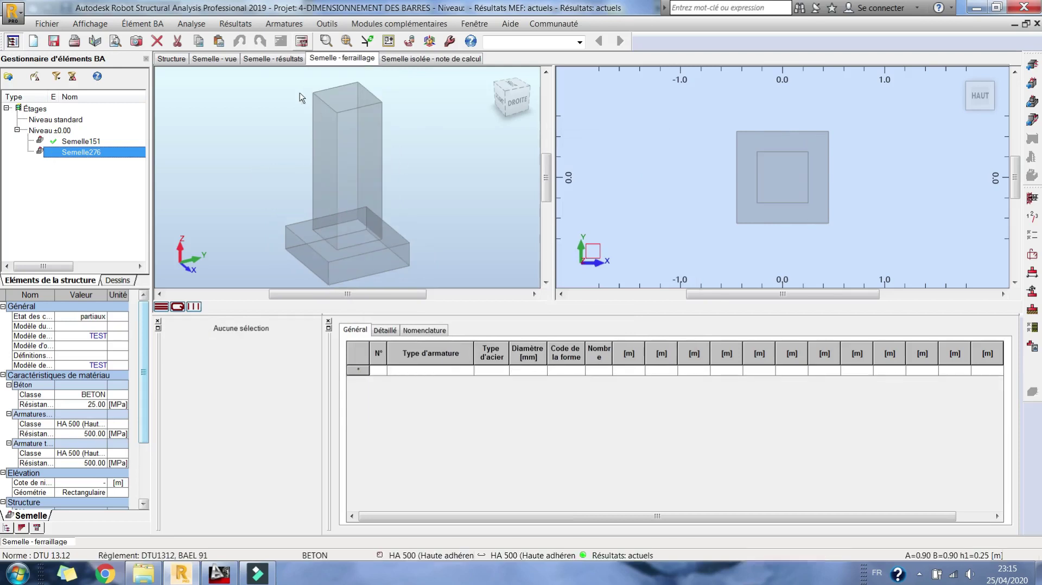
Step: Calculate Semelle276 with the 12 mm shaft bars and inspect the resulting U-shaped bars in 3D
click(302, 41)
click(559, 345)
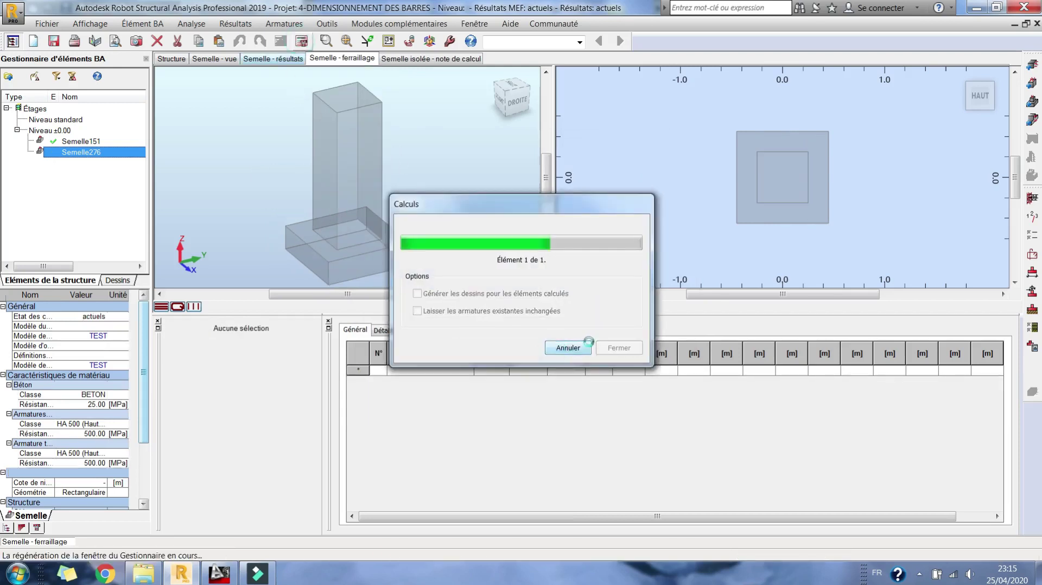
click(326, 222)
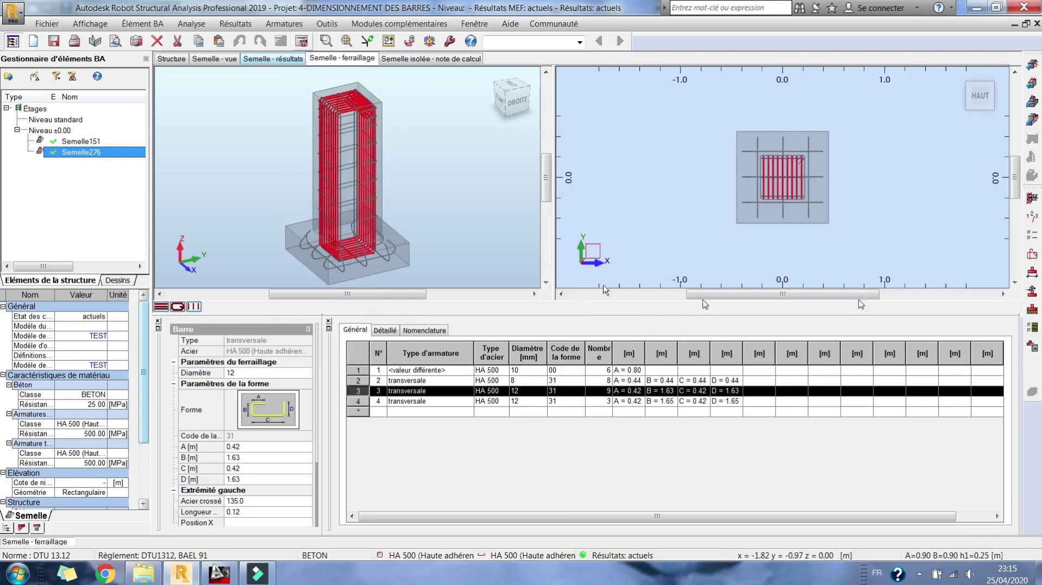
Step: Set the shaft's d1 bar diameter to 14 mm in the reinforcement layout and recalculate Semelle276
click(1032, 271)
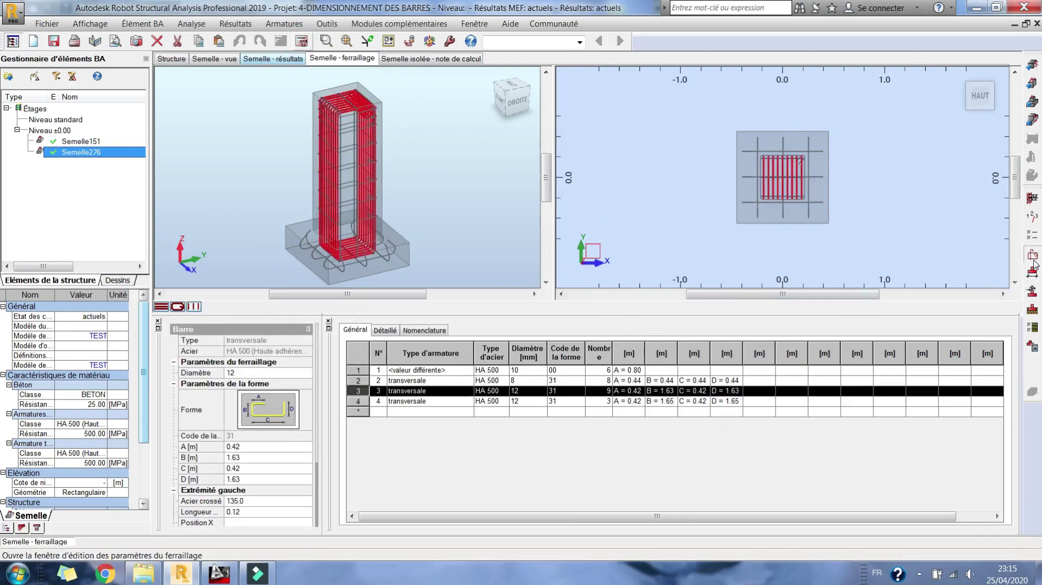
click(482, 282)
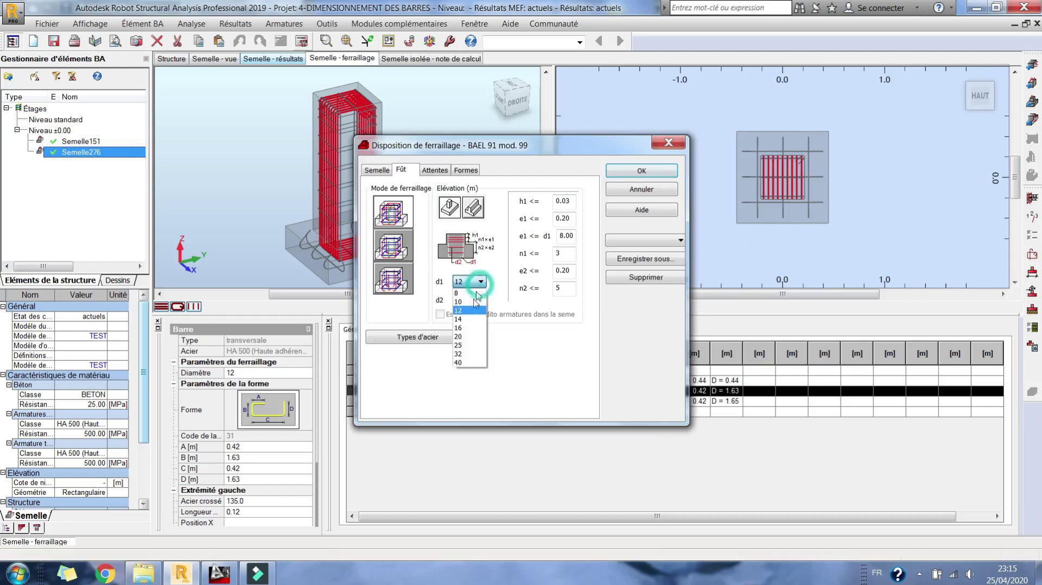
click(460, 322)
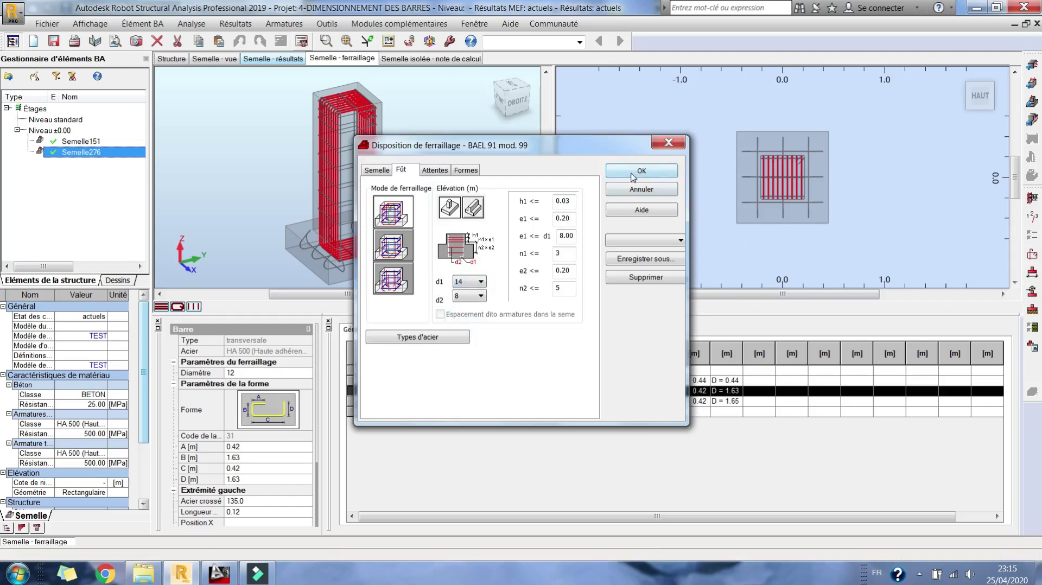
click(633, 172)
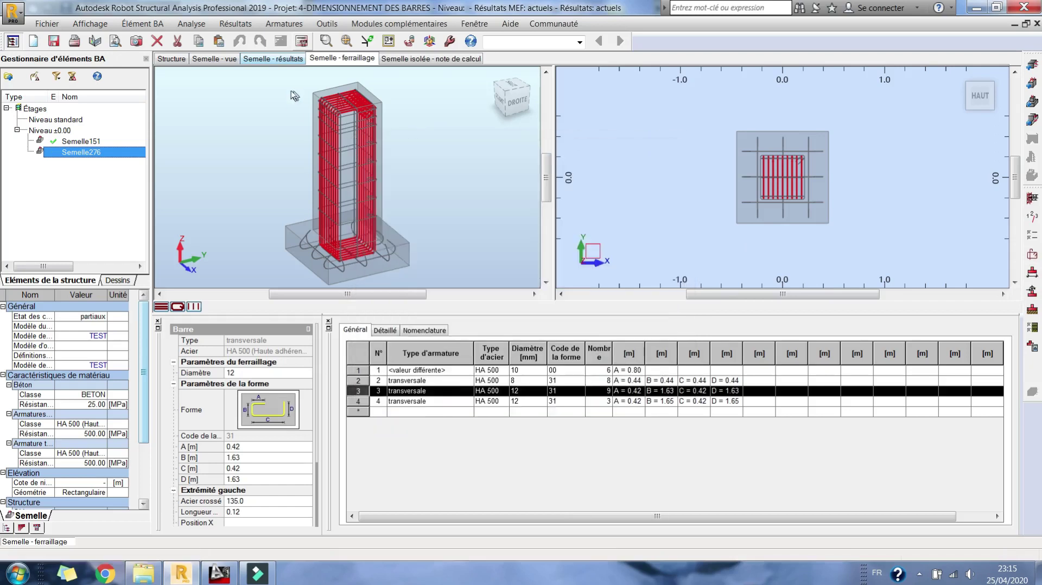
click(301, 42)
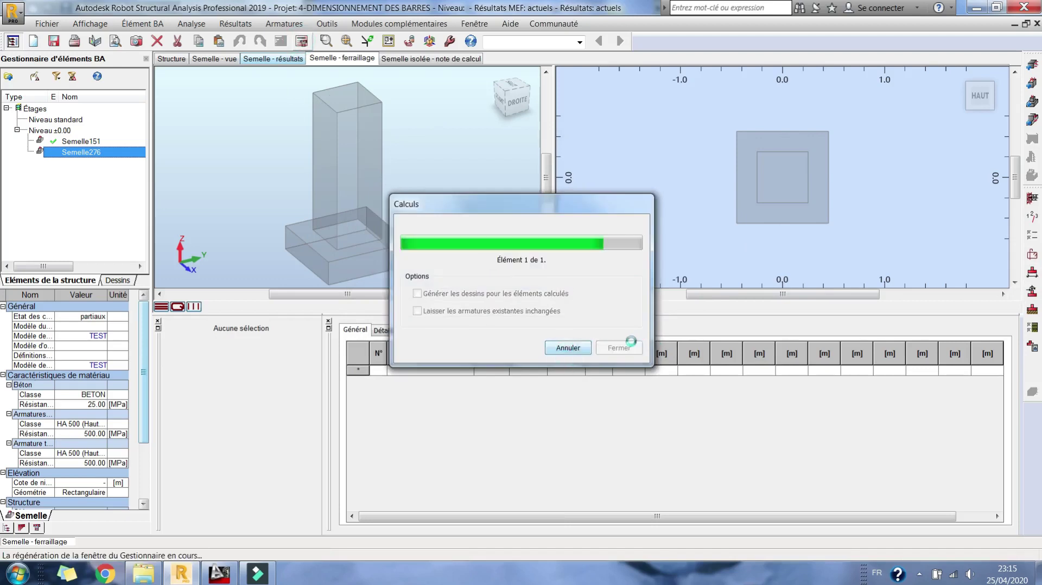
Step: Examine the recalculated cage in 3D, checking the shaft ties, U-shaped shaft bars and bottom footing bars
click(377, 229)
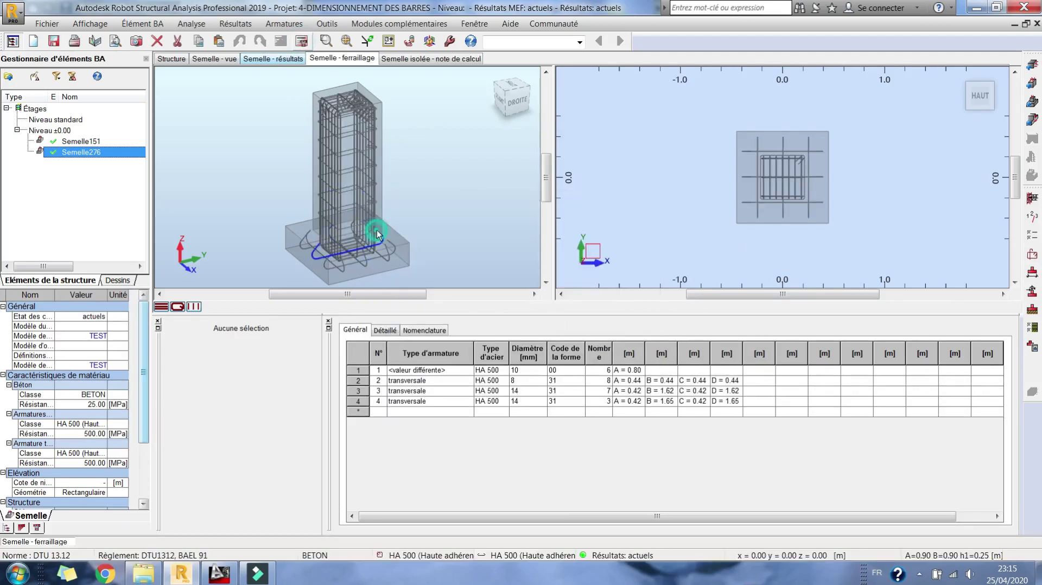
click(375, 201)
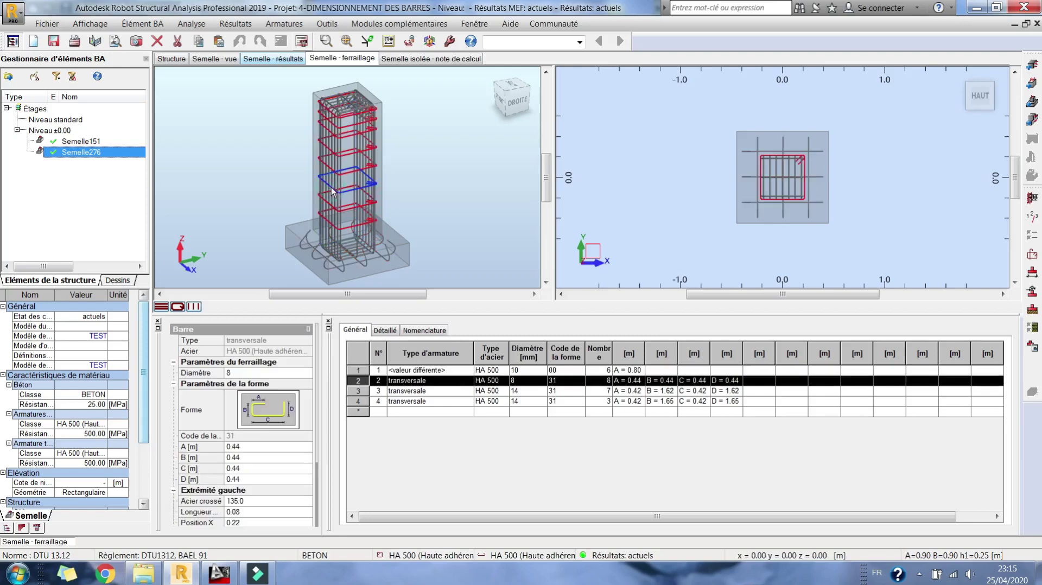
click(339, 184)
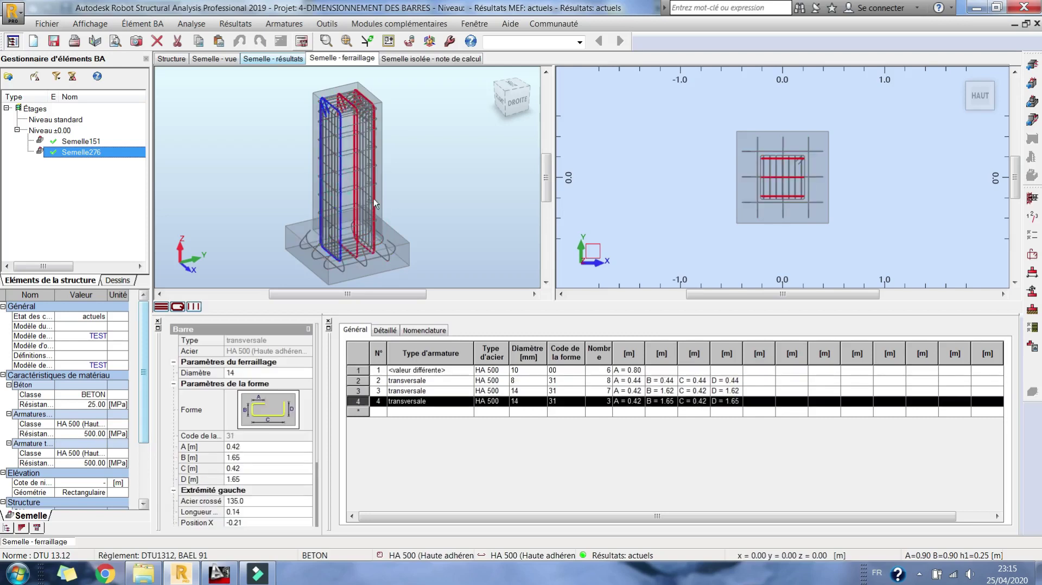
click(382, 259)
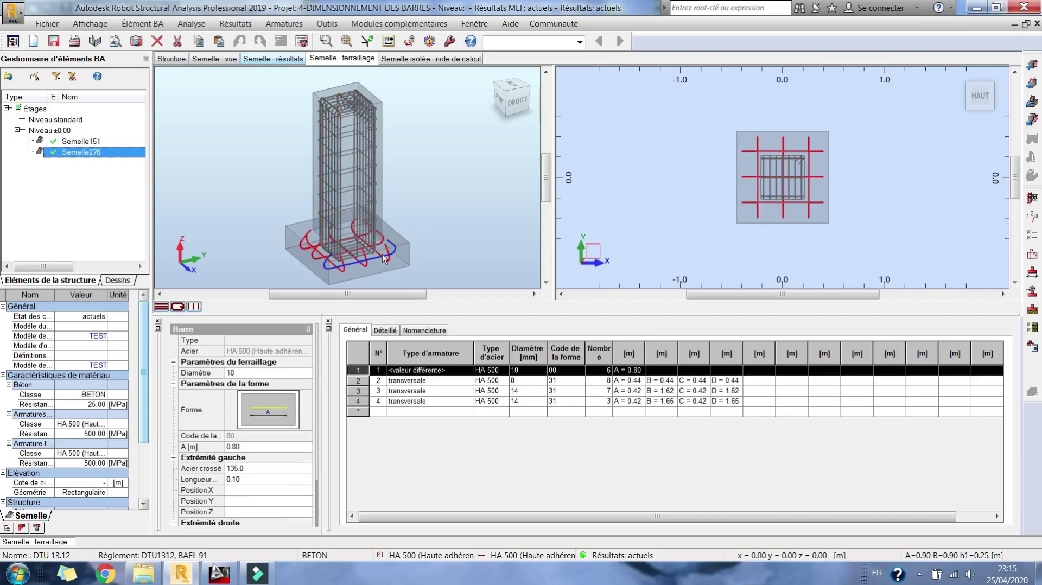
click(424, 206)
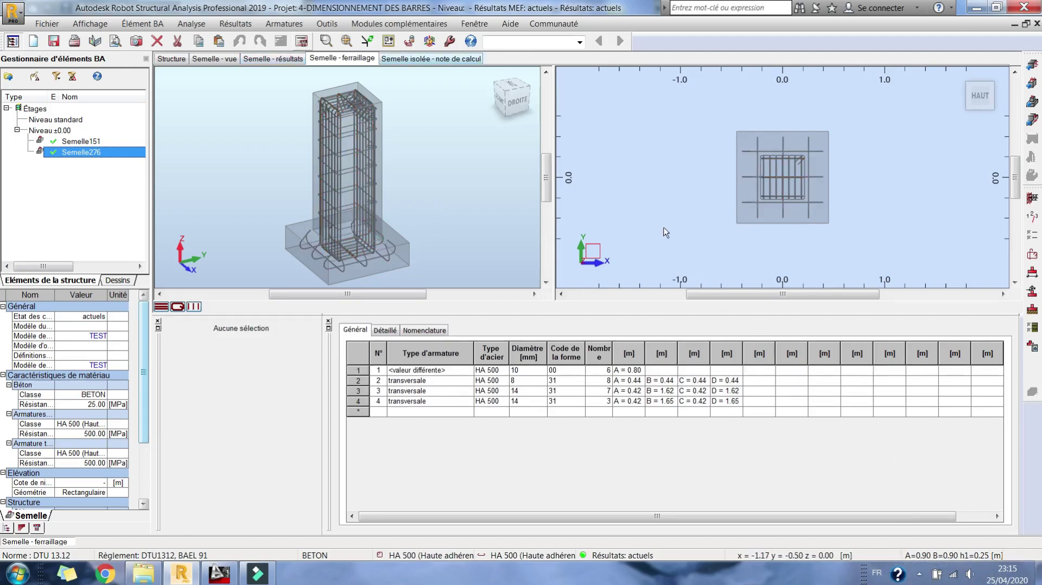
Step: Return to the hangar's full structural model in the Démarrage layout to view the footings in place
click(580, 42)
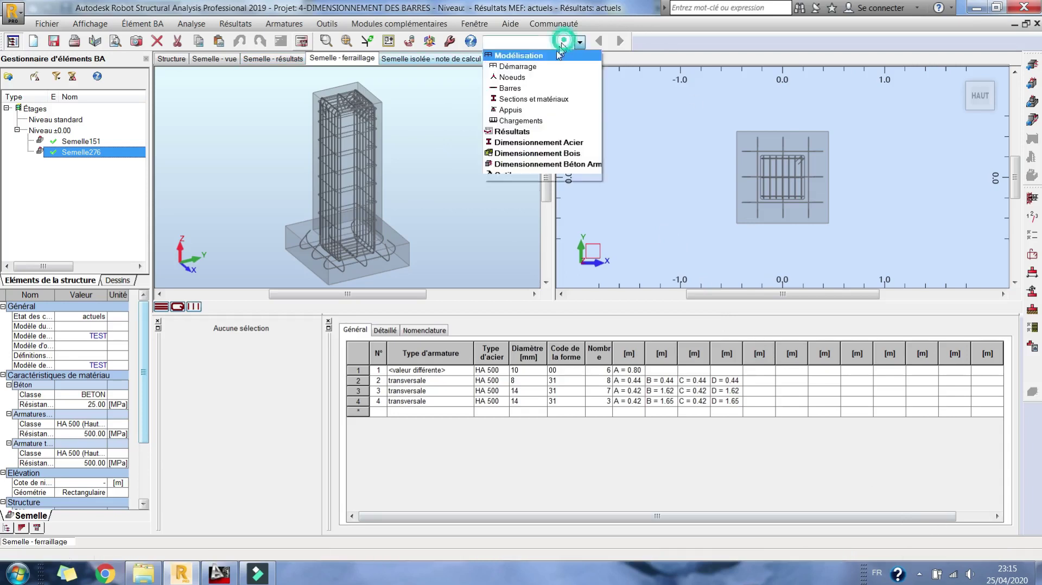
click(548, 59)
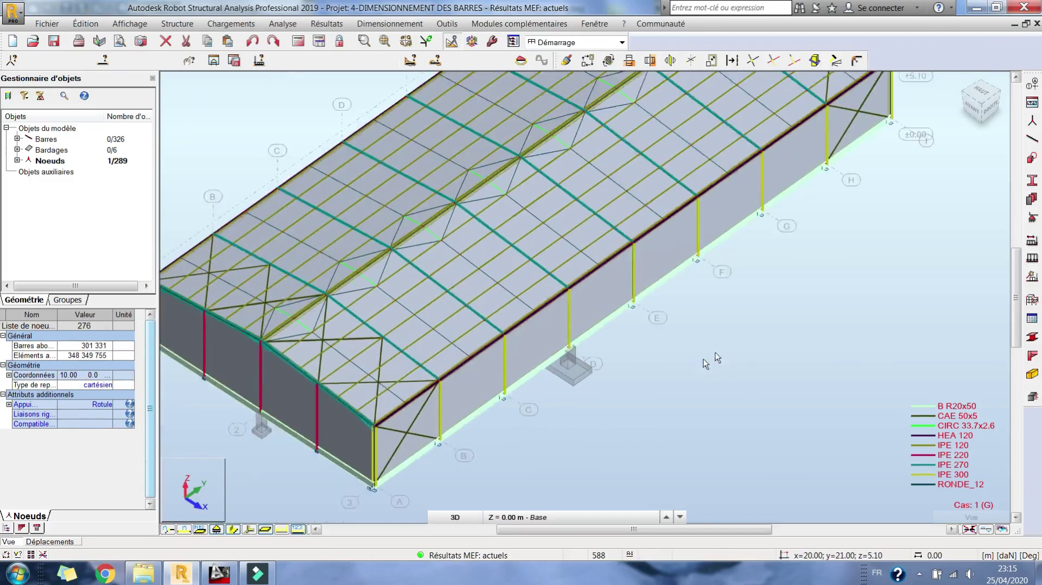
click(919, 574)
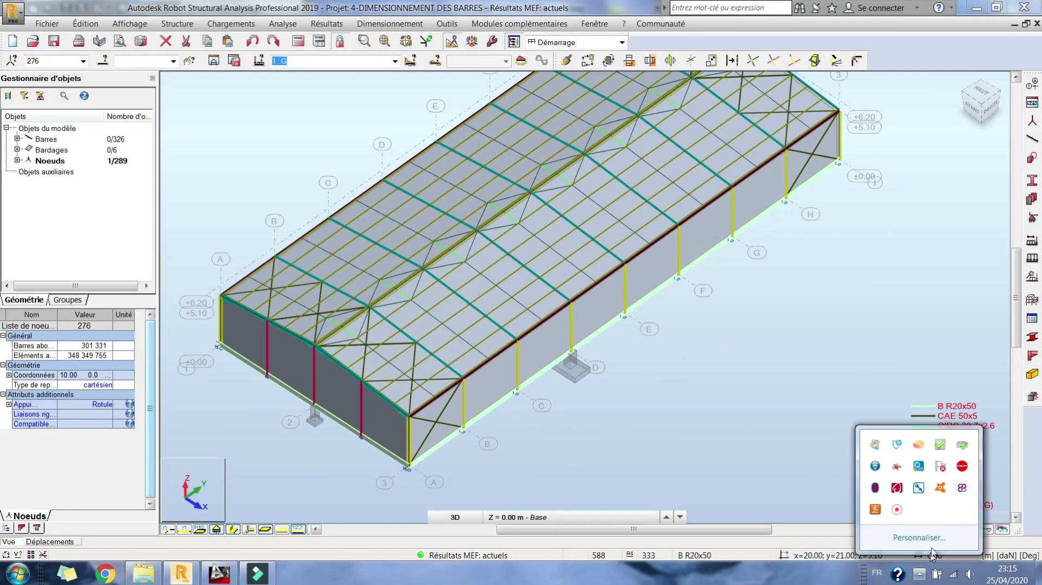
click(897, 509)
click(824, 553)
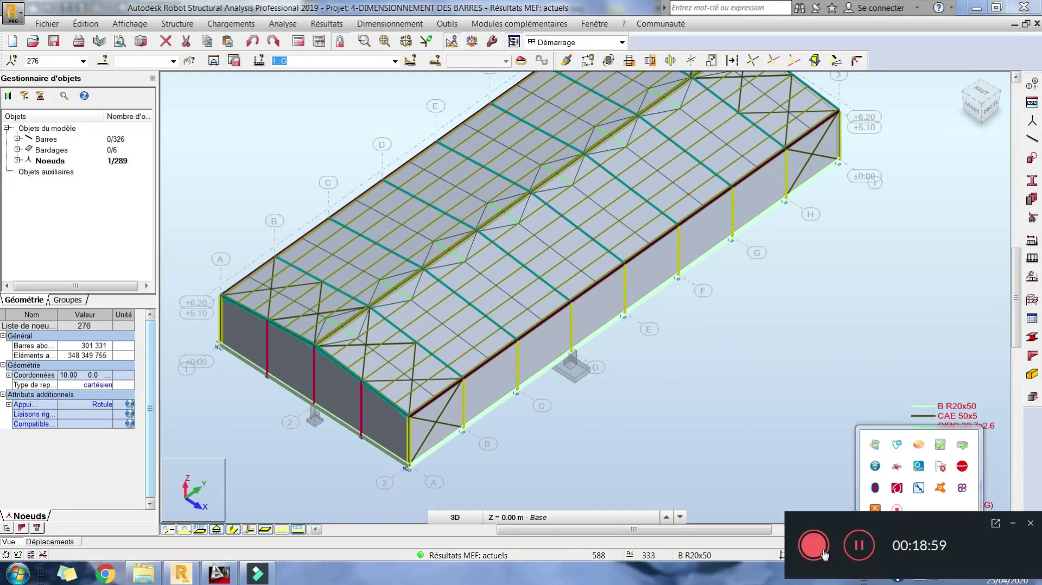